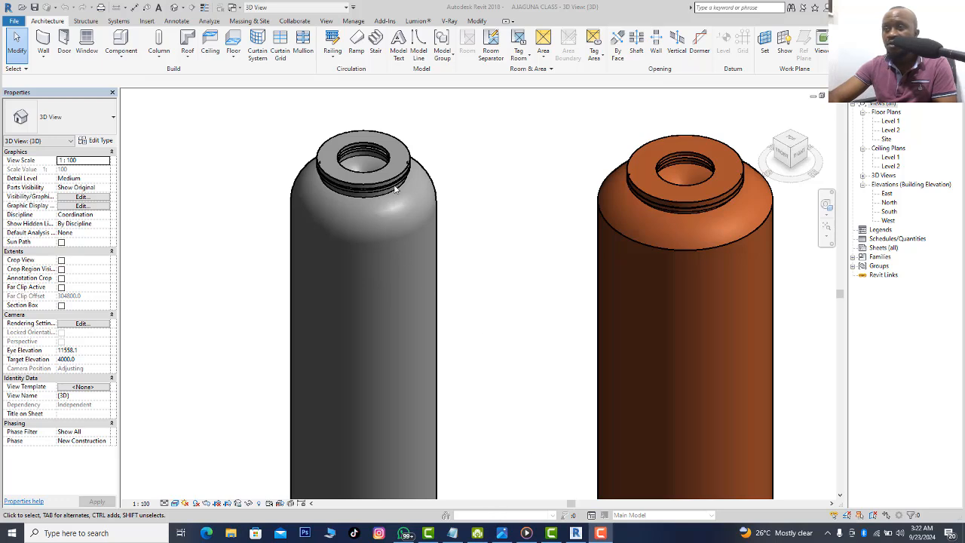
Compare the two modelled cylinders with the reference photos of the blue pressure tanks in WhatsApp.
scroll(363, 195, up, 2)
scroll(377, 207, down, 3)
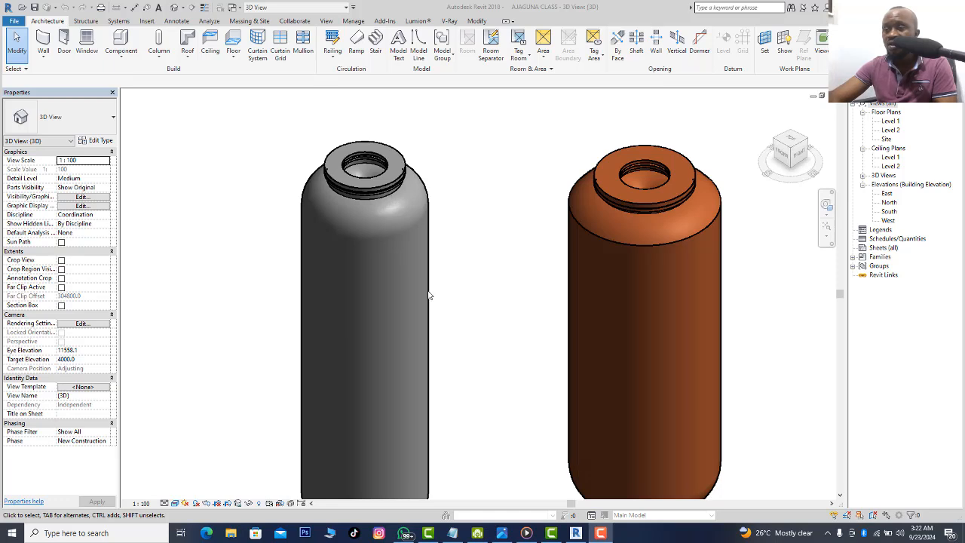
scroll(429, 295, down, 1)
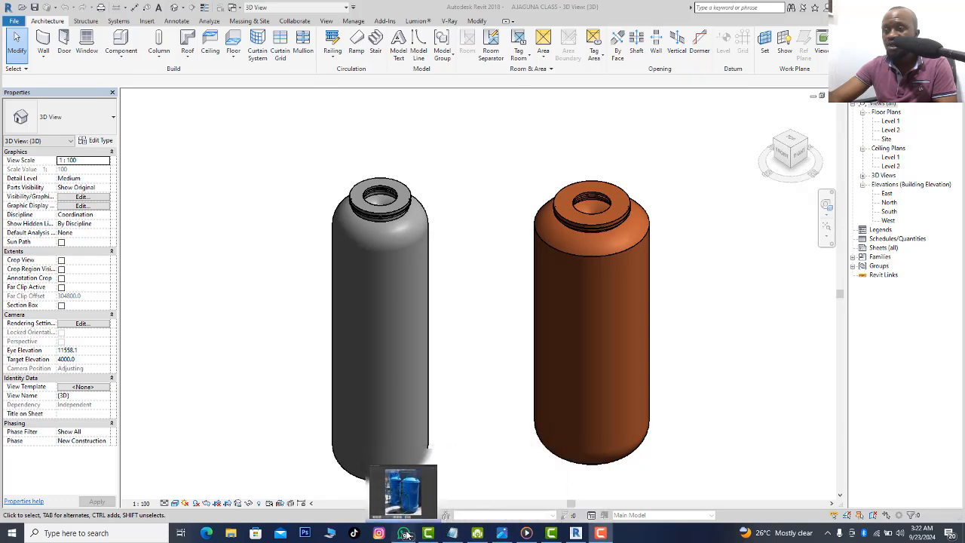
click(407, 486)
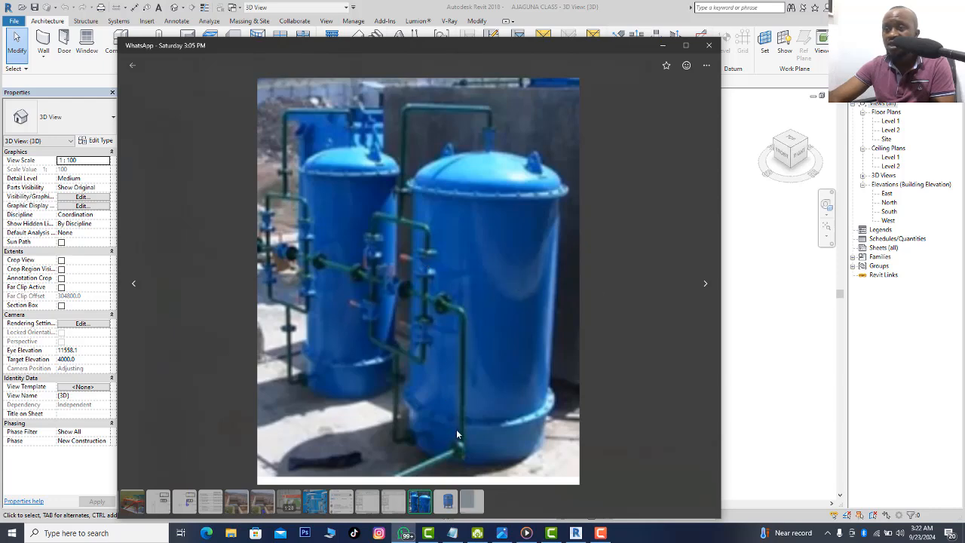
click(446, 501)
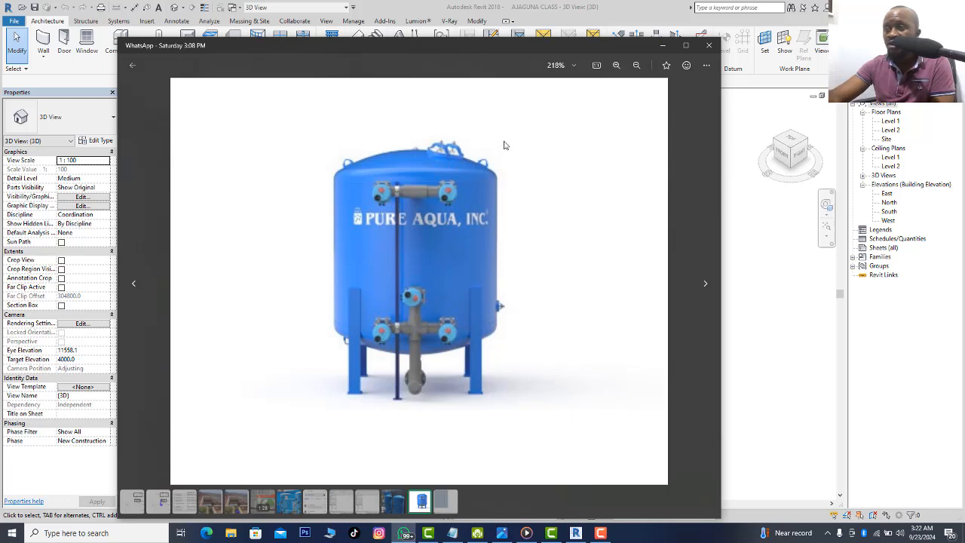
click(661, 46)
Orient the 3D view to the front and select the grey cylinder.
click(787, 159)
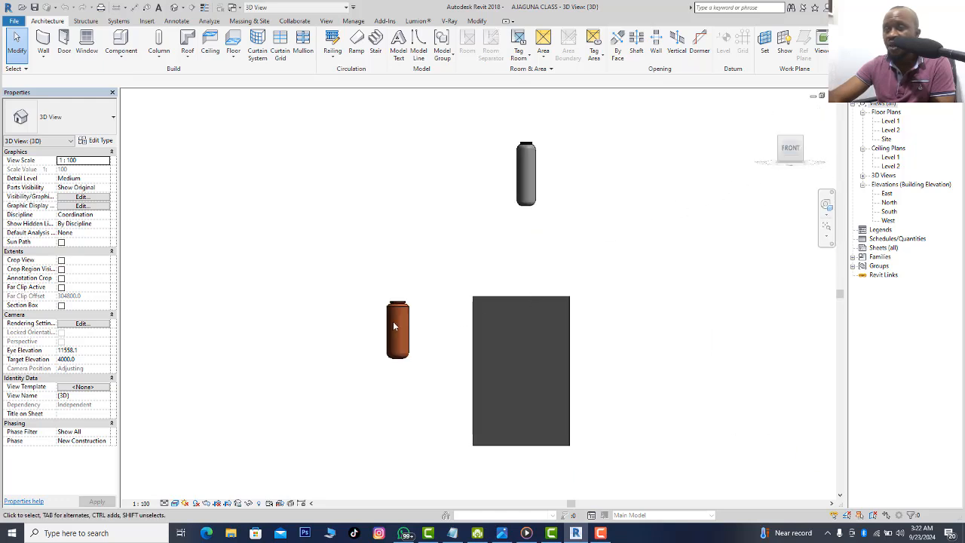
scroll(411, 302, up, 3)
scroll(402, 322, down, 3)
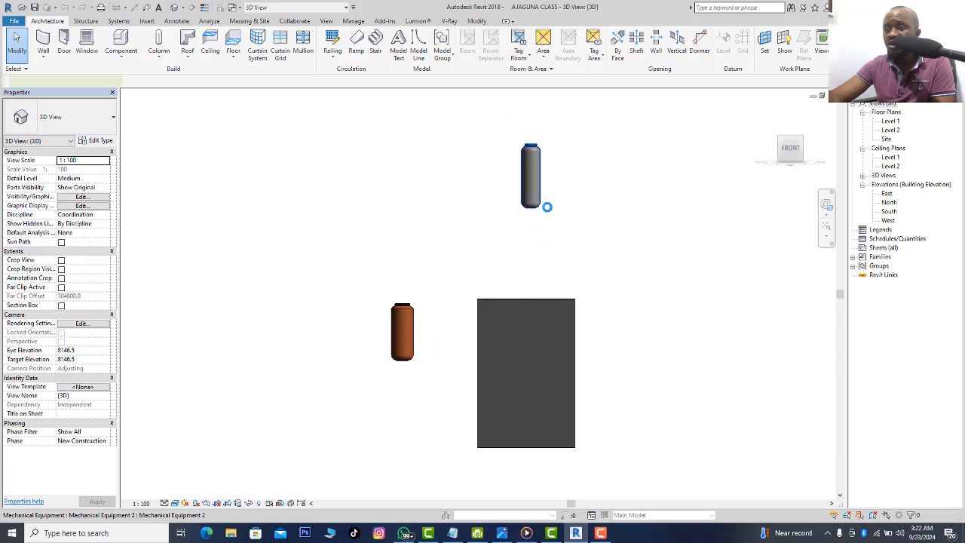
click(541, 197)
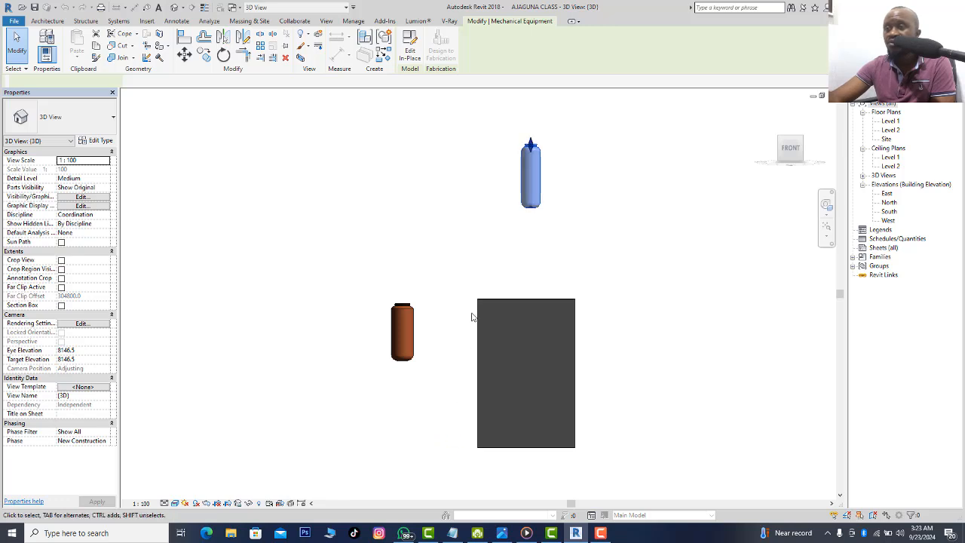
scroll(549, 144, up, 2)
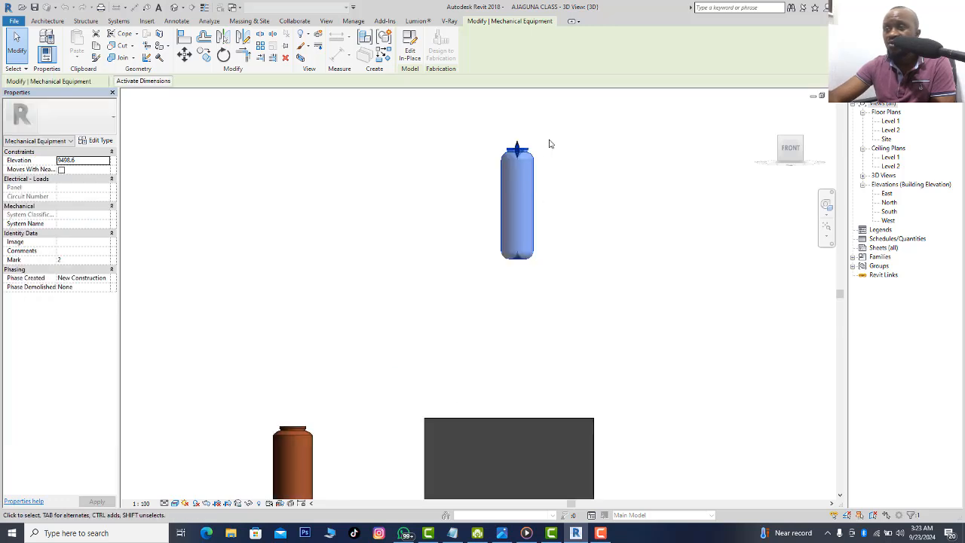
scroll(549, 144, up, 2)
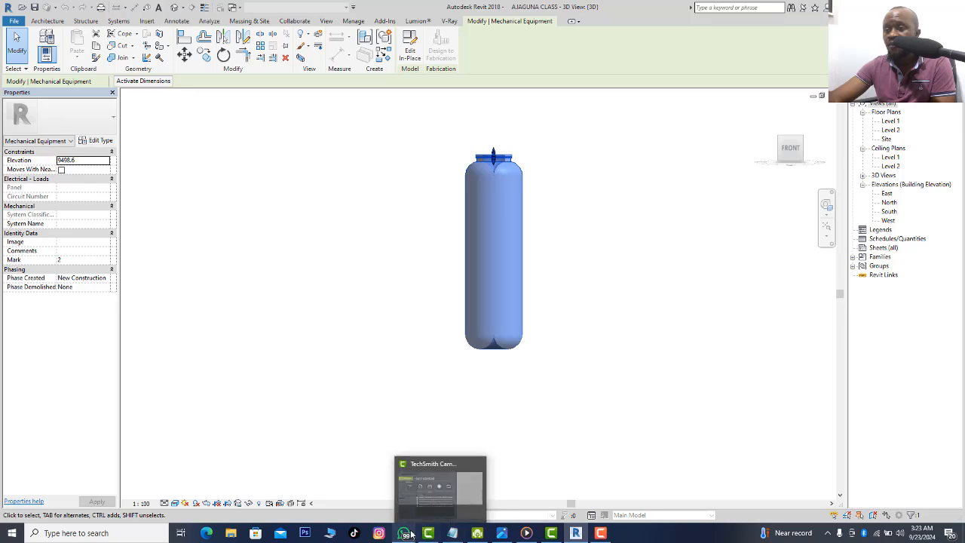
Switch to WhatsApp to examine the screenshot of the tank's revolve sketch, then return to Revit and clear the cylinder selection.
mouse_move(405, 531)
click(410, 494)
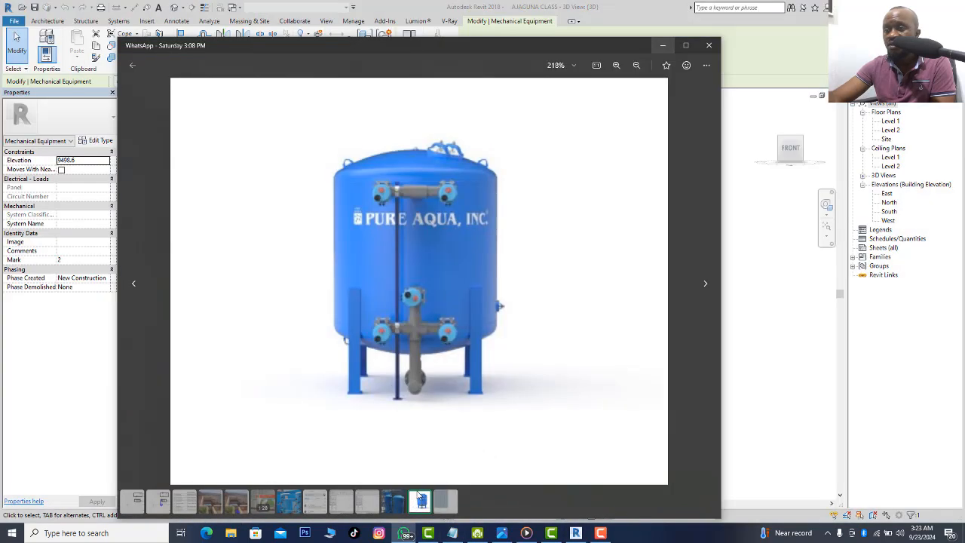
click(340, 501)
scroll(475, 263, up, 5)
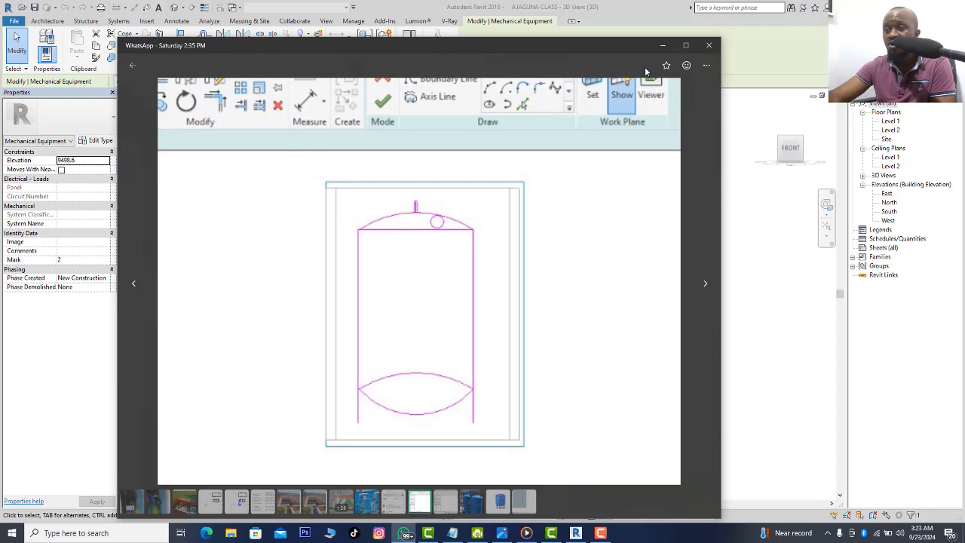
click(662, 49)
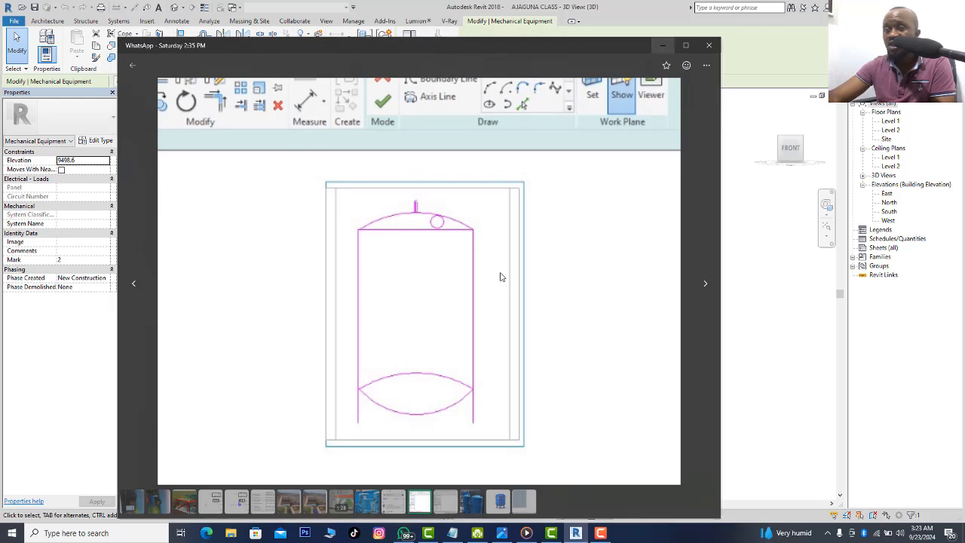
key(Escape)
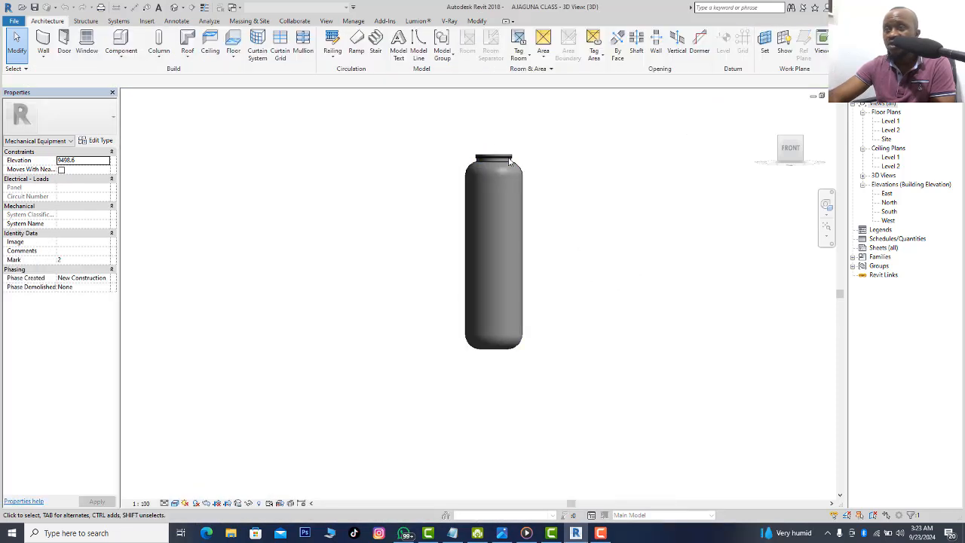
Open the grey cylinder for in-place editing and enter the sketch of its revolve.
scroll(511, 159, up, 3)
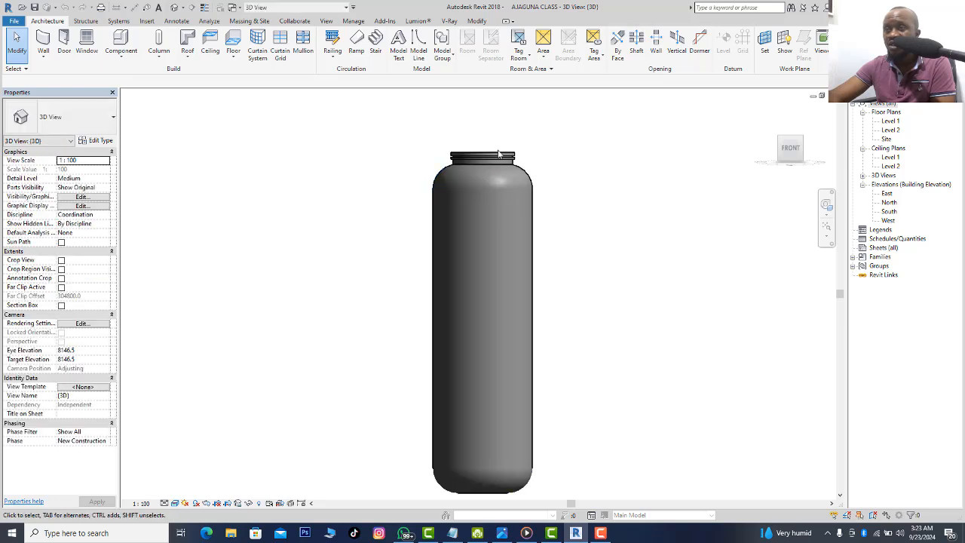
click(497, 156)
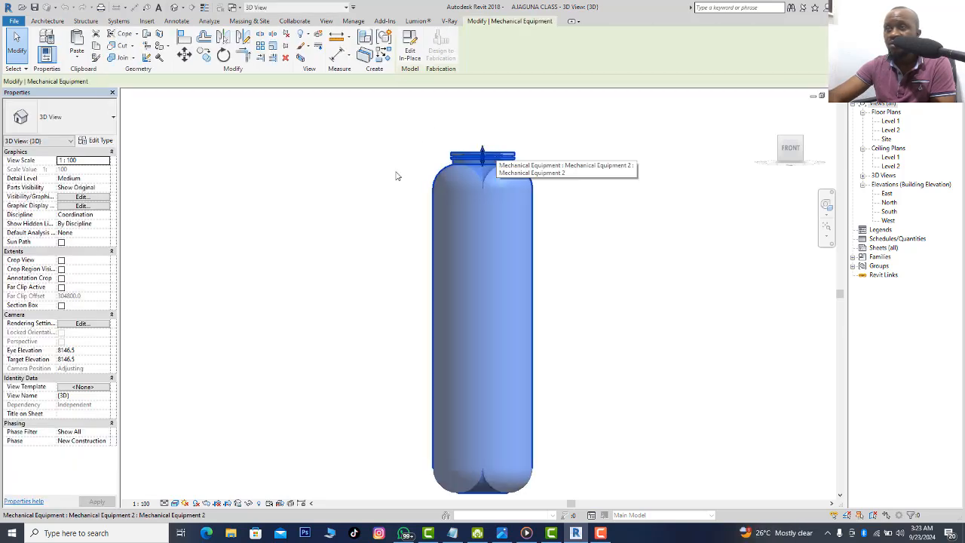
click(406, 47)
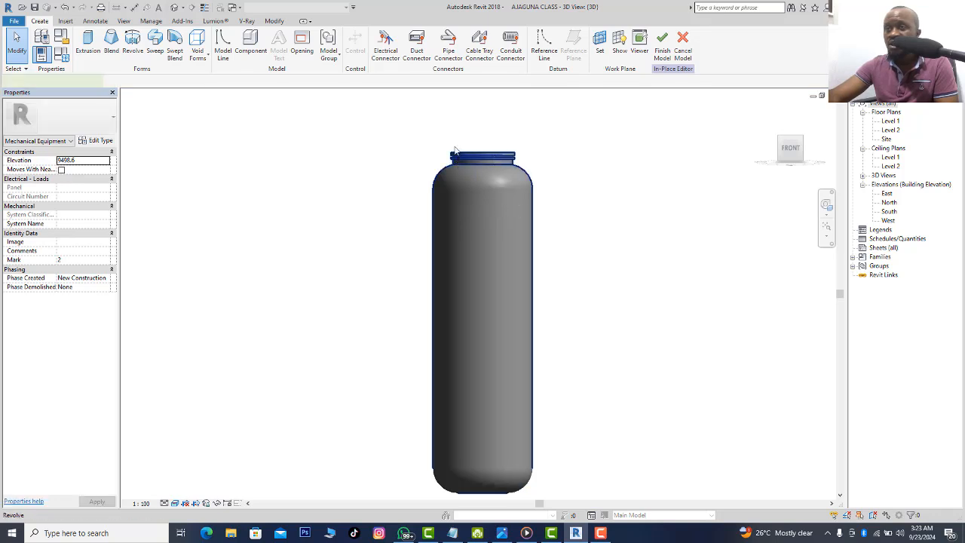
click(478, 188)
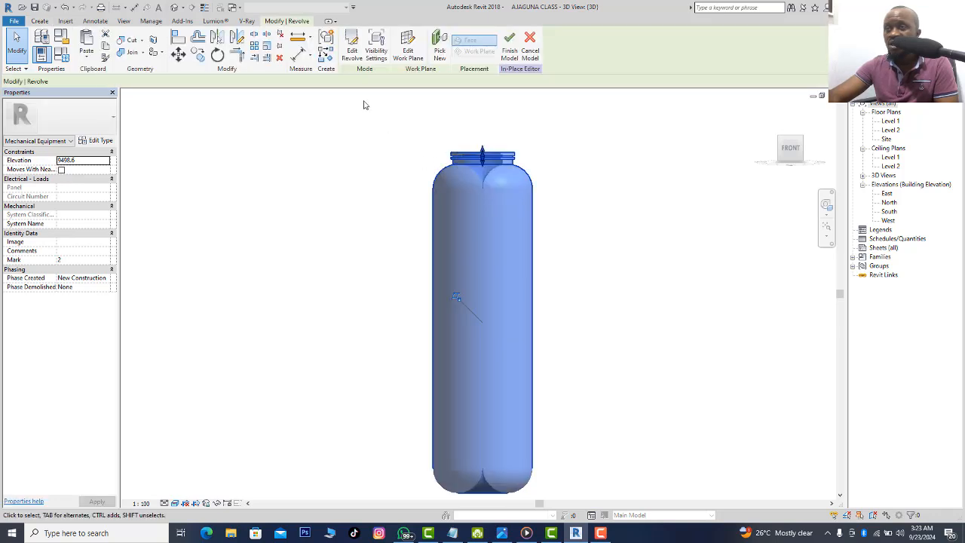
click(354, 45)
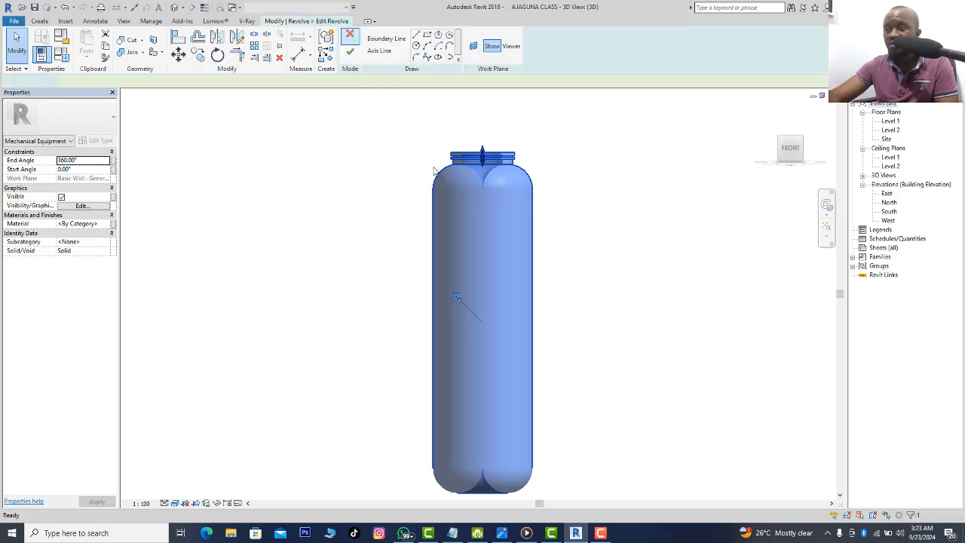
scroll(449, 219, down, 3)
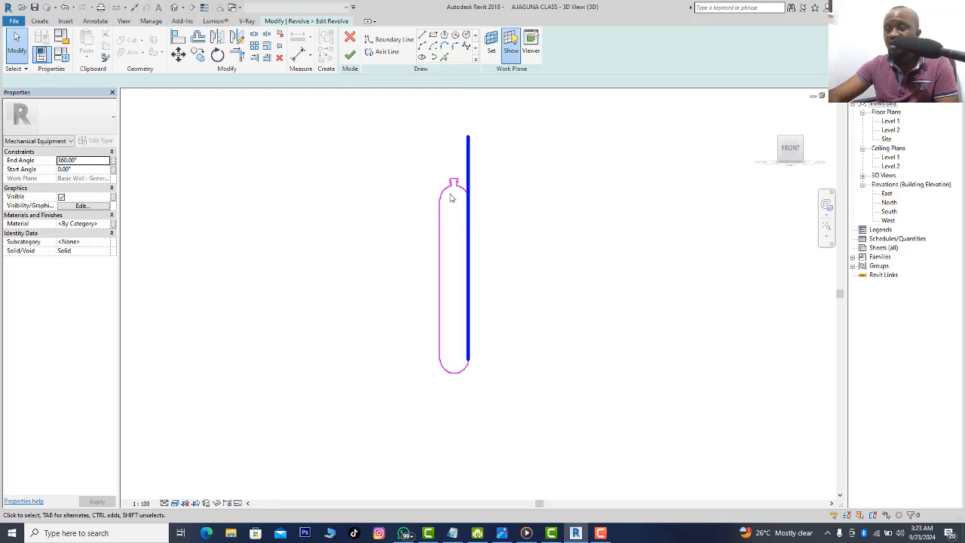
scroll(451, 199, up, 2)
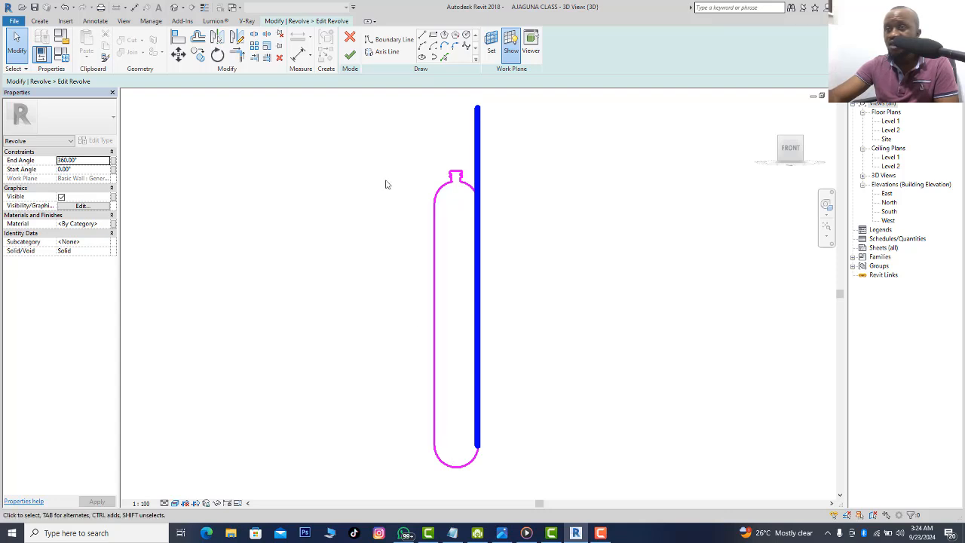
click(420, 37)
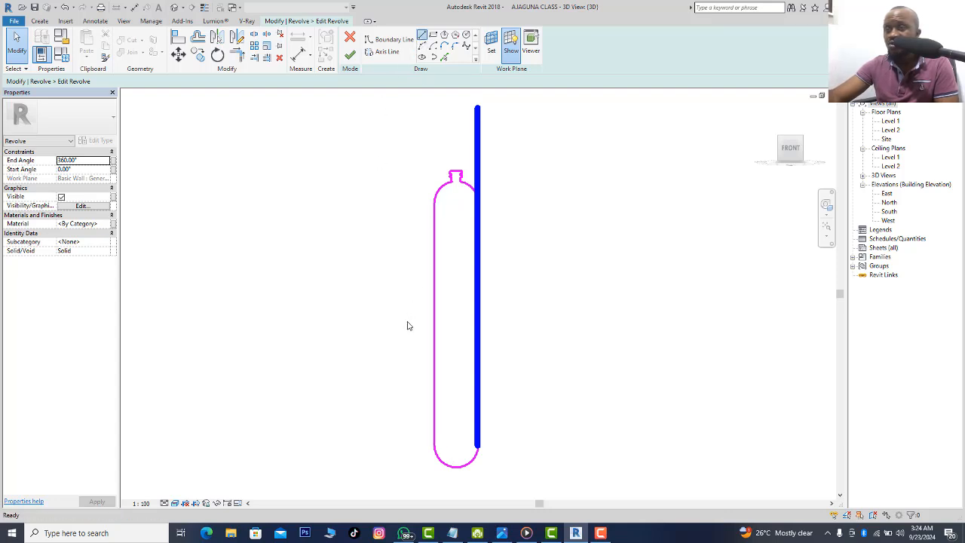
click(407, 432)
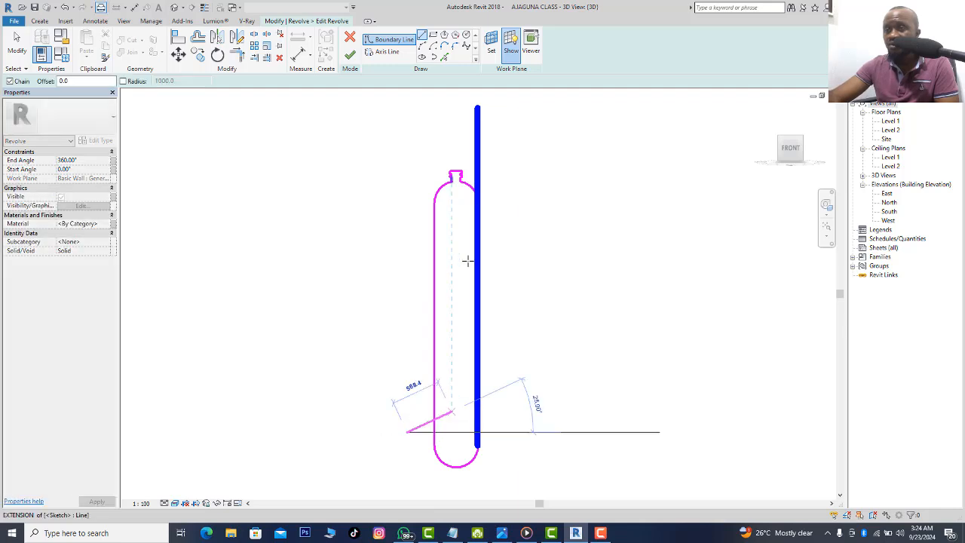
click(496, 432)
click(173, 153)
key(Escape)
key(Escape)
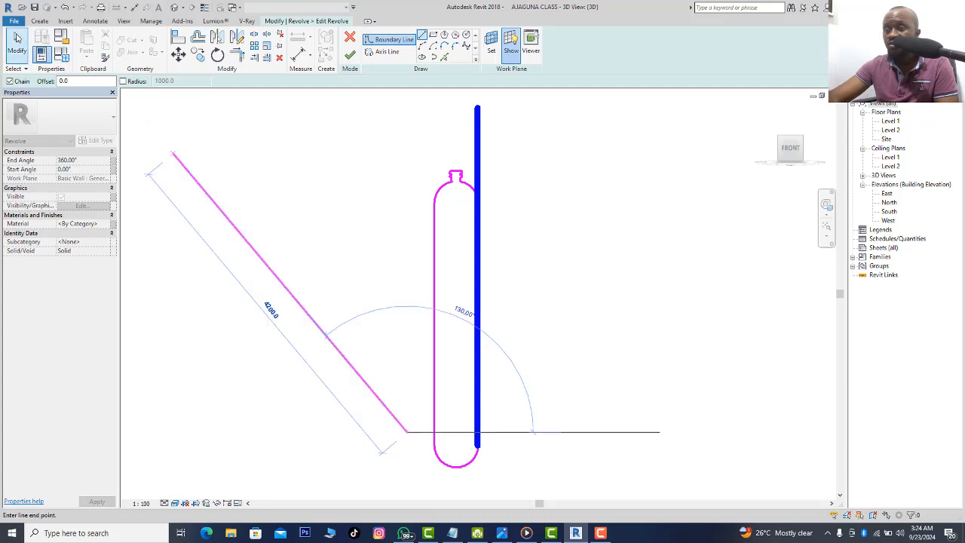
scroll(428, 186, up, 3)
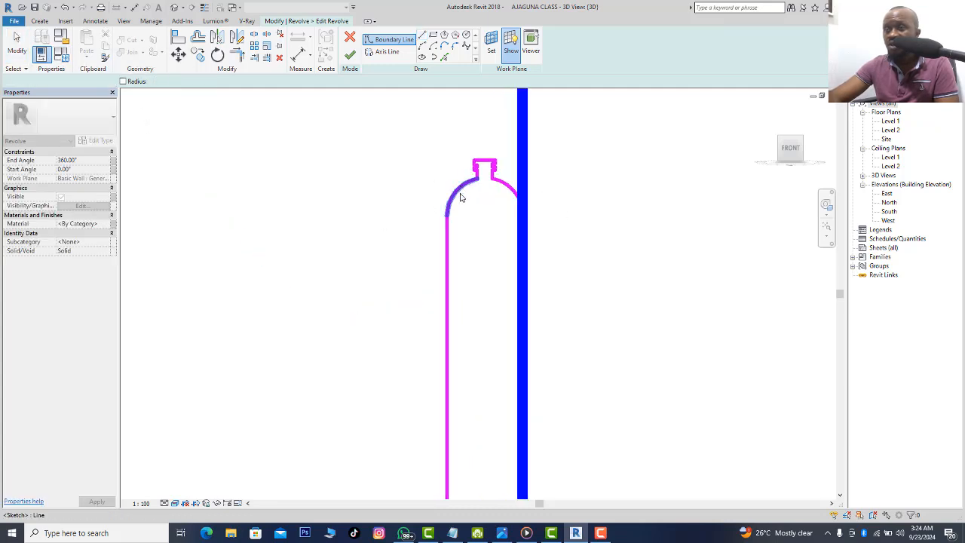
scroll(461, 198, up, 2)
key(Escape)
Select the straight outer side line of the revolve profile and compare it with the intersecting-lines error screenshot in WhatsApp.
scroll(445, 255, up, 3)
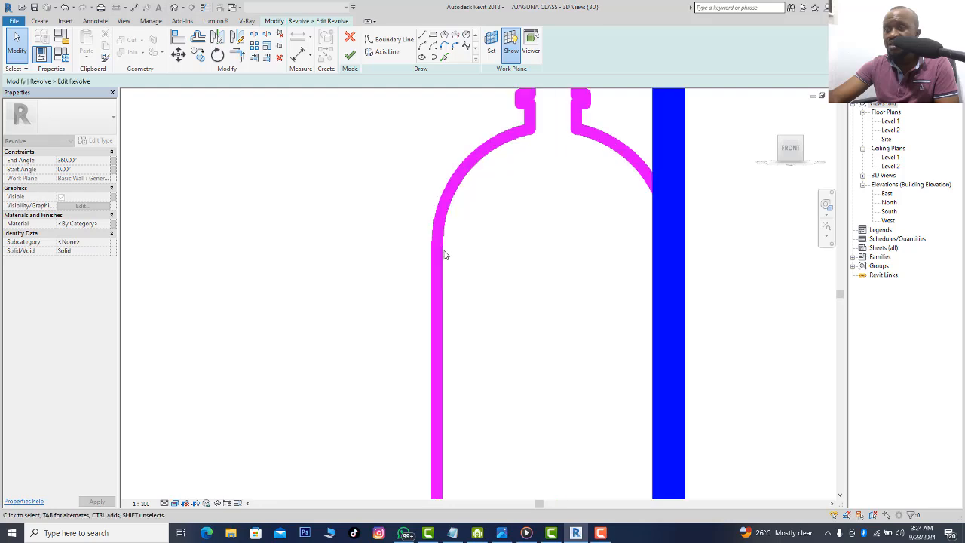
click(437, 261)
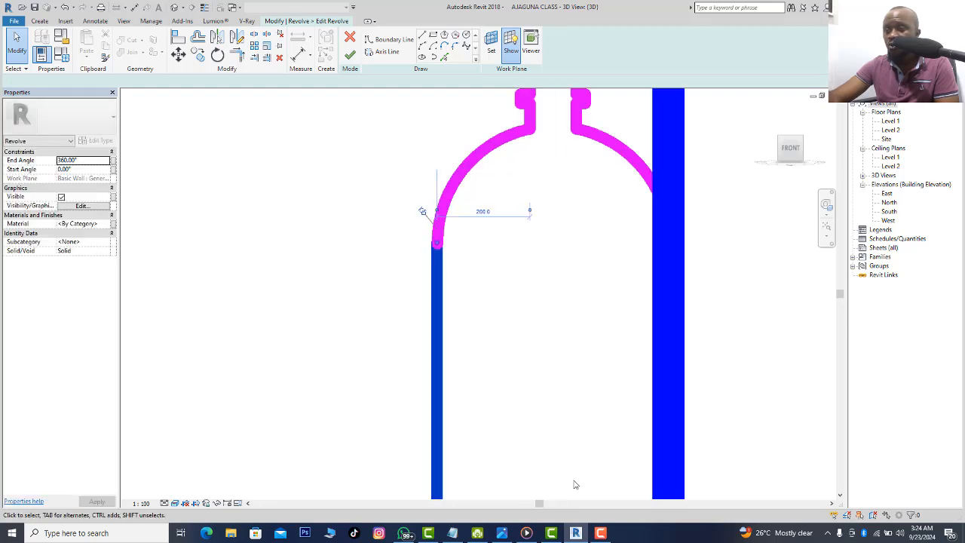
mouse_move(404, 533)
click(399, 509)
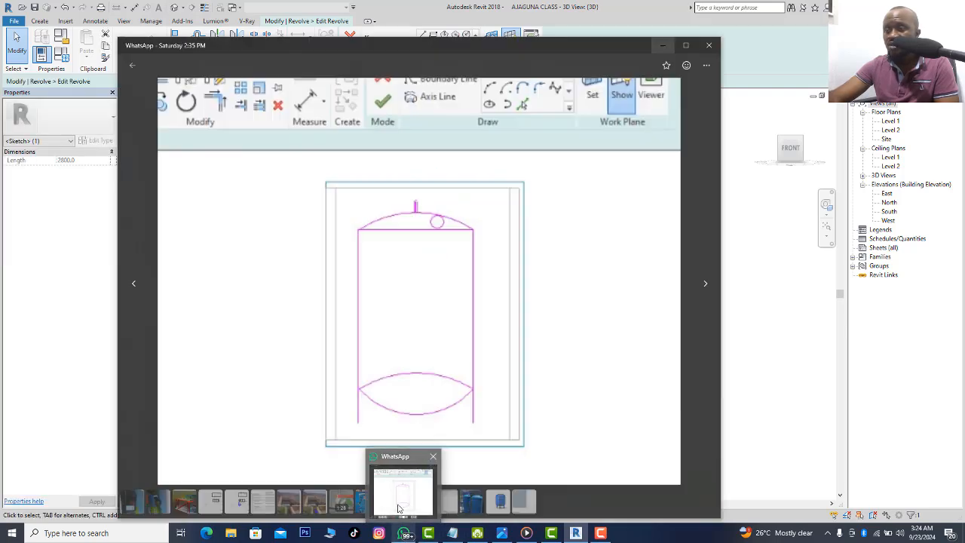
click(445, 501)
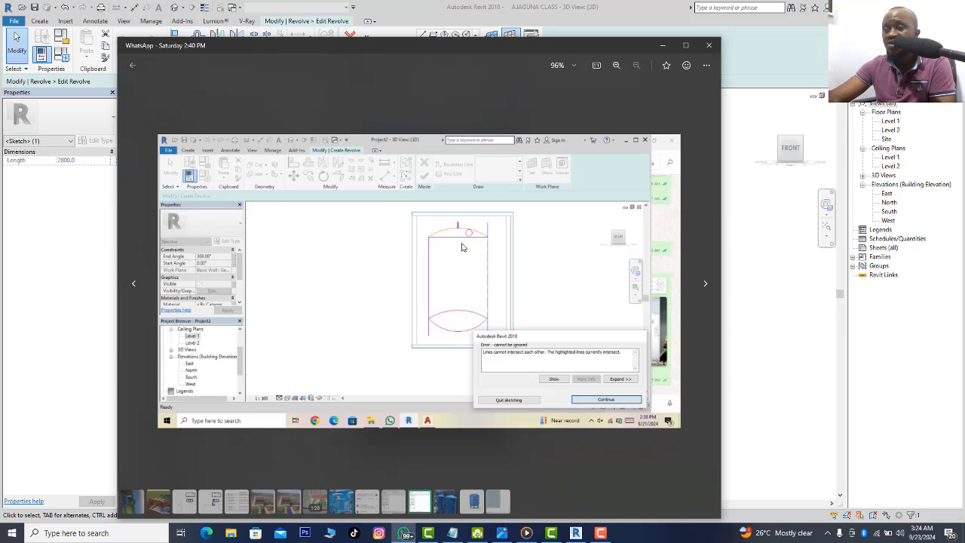
scroll(442, 245, up, 4)
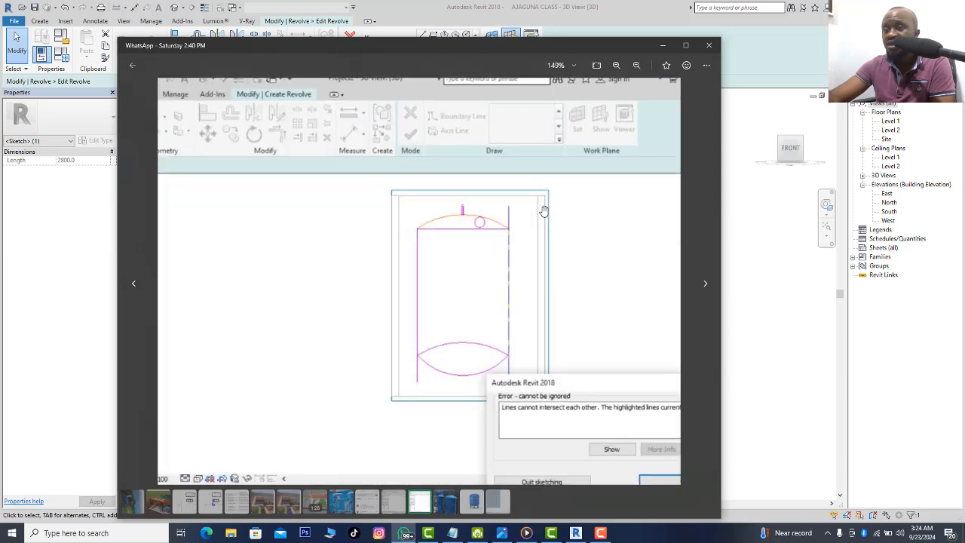
scroll(452, 241, up, 1)
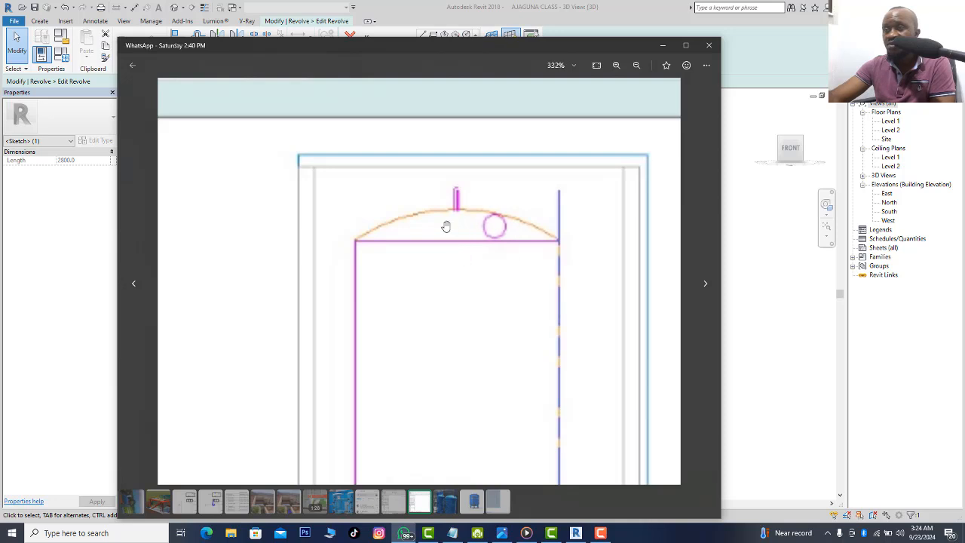
scroll(450, 224, down, 5)
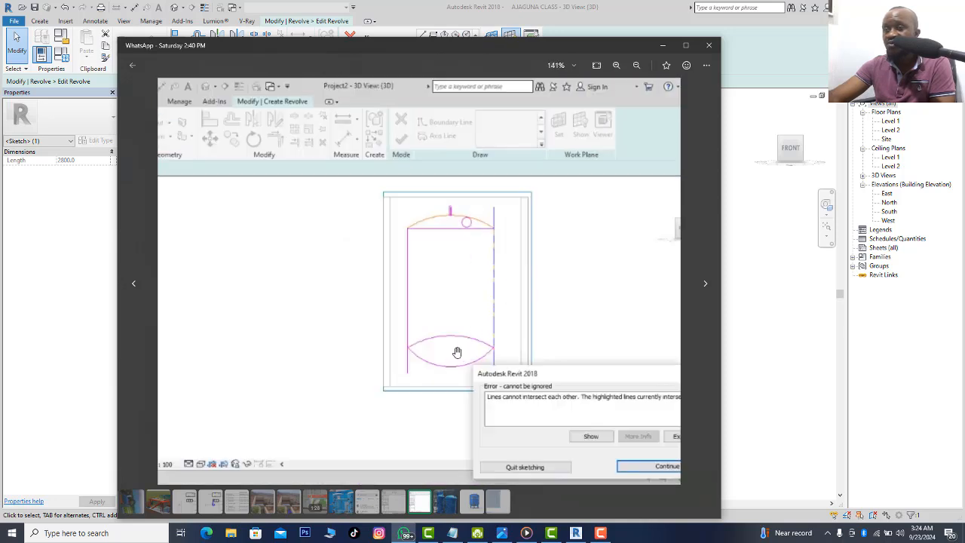
scroll(457, 352, up, 3)
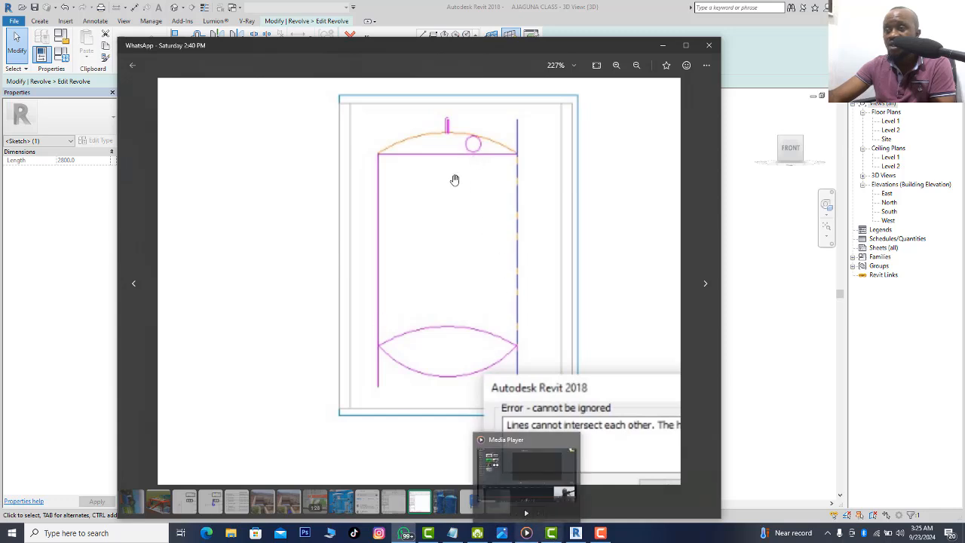
Switch back to Revit, examine the neck of the revolve profile up close, and clear the line selection.
click(577, 533)
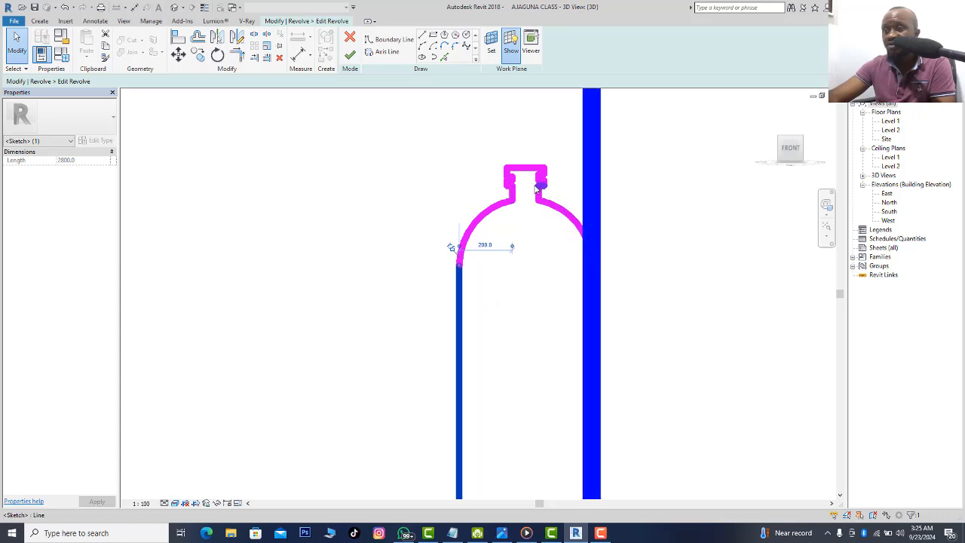
scroll(537, 180, up, 3)
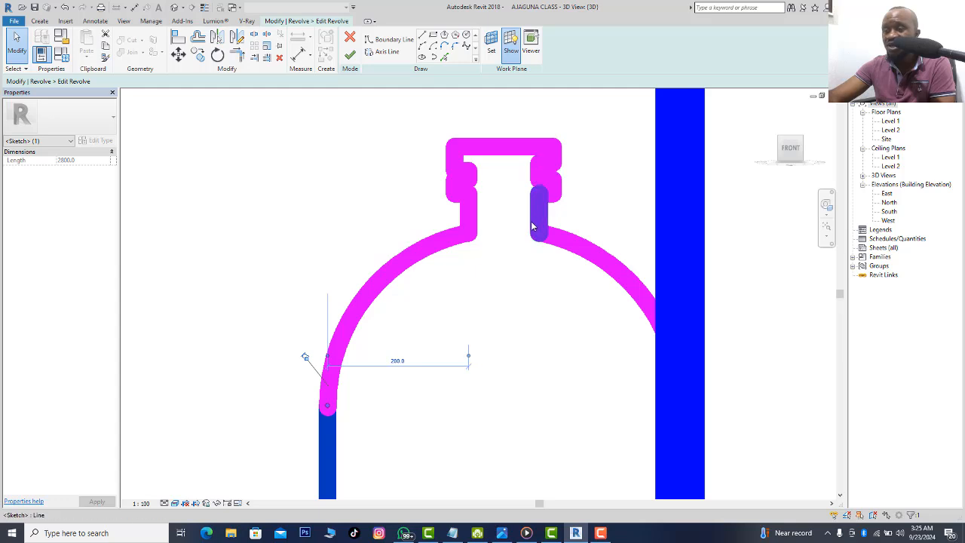
click(427, 305)
scroll(390, 200, down, 2)
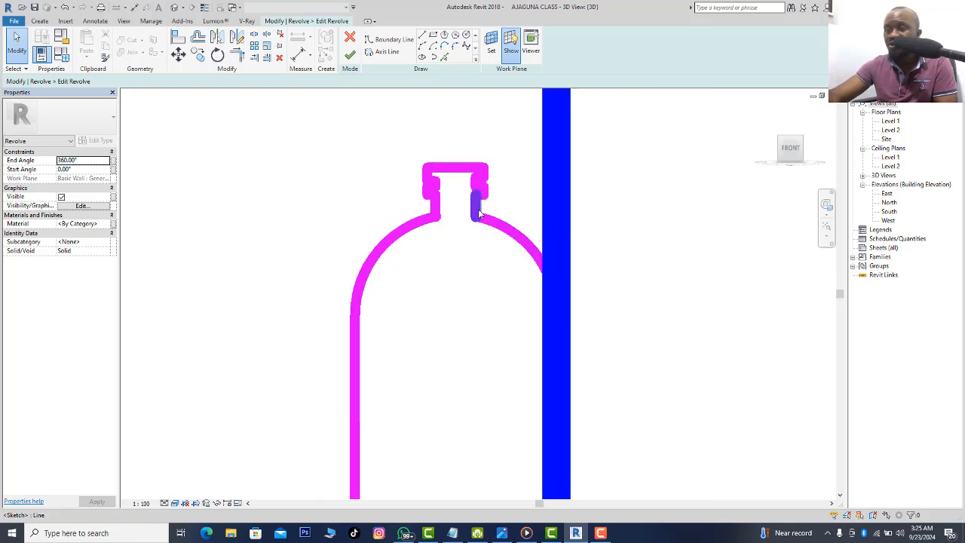
Examine the neck of the revolve profile, then switch to WhatsApp and enlarge the photo of the blue pressure tanks.
scroll(445, 226, up, 3)
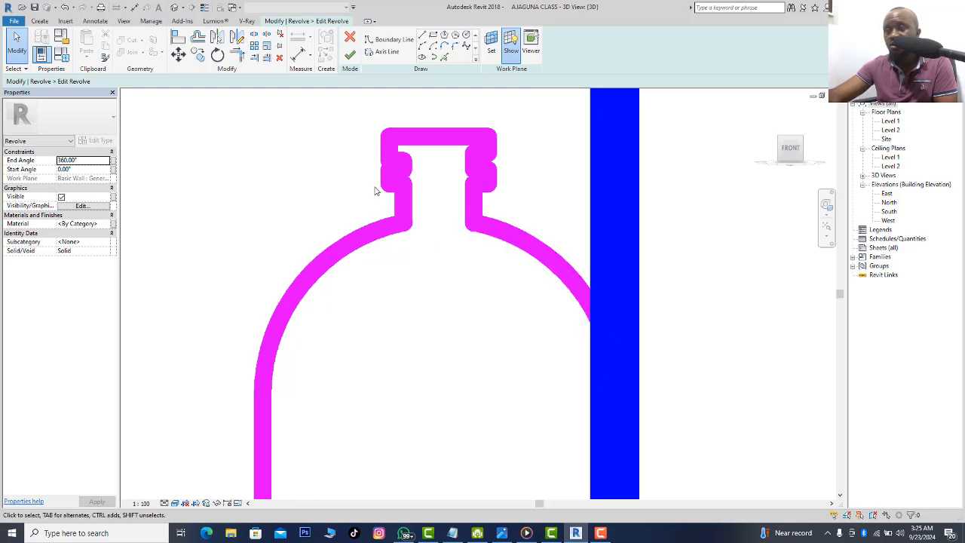
scroll(408, 191, down, 4)
scroll(415, 199, up, 2)
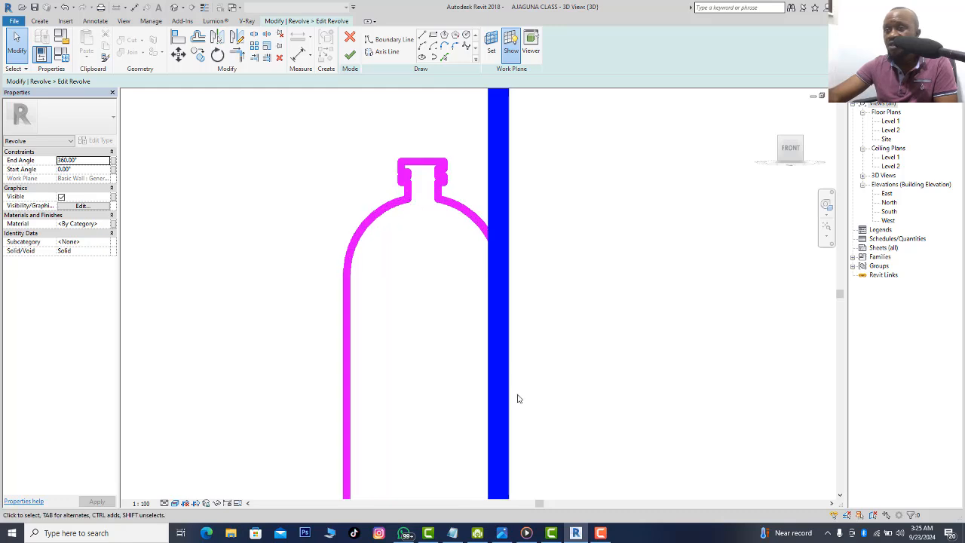
click(406, 532)
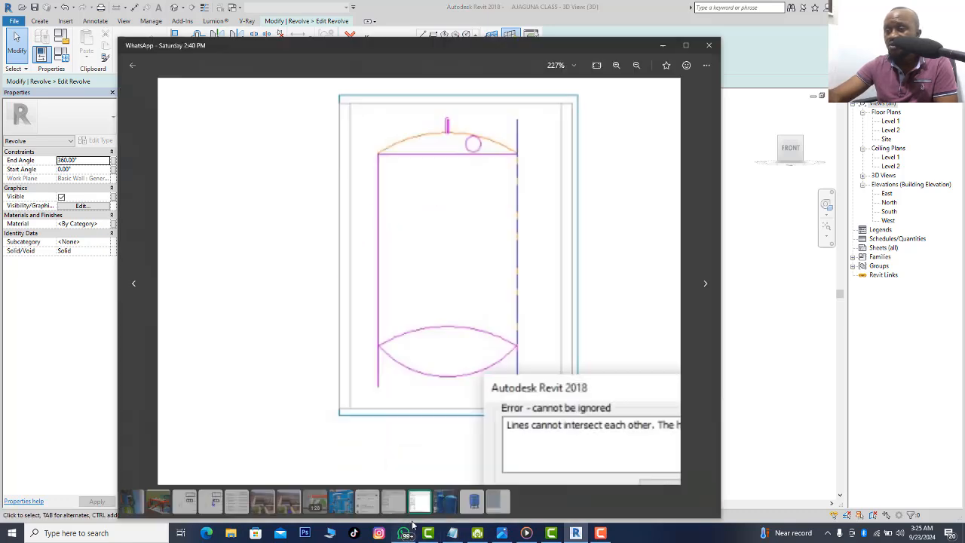
click(447, 503)
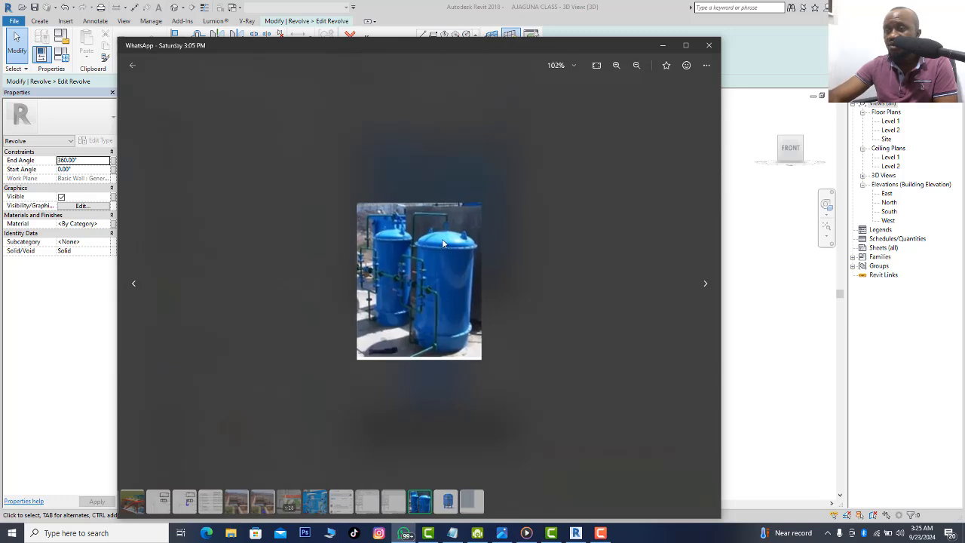
scroll(442, 242, up, 4)
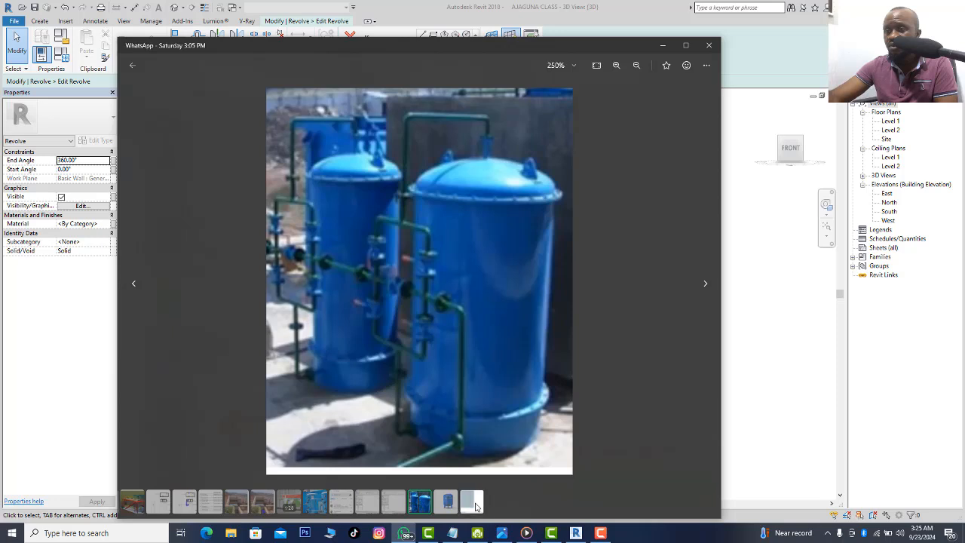
Compare the intersecting-lines error screenshot and the Pure Aqua tank picture with the tank photo's flanged rim, then return to Revit.
click(473, 503)
mouse_move(397, 505)
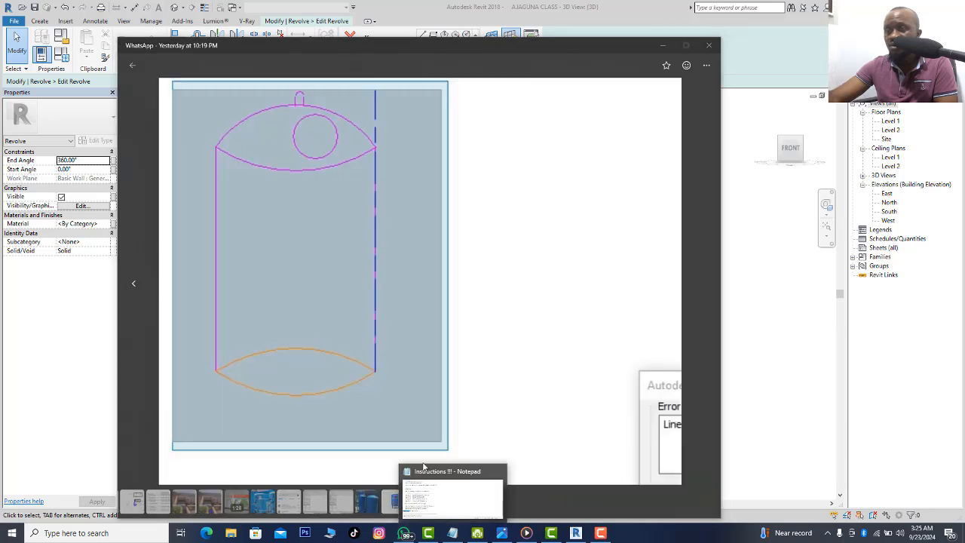
click(392, 501)
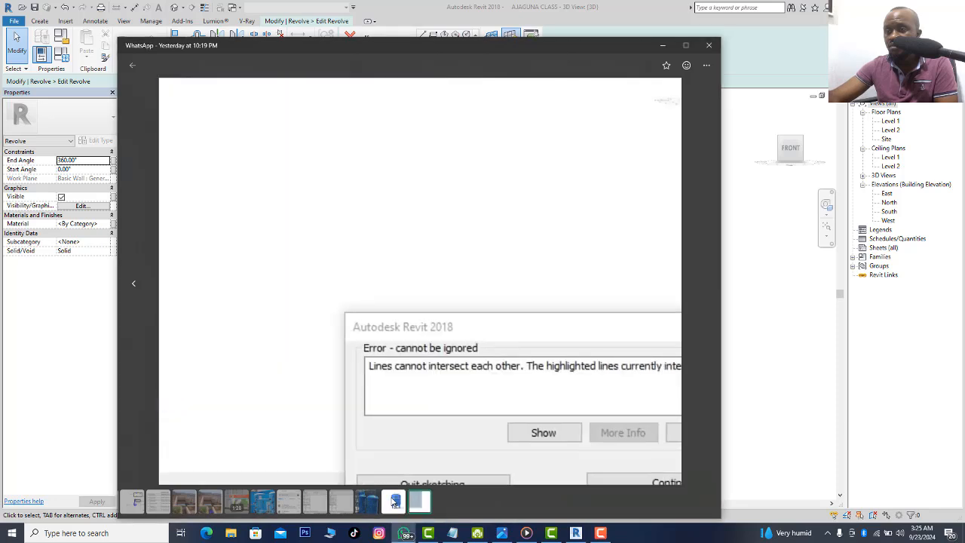
click(393, 502)
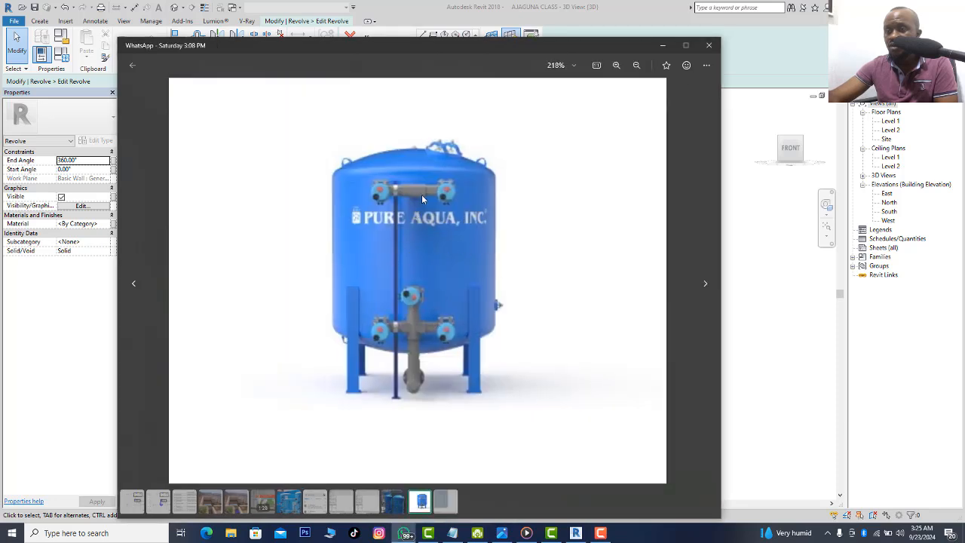
click(393, 502)
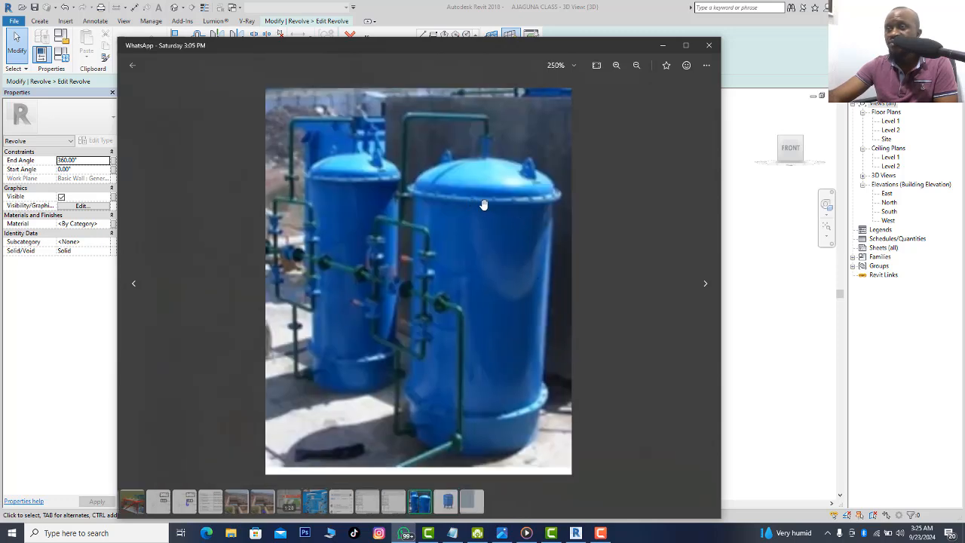
scroll(527, 212, up, 2)
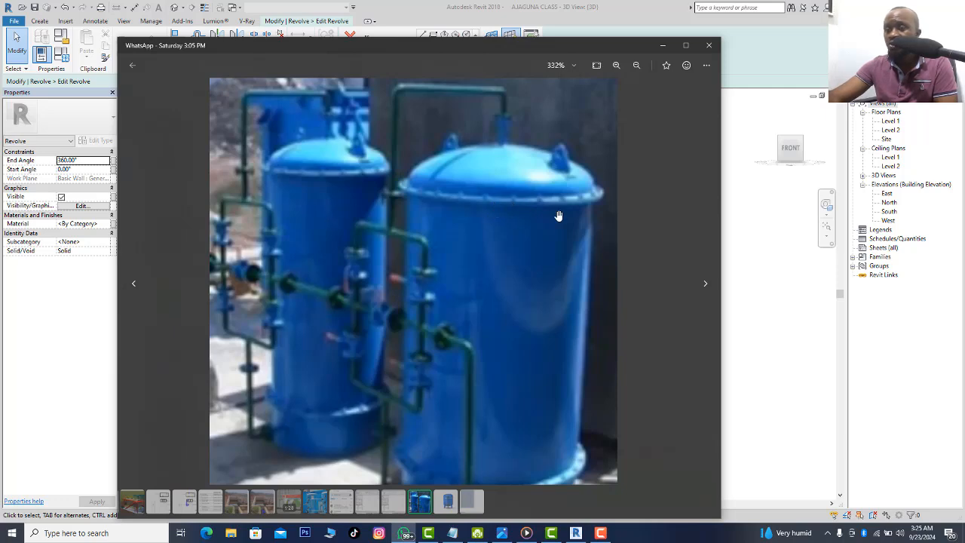
click(731, 226)
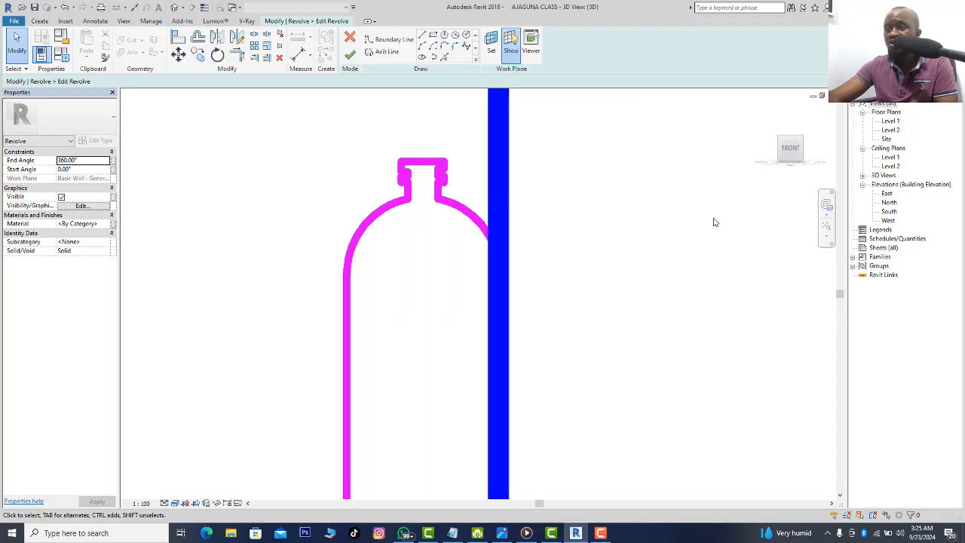
Draw a three-line rectangular flange projecting about 40 mm outward where the dome arc meets the straight side line of the revolve profile.
scroll(369, 179, up, 1)
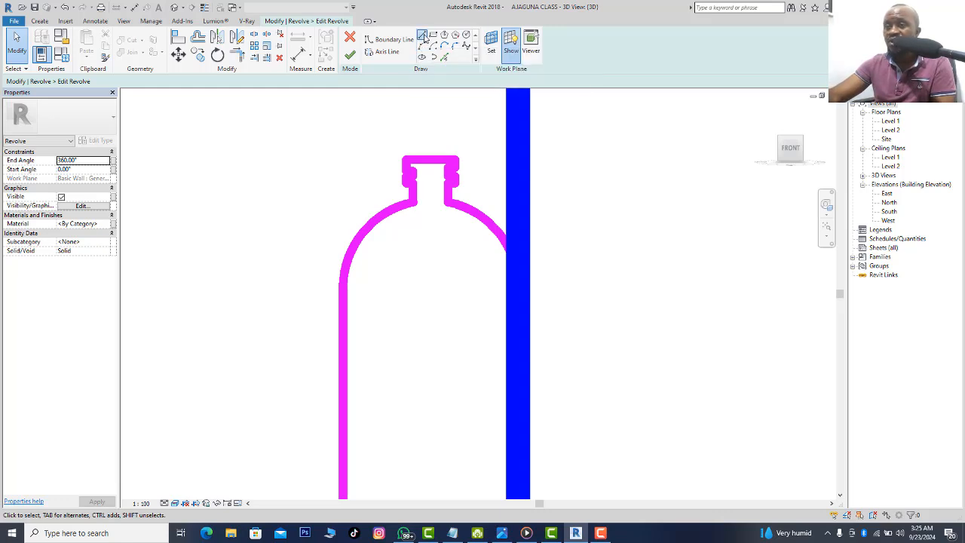
click(423, 36)
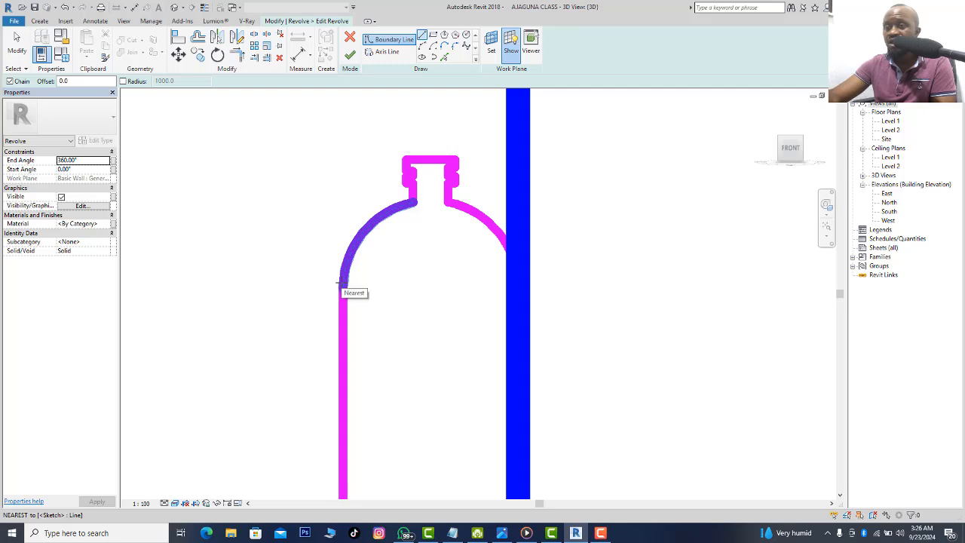
click(343, 283)
scroll(308, 283, up, 4)
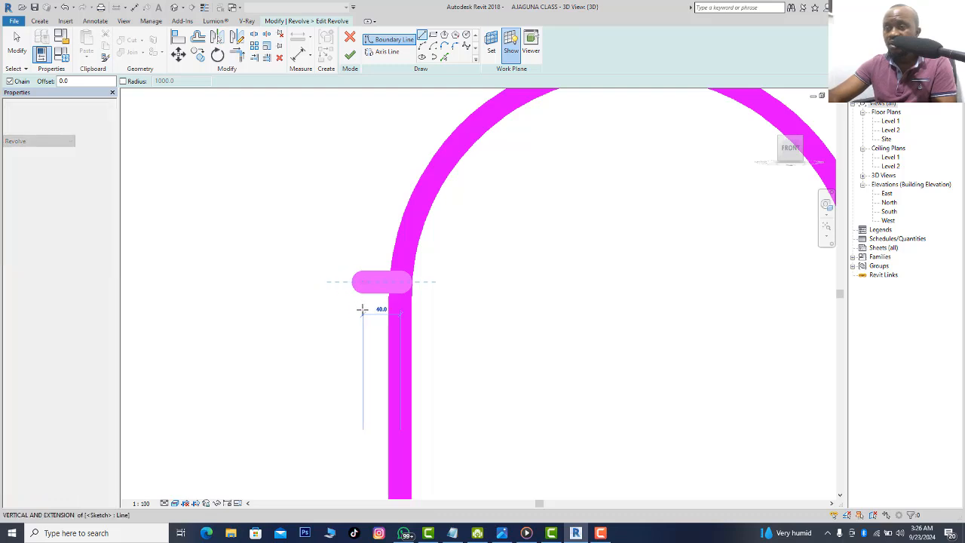
click(362, 306)
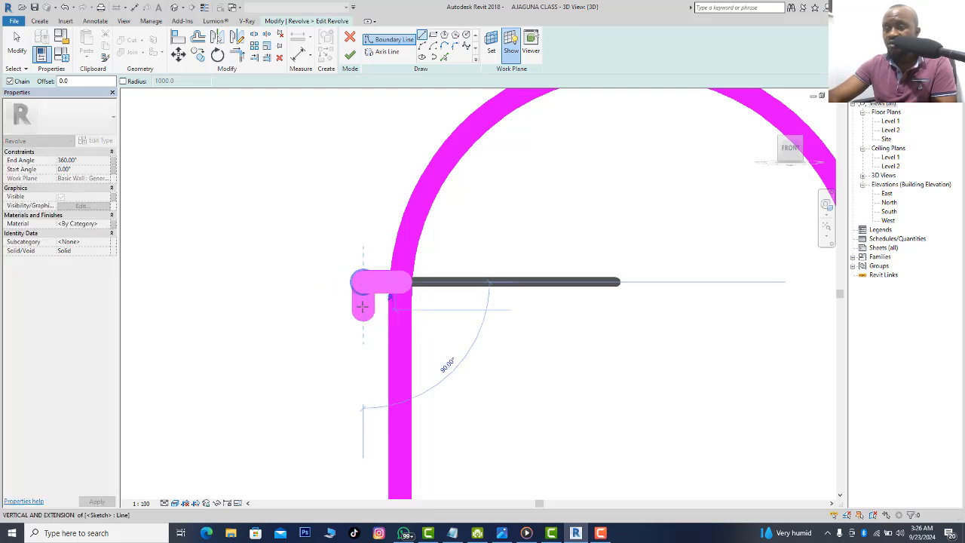
scroll(362, 306, up, 5)
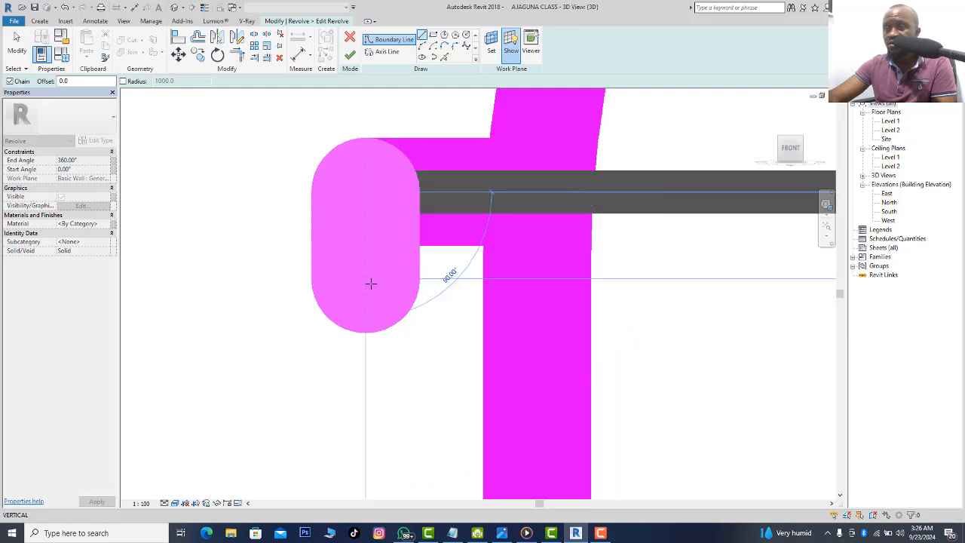
click(371, 284)
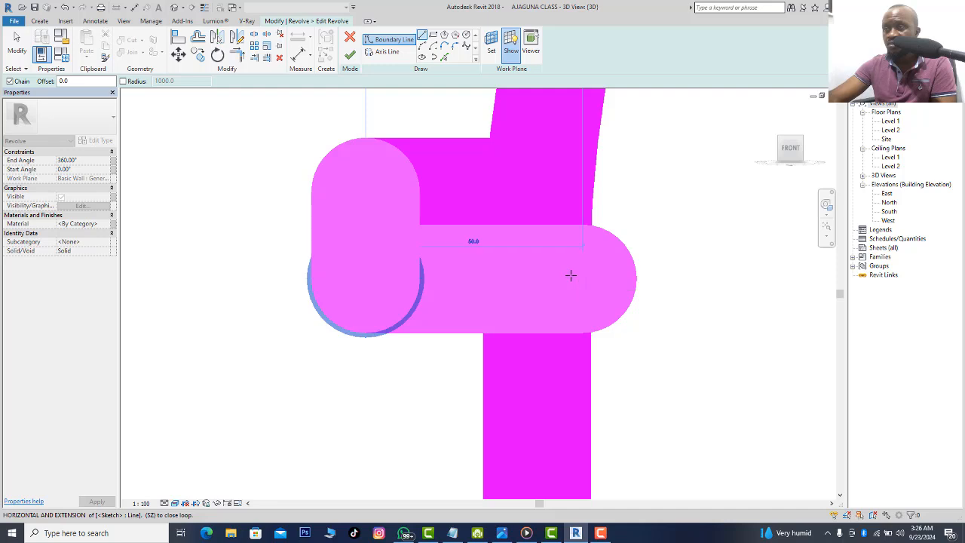
click(570, 276)
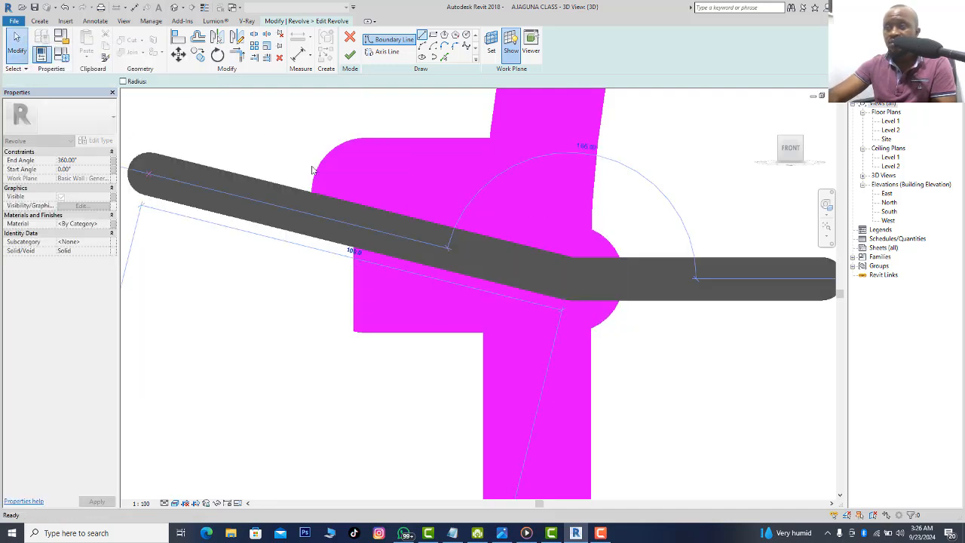
click(18, 42)
key(Escape)
key(Escape)
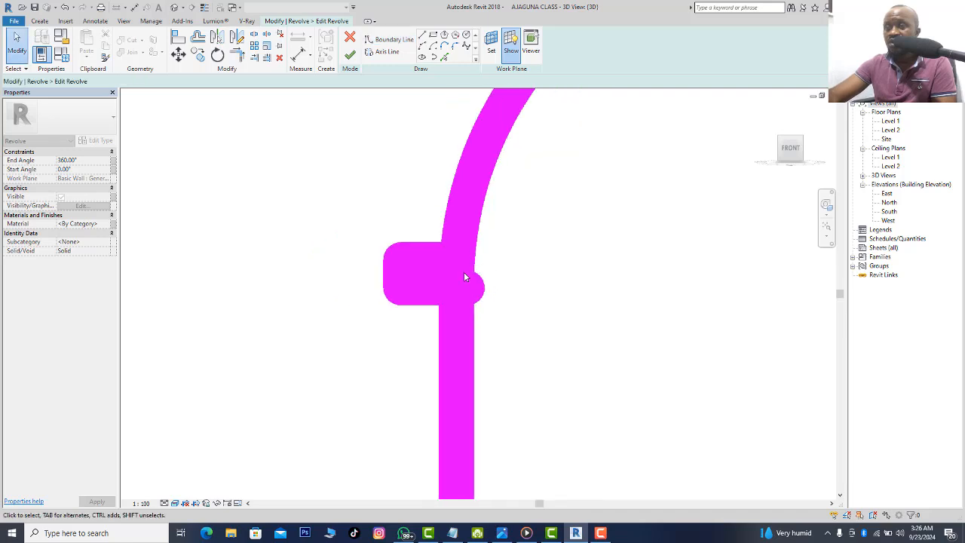
scroll(467, 269, up, 5)
scroll(459, 275, up, 1)
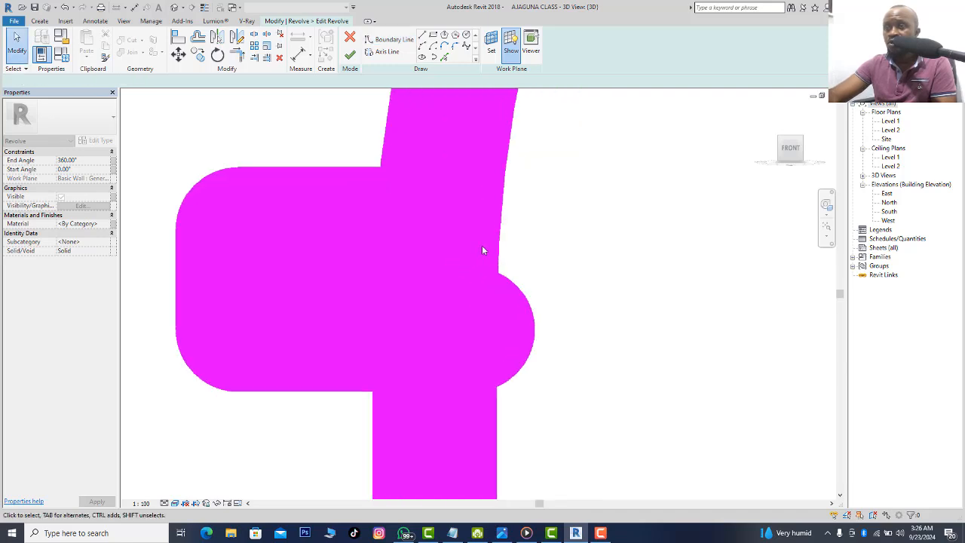
click(253, 38)
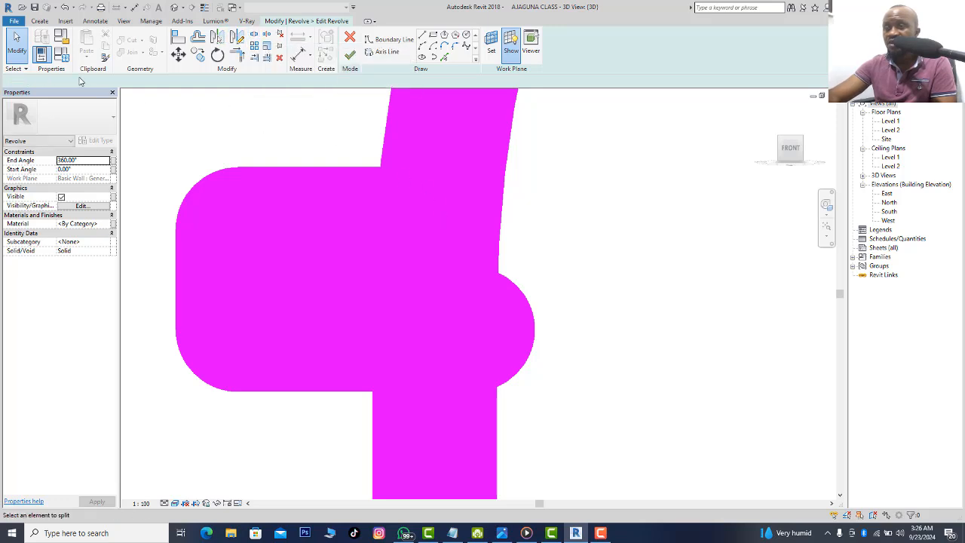
click(18, 42)
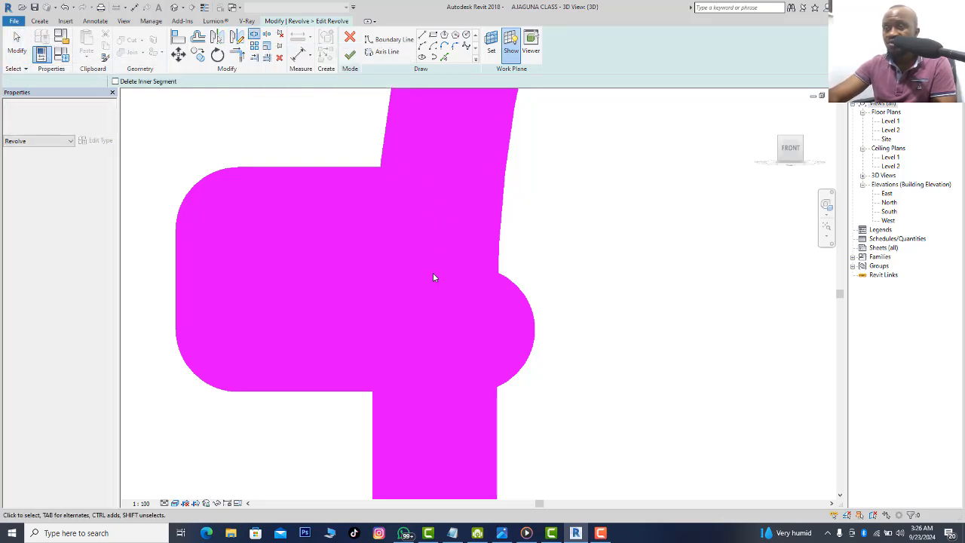
scroll(446, 354, down, 3)
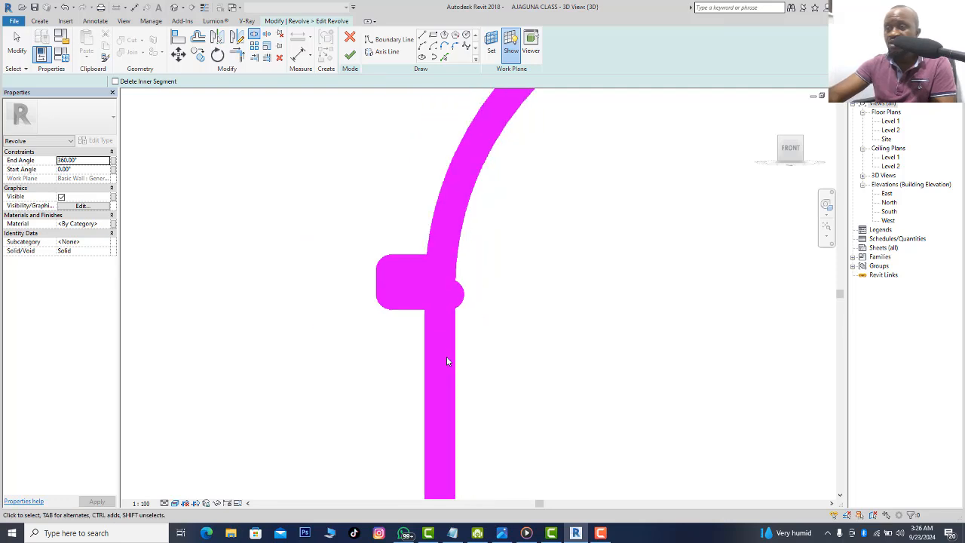
click(448, 214)
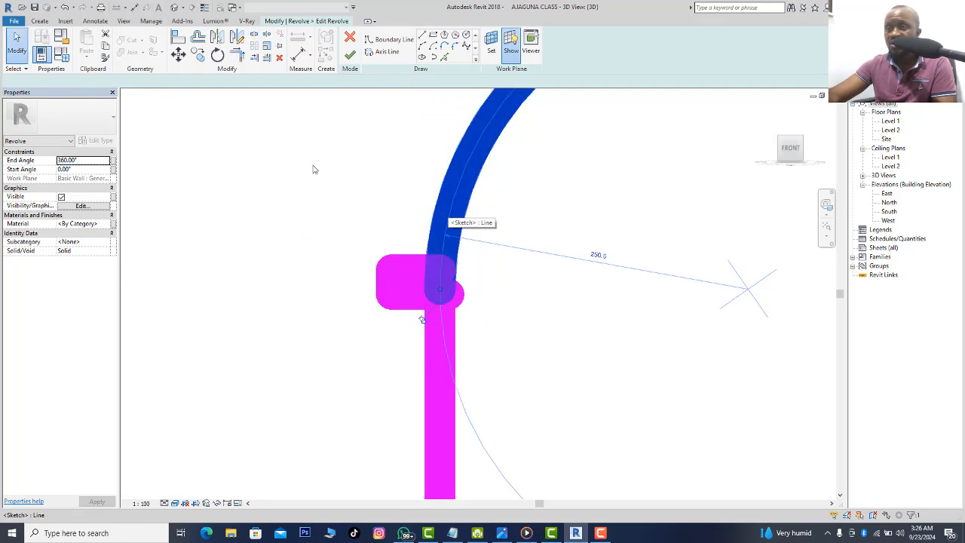
Trim the flange's lower horizontal line and the tank's straight side line to a corner.
click(237, 55)
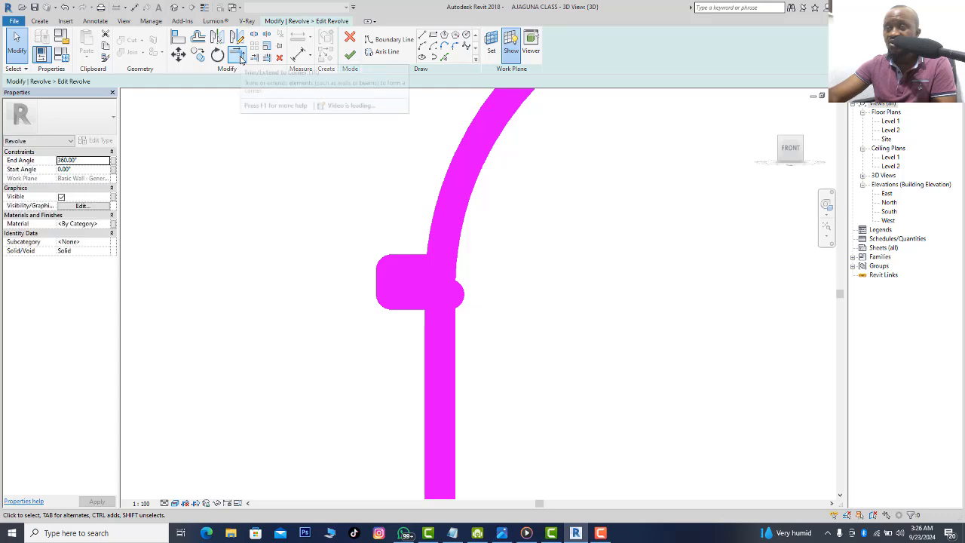
scroll(433, 339, up, 2)
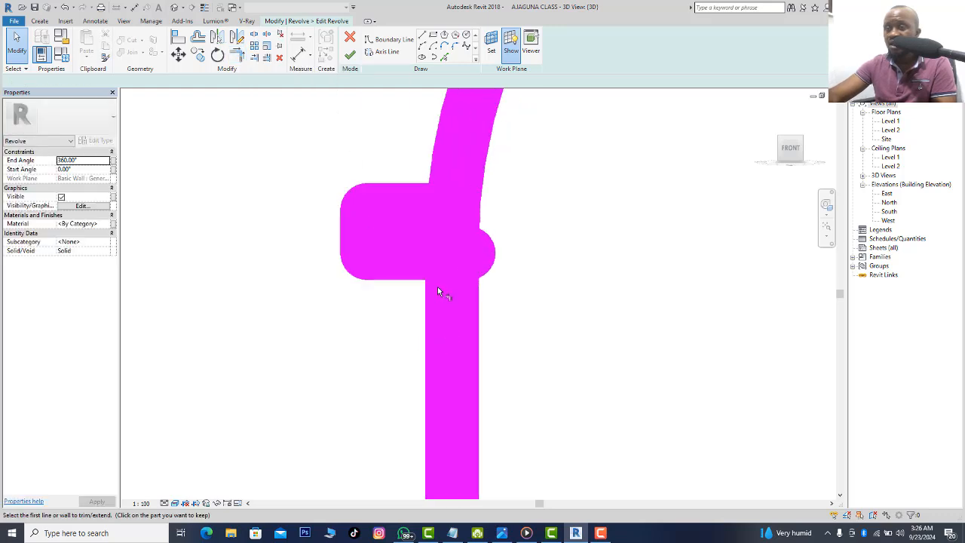
click(413, 256)
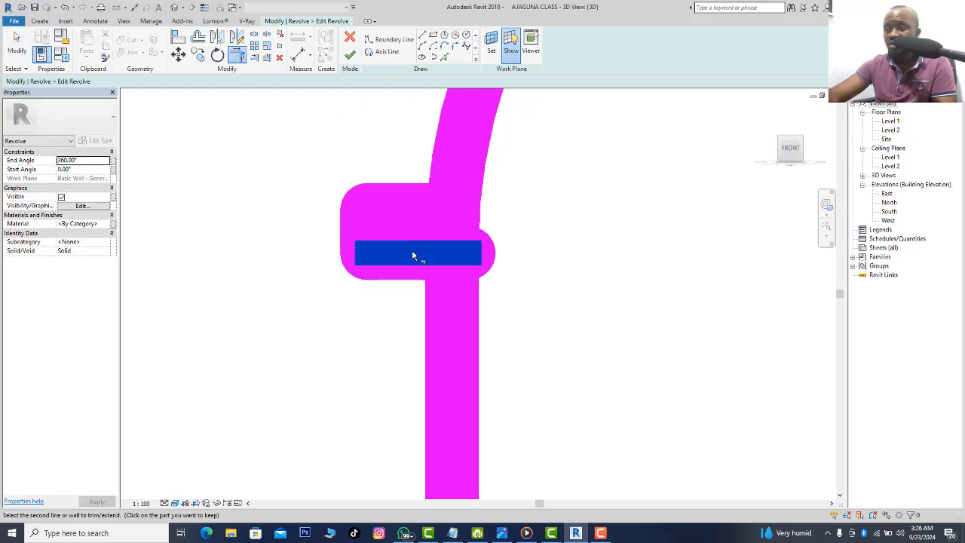
click(453, 312)
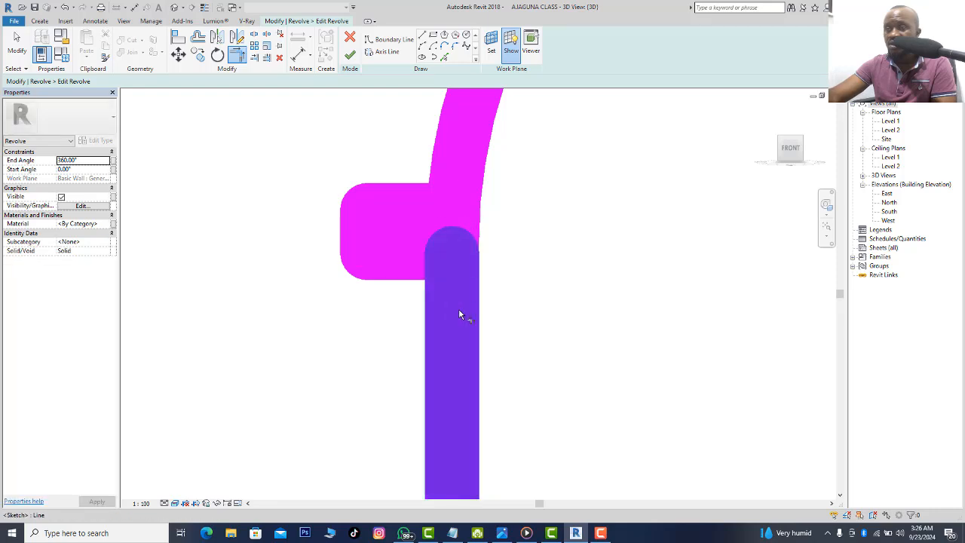
scroll(456, 326, down, 3)
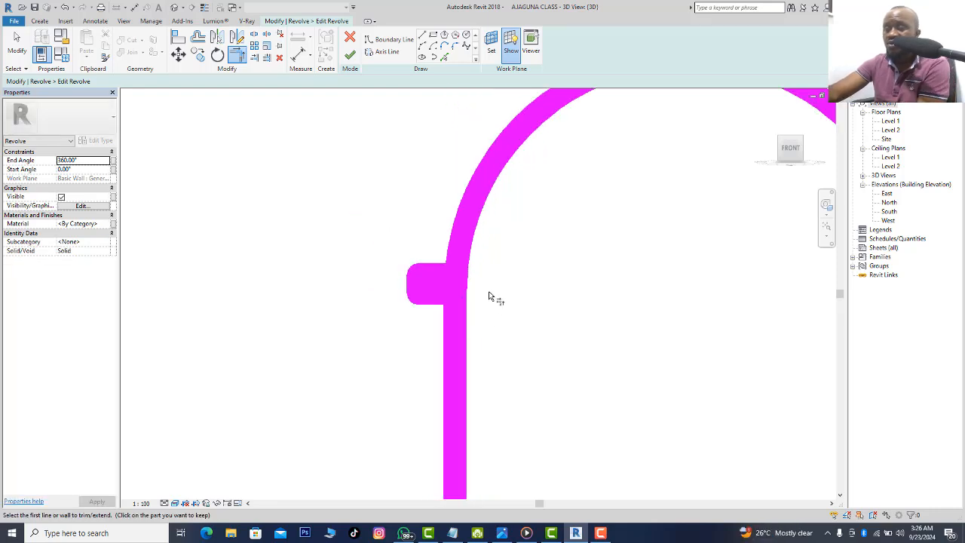
Trim the flange's upper horizontal line and the dome arc to a corner, and end the trim command.
scroll(459, 263, up, 2)
scroll(441, 245, up, 2)
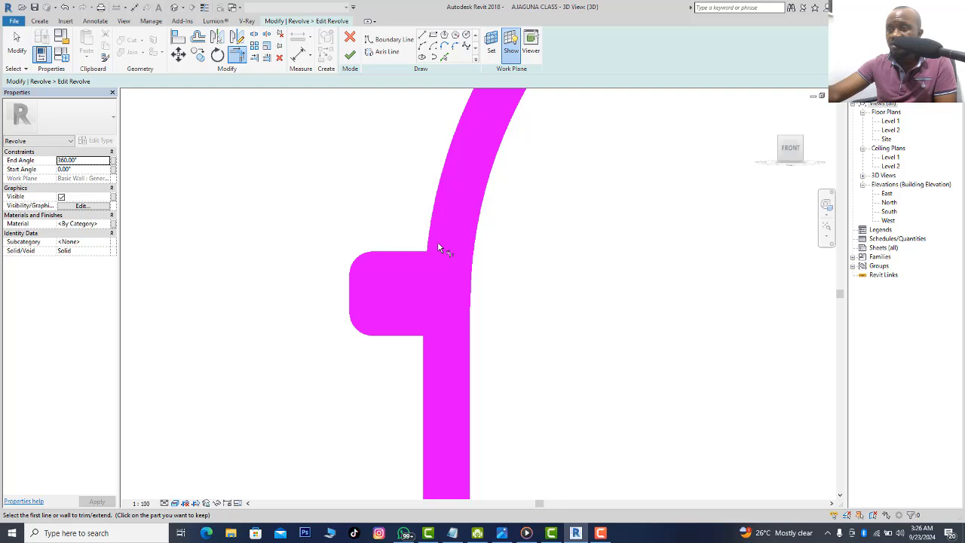
click(408, 279)
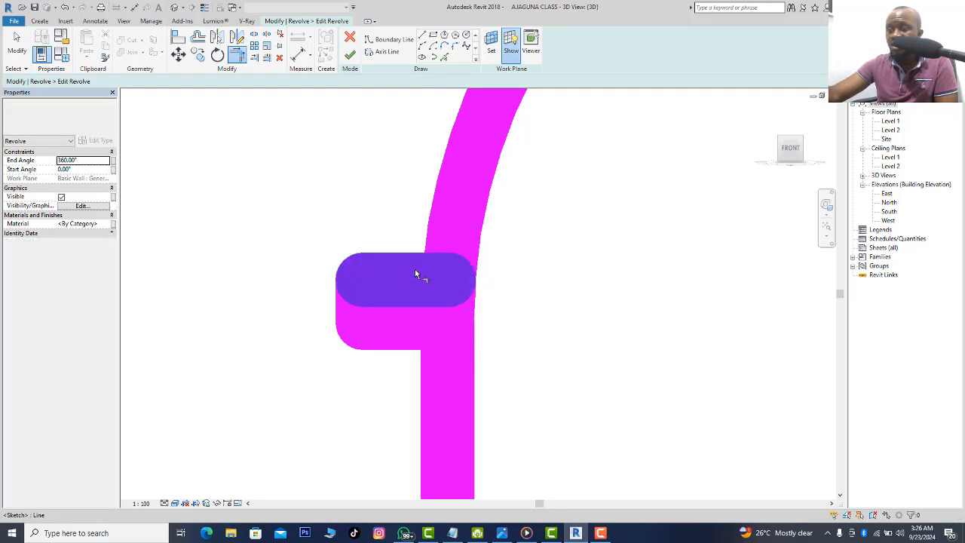
click(461, 216)
scroll(415, 318, up, 2)
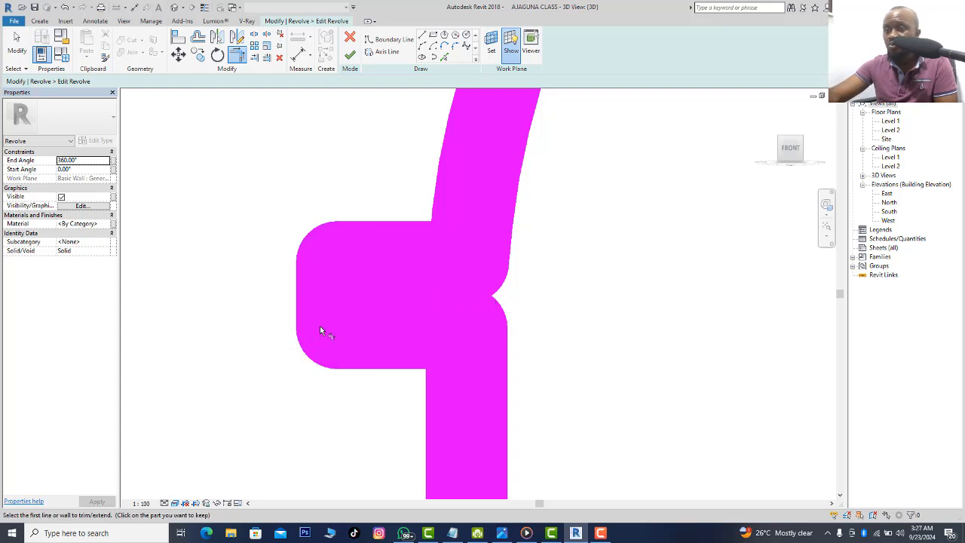
scroll(320, 327, down, 3)
click(22, 52)
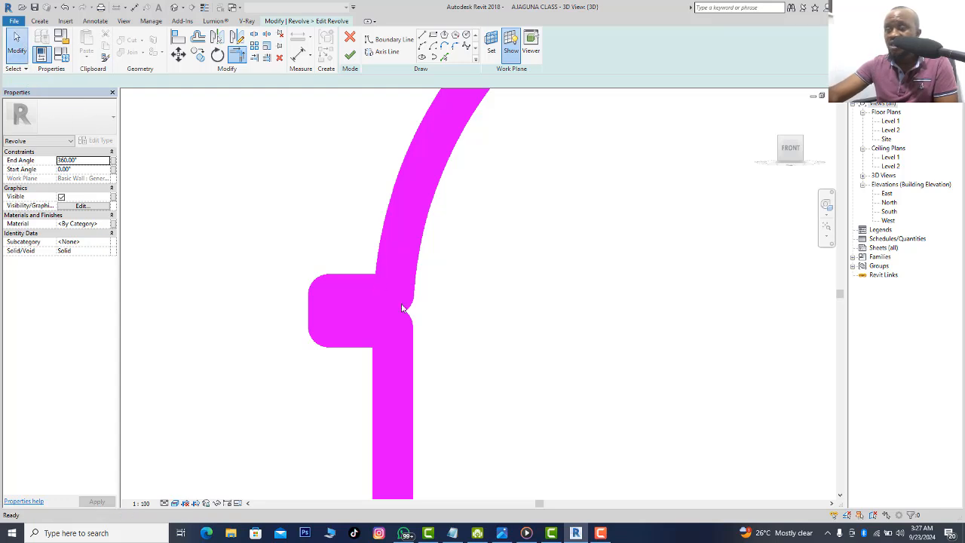
scroll(445, 336, down, 4)
scroll(405, 323, up, 5)
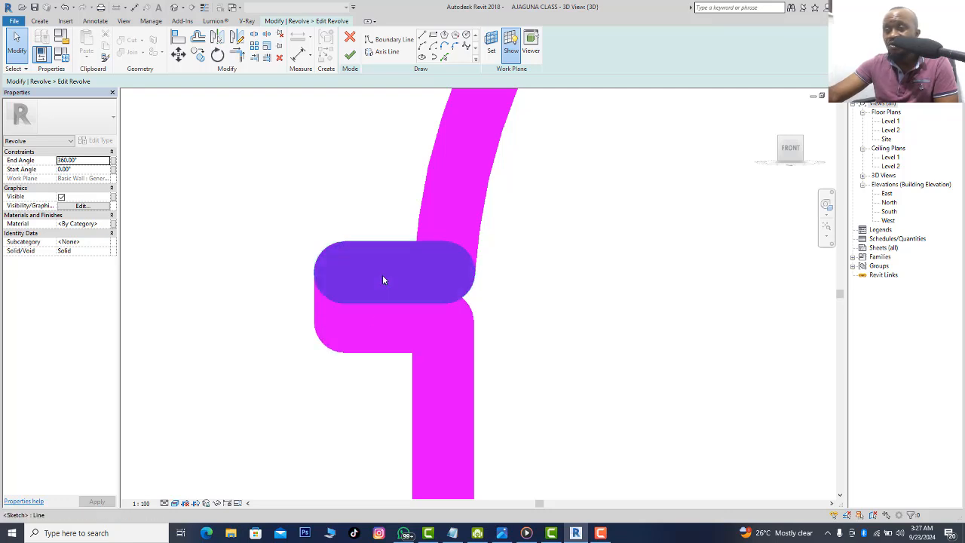
scroll(382, 275, down, 3)
scroll(381, 304, down, 5)
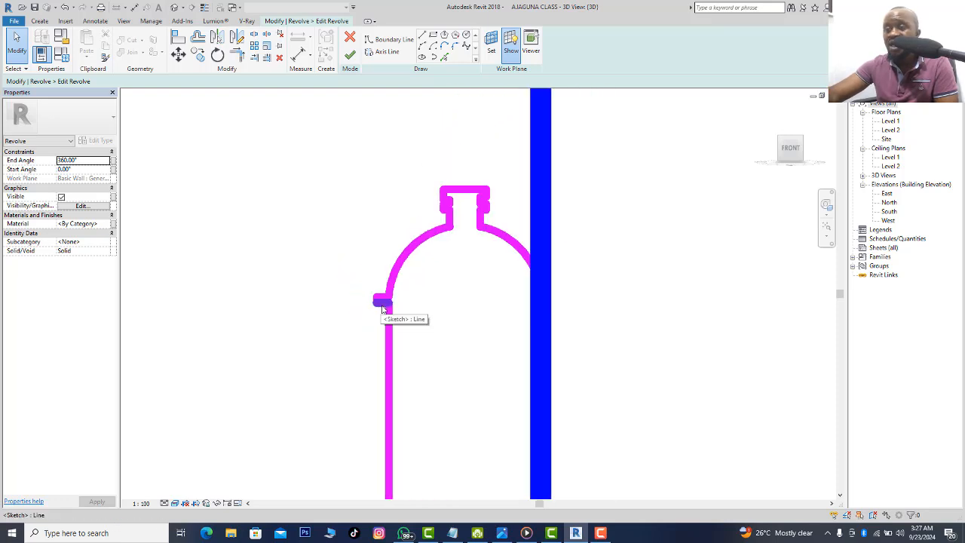
Nudge the flange's outer vertical line inward until it is about 32 mm from the tank's straight side line.
scroll(385, 303, up, 6)
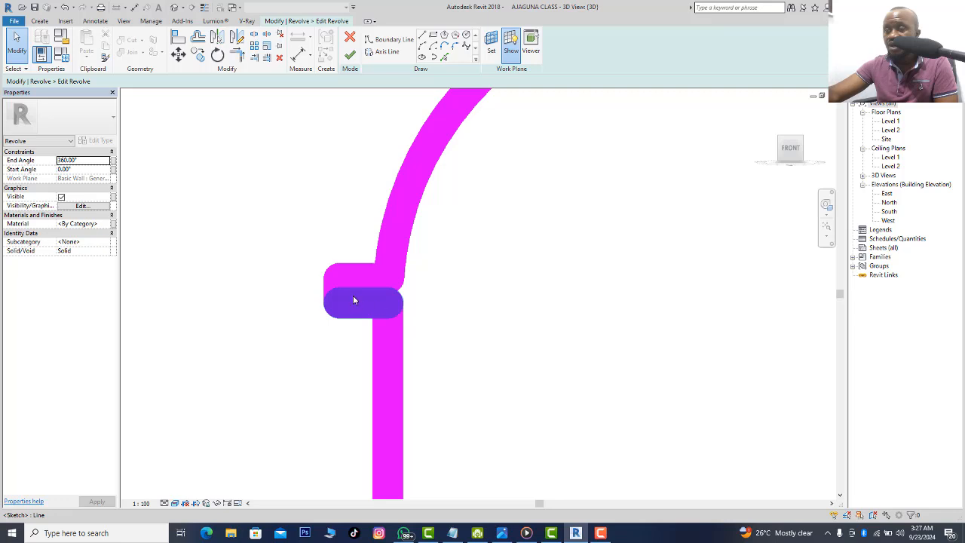
scroll(332, 292, up, 3)
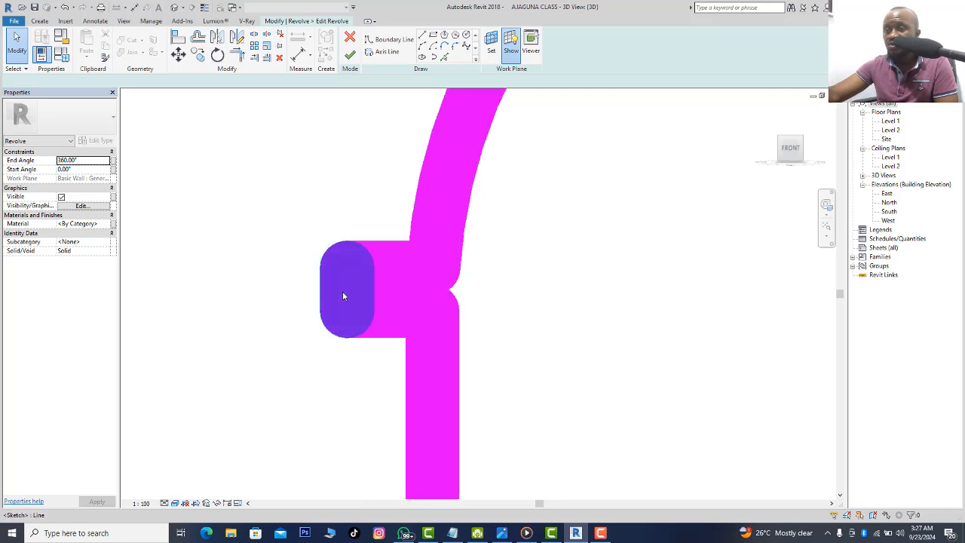
click(346, 294)
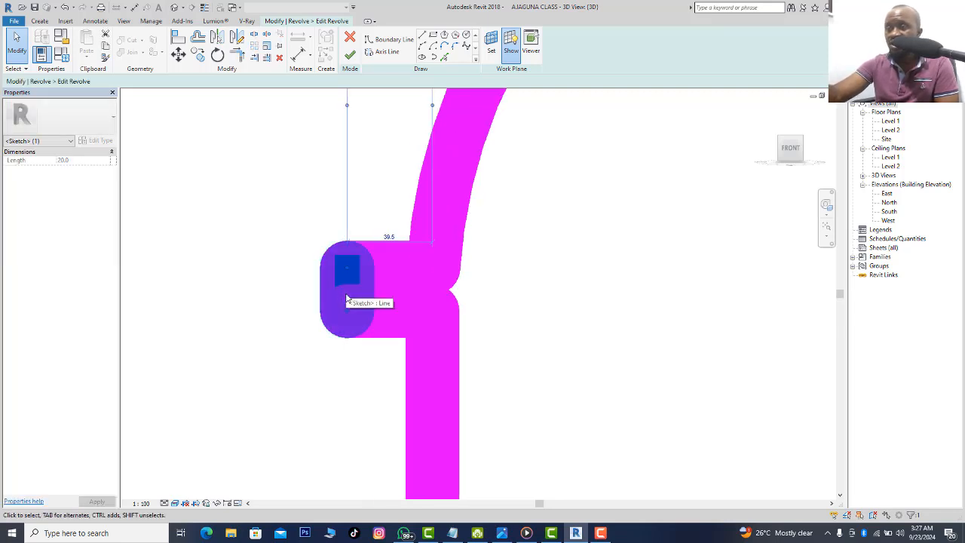
key(Right)
key(Right)
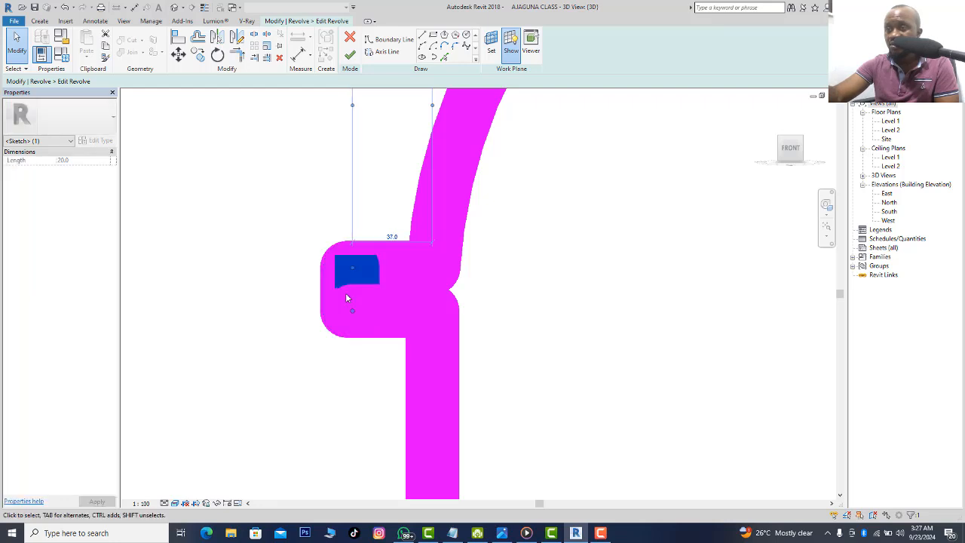
key(Right)
key(Right)
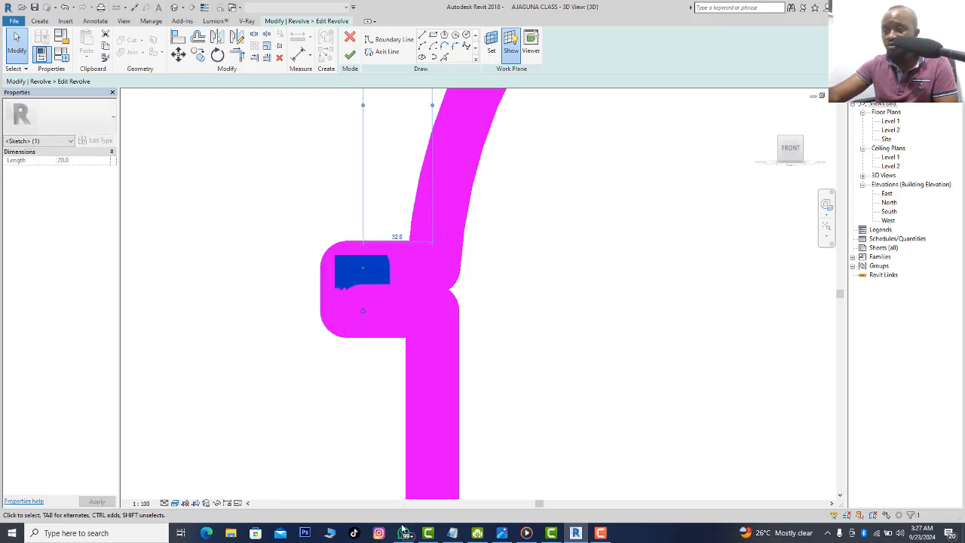
Compare the flange's projection with the flanged rim in the WhatsApp tank photo, then return to Revit and deselect the flange line.
mouse_move(404, 533)
click(407, 482)
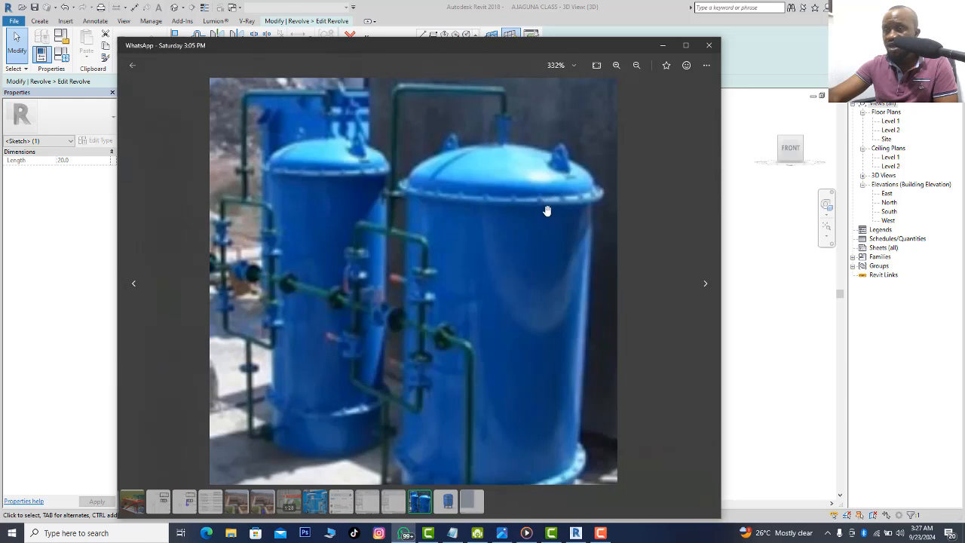
click(749, 231)
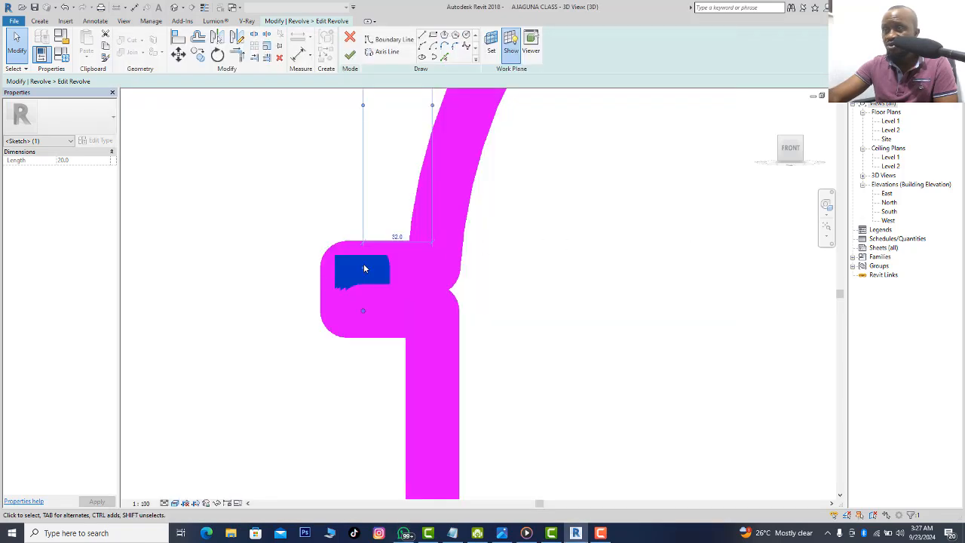
mouse_move(405, 533)
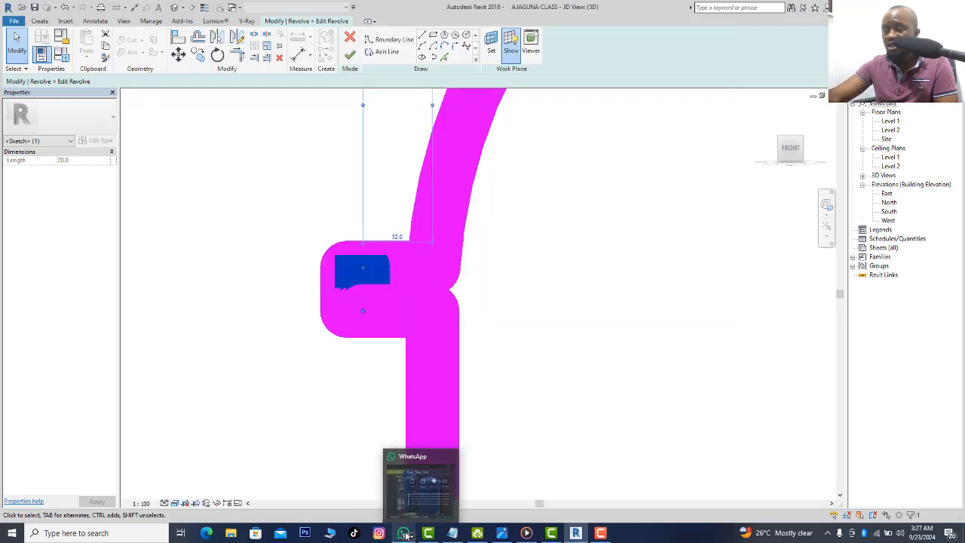
click(420, 487)
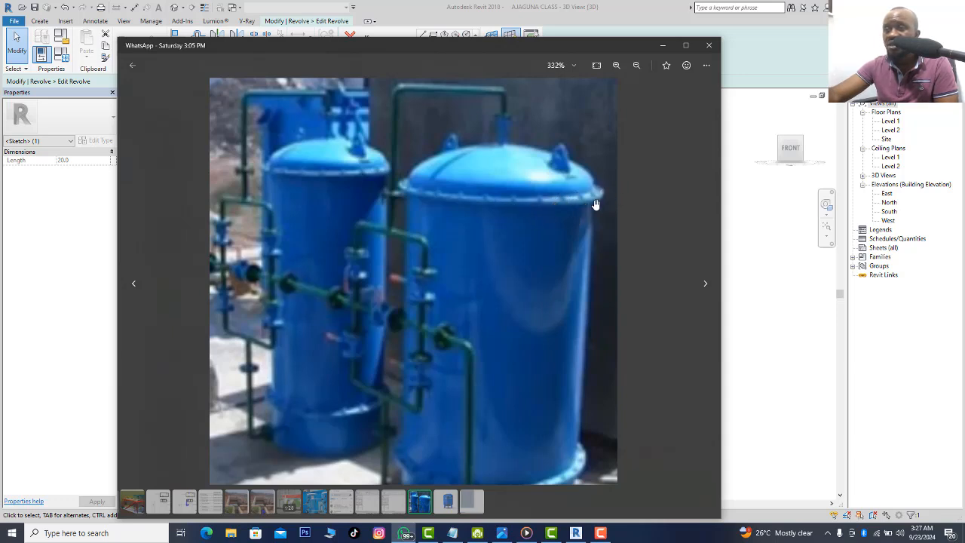
click(755, 259)
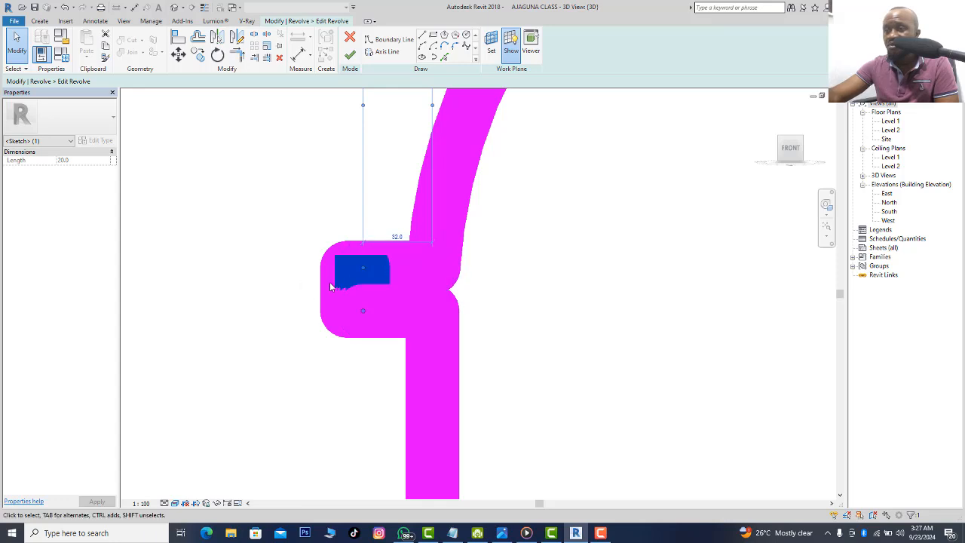
scroll(315, 285, up, 2)
key(Escape)
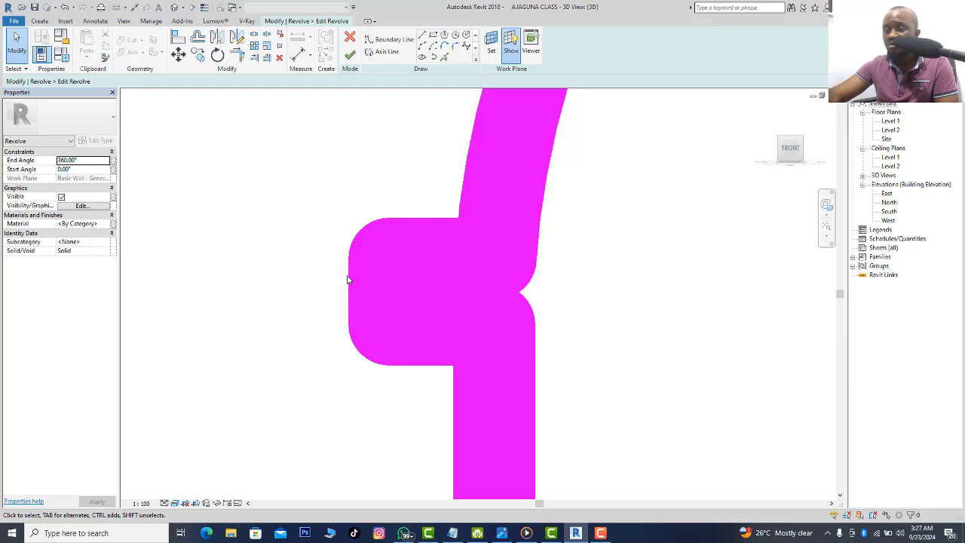
Examine the full revolve profile and its neck, check them against the tank top in the WhatsApp photo, and return to Revit.
scroll(349, 279, down, 5)
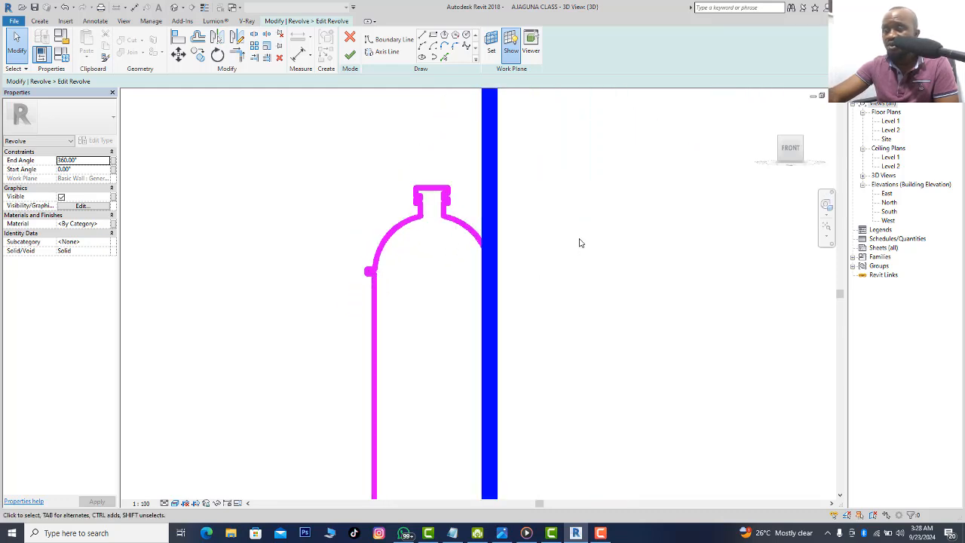
scroll(581, 243, down, 2)
scroll(587, 211, down, 3)
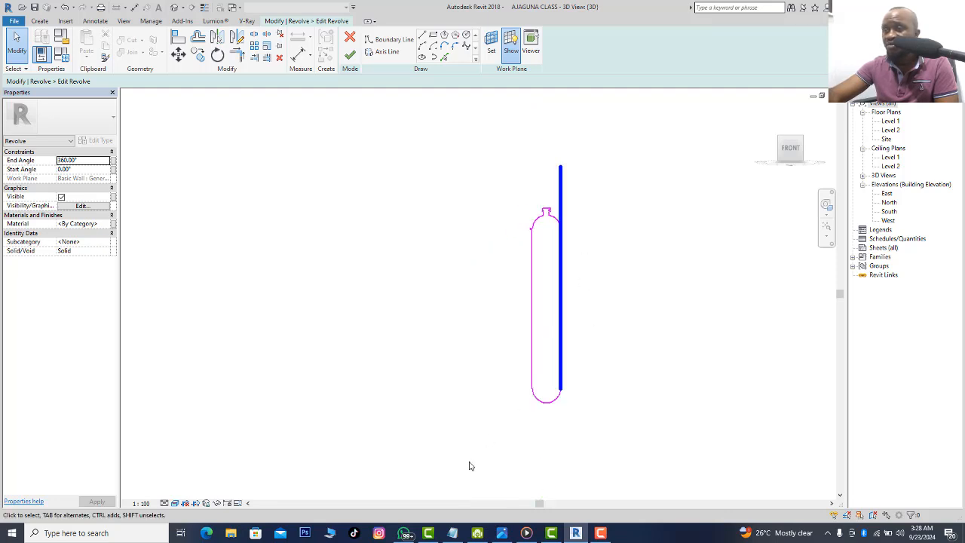
scroll(547, 208, up, 5)
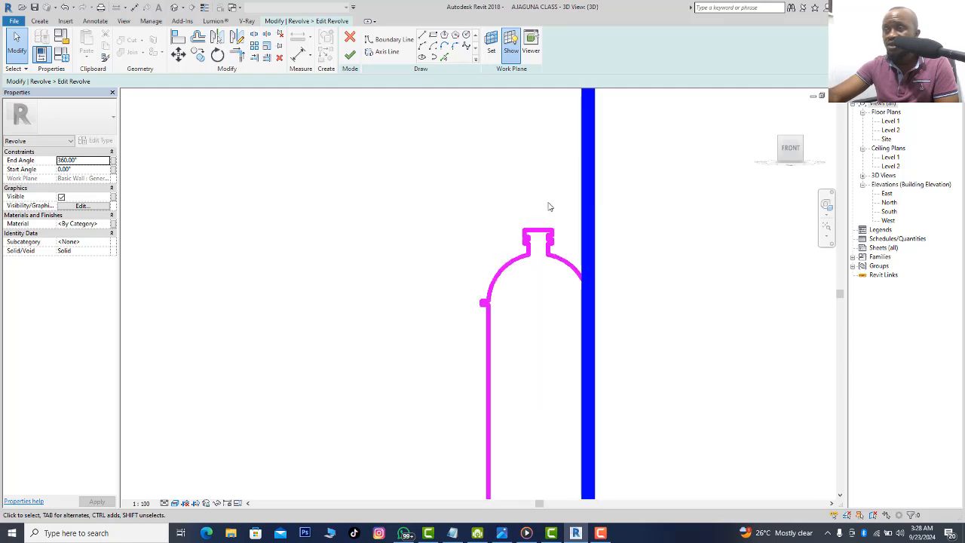
scroll(554, 219, up, 2)
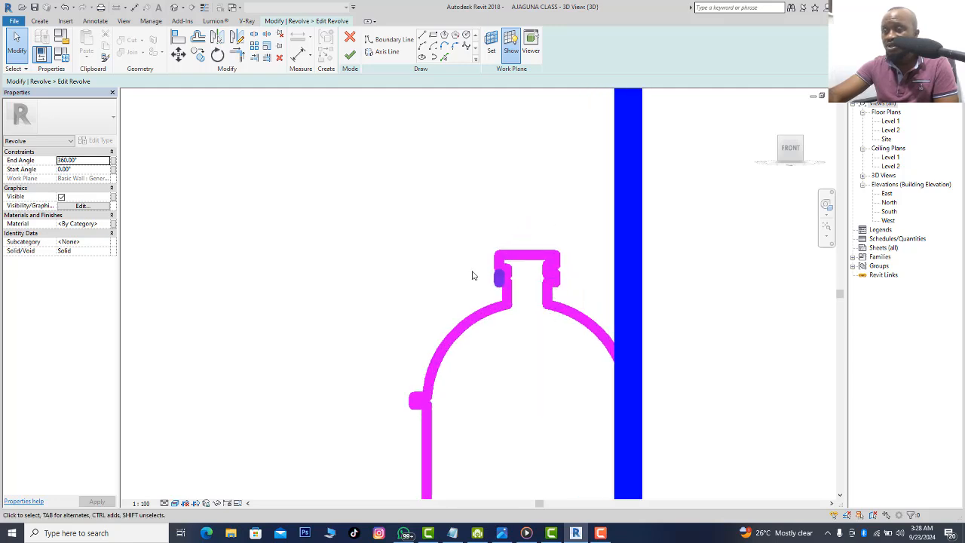
click(405, 534)
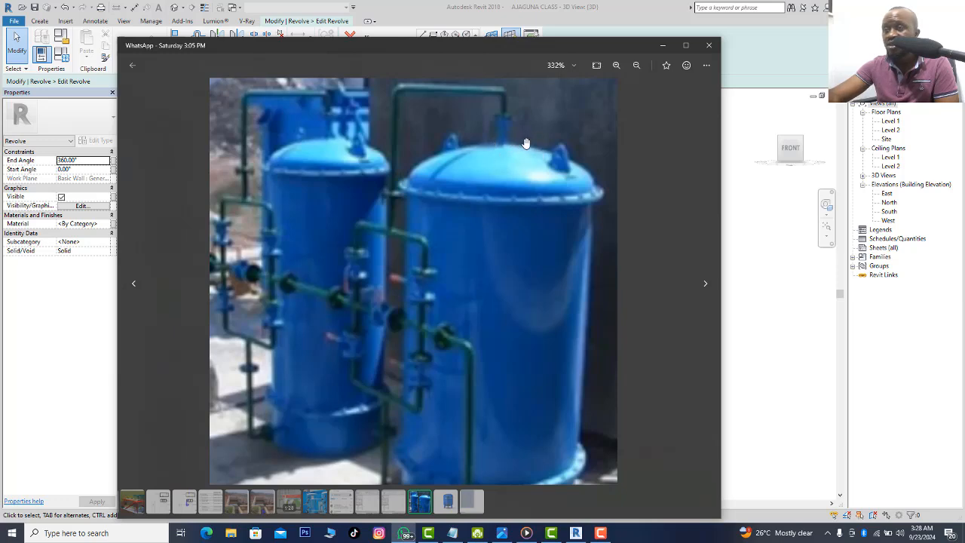
click(662, 46)
Delete the neck outline and both dome arcs from the top of the profile, keeping the flange and the straight side lines.
scroll(586, 295, up, 3)
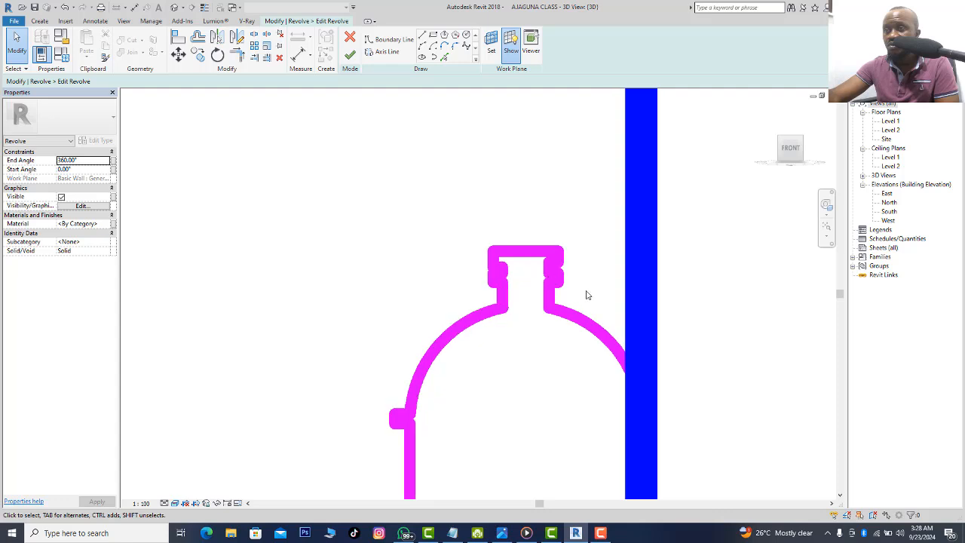
drag(575, 366, 505, 186)
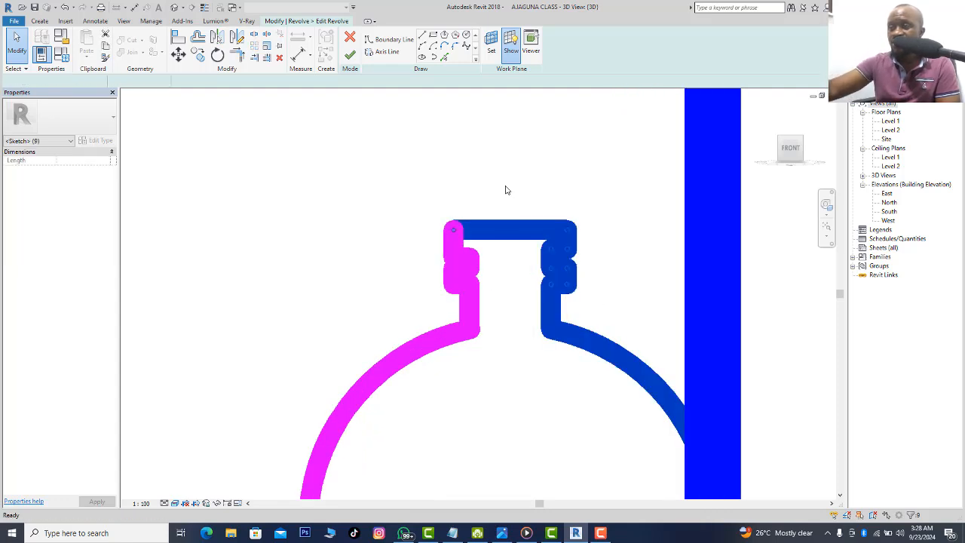
key(Delete)
drag(525, 311, 438, 241)
scroll(437, 241, down, 3)
drag(479, 314, 369, 209)
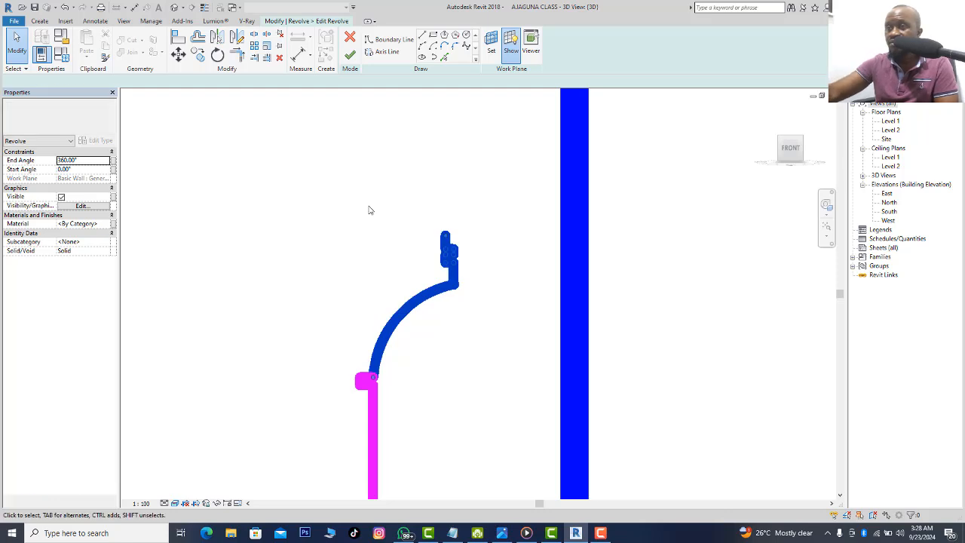
key(Delete)
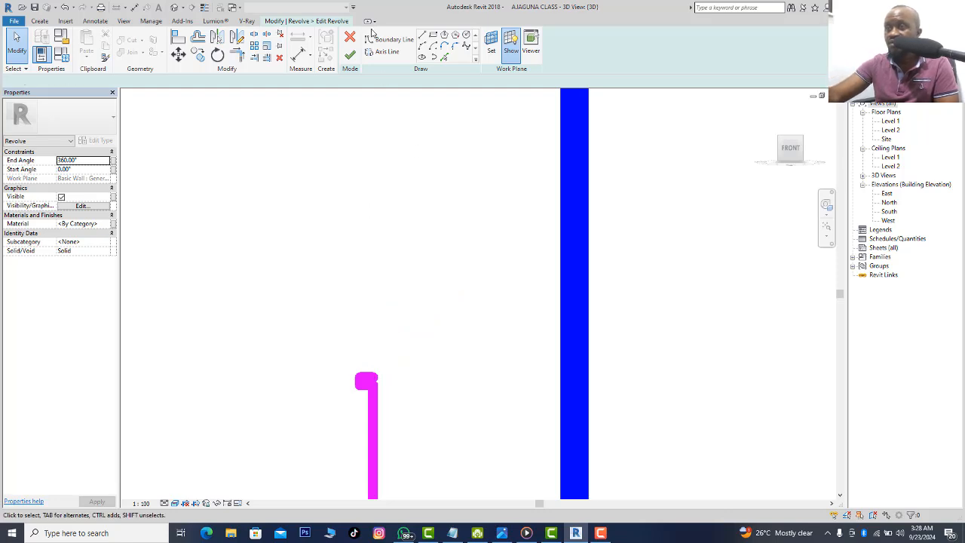
click(422, 46)
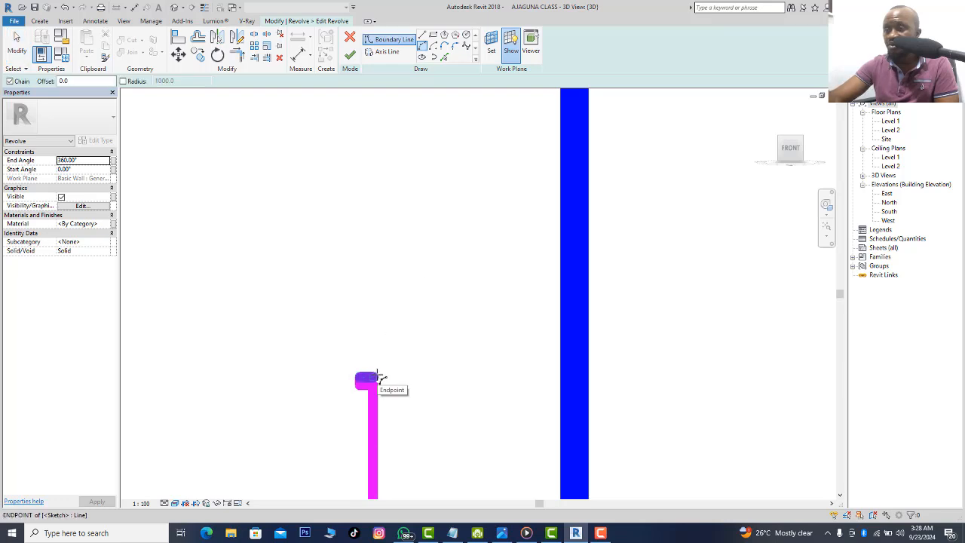
click(377, 377)
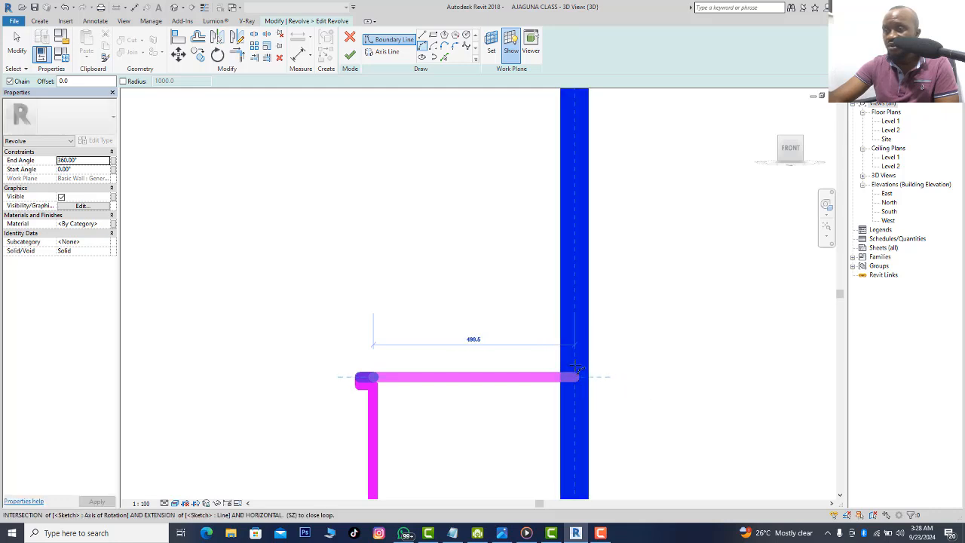
scroll(575, 374, down, 3)
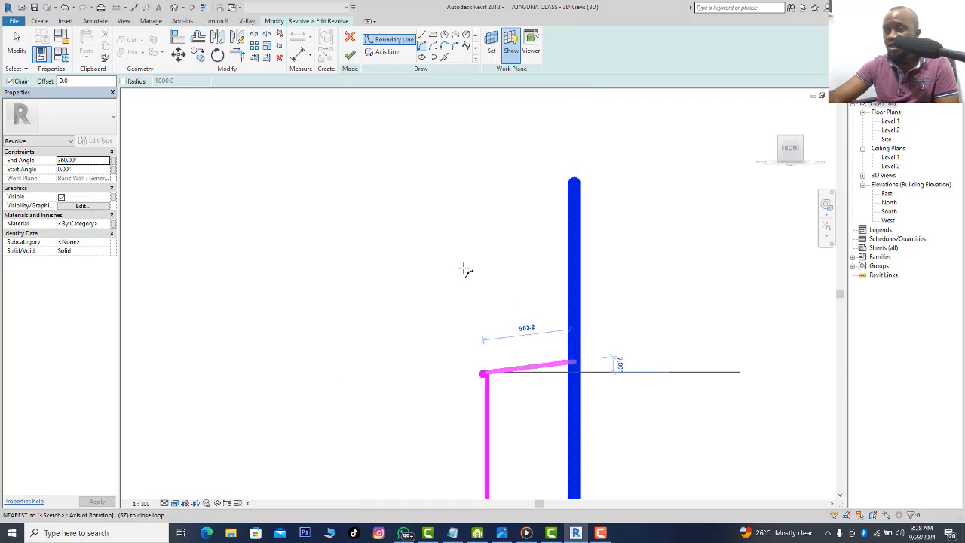
click(16, 39)
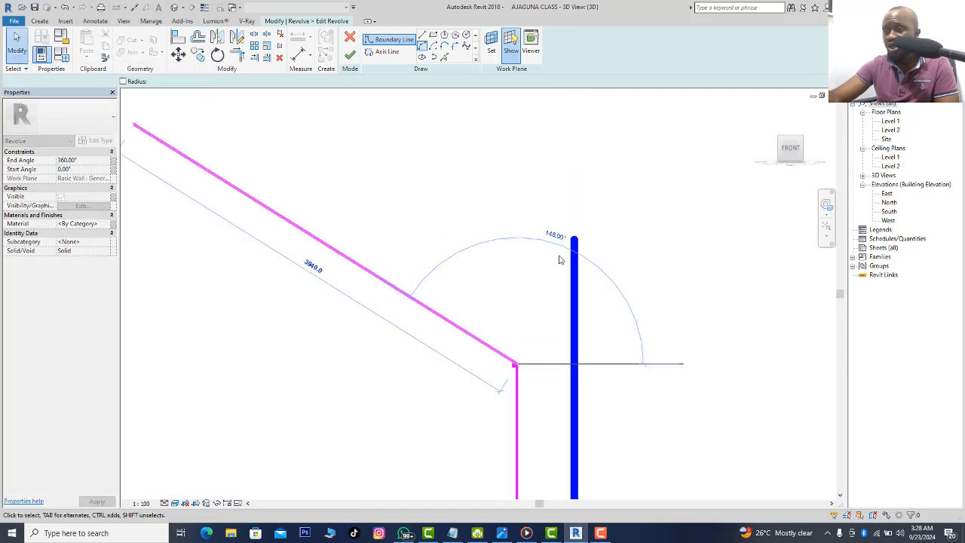
Move the axis of rotation away from the profile until it is 1700 mm from the nearest straight side line, and deselect it.
scroll(561, 260, down, 3)
drag(567, 263, 654, 276)
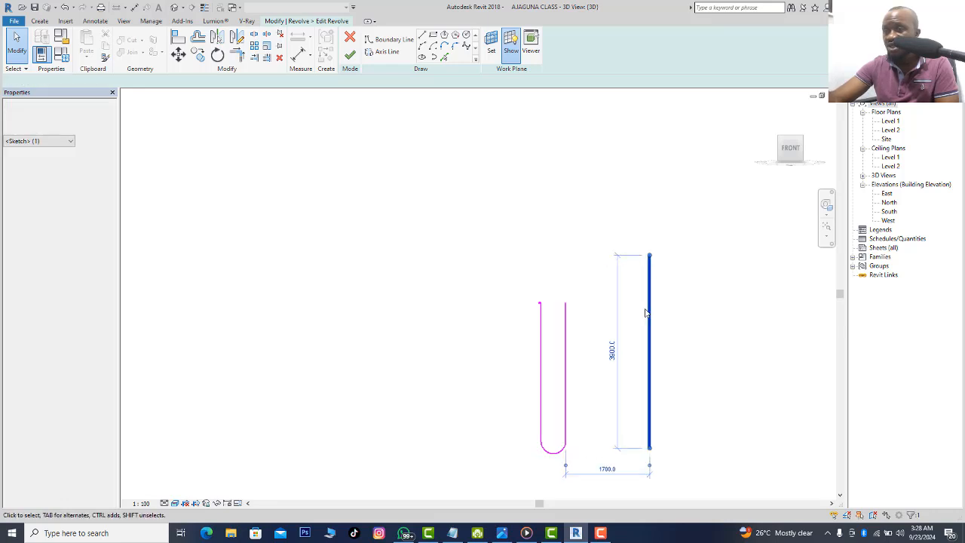
scroll(655, 319, up, 2)
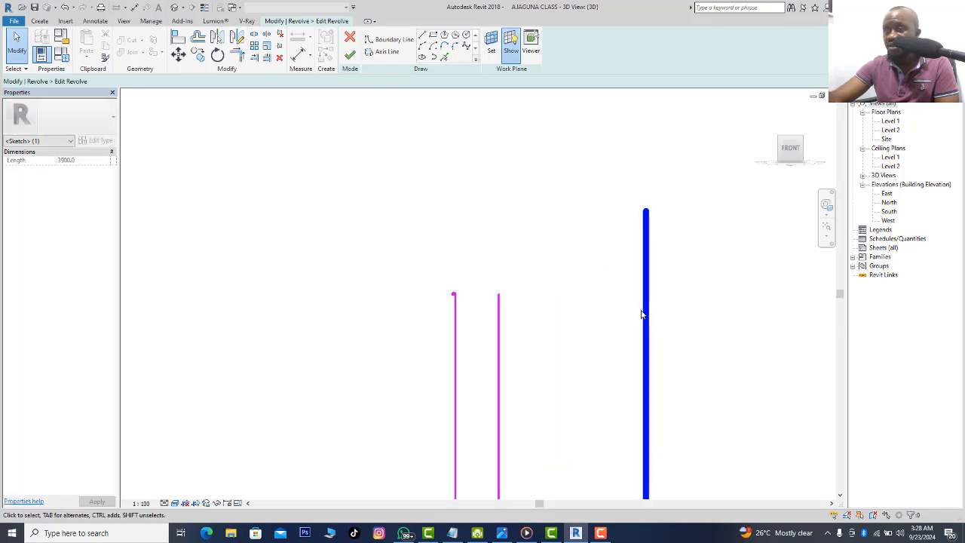
click(572, 294)
Draw a dome arc from the flange's upper line to above the opposite side line, spanning about 500 mm with a radius of about 273 mm.
scroll(336, 279, up, 4)
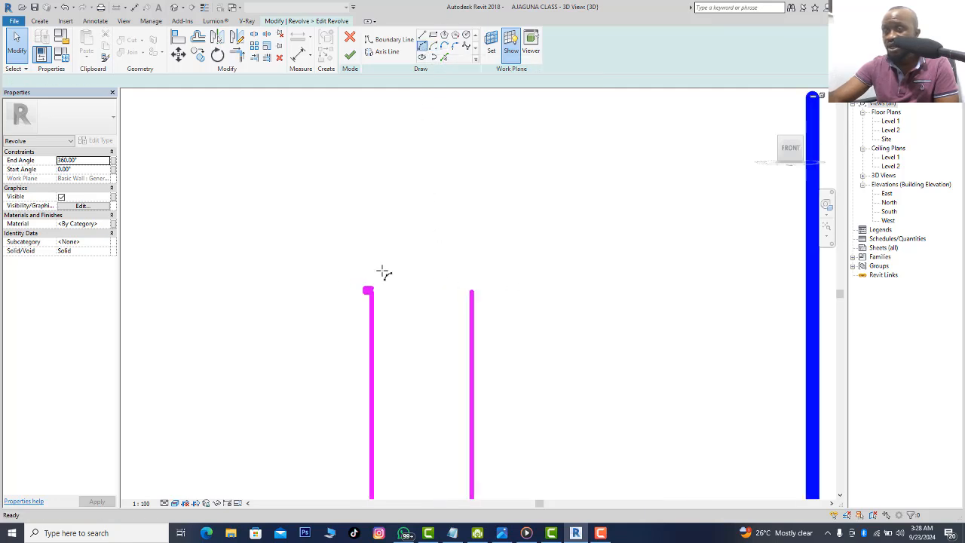
scroll(392, 277, up, 3)
scroll(383, 283, up, 2)
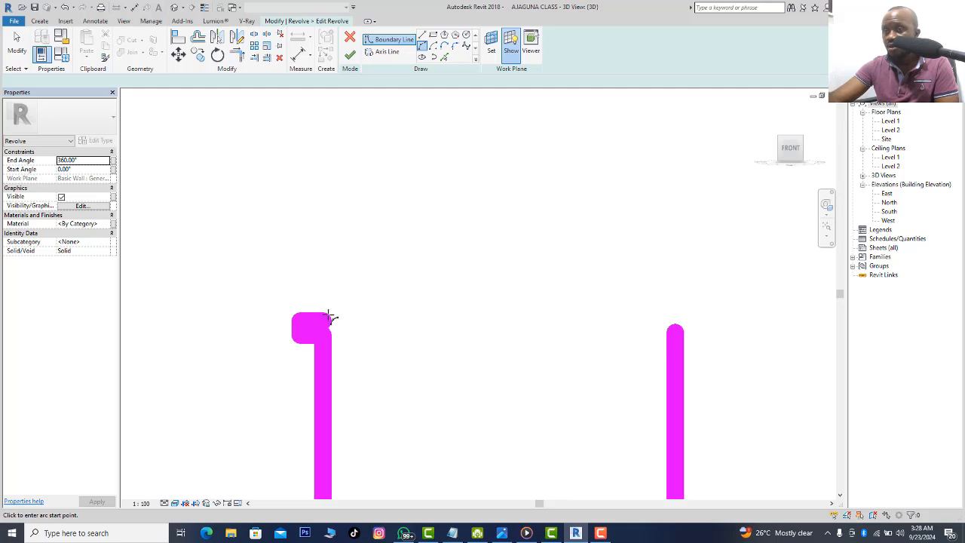
click(326, 320)
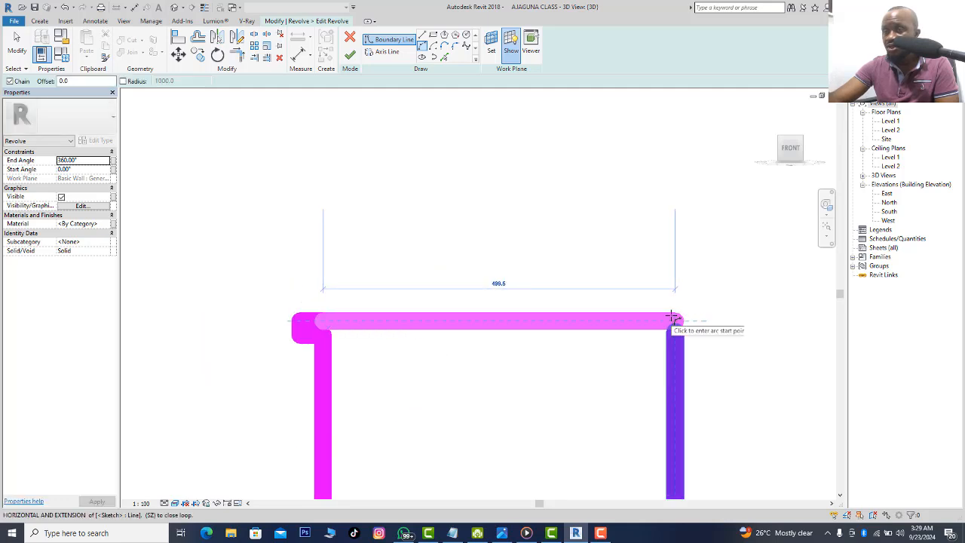
click(672, 318)
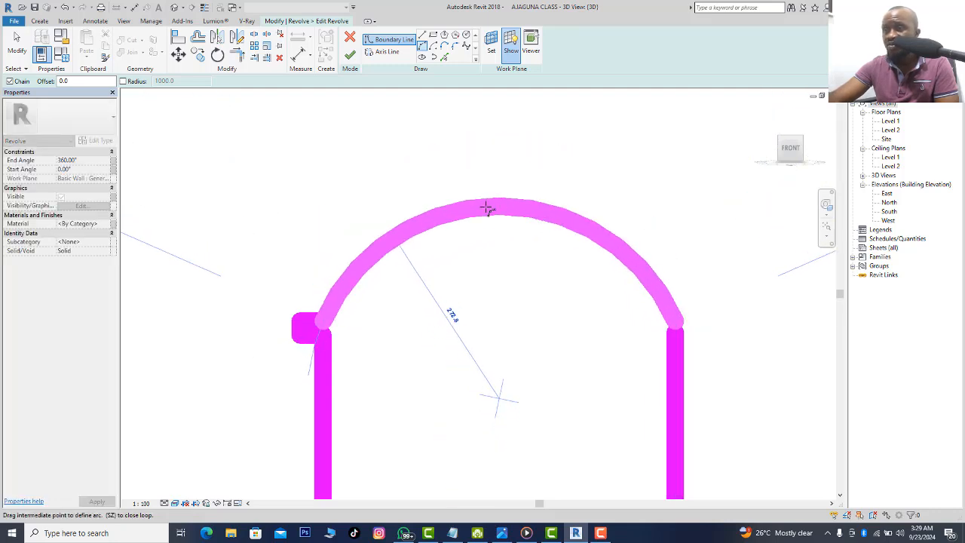
click(490, 210)
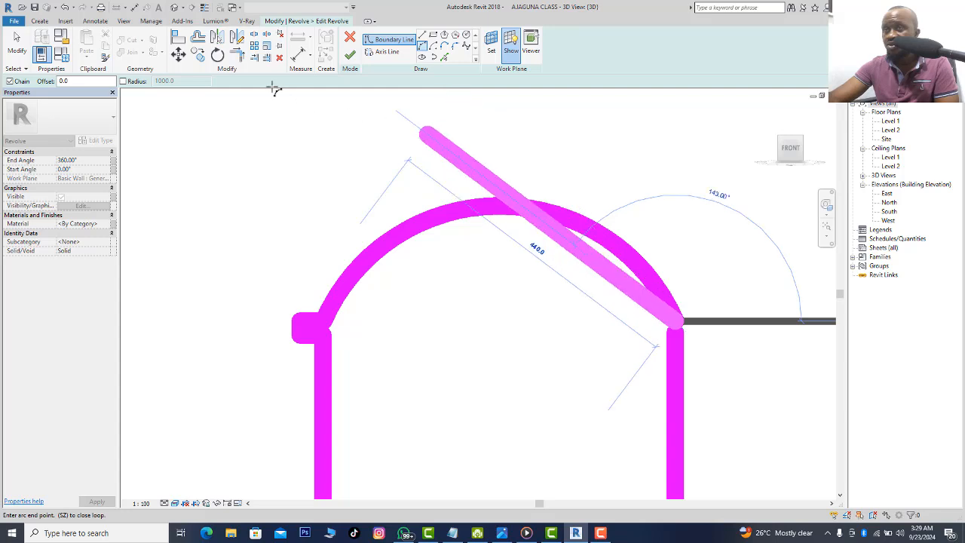
Trim the dome arc to a corner with the side line nearest the axis and with the flange's upper horizontal line.
click(236, 54)
click(668, 311)
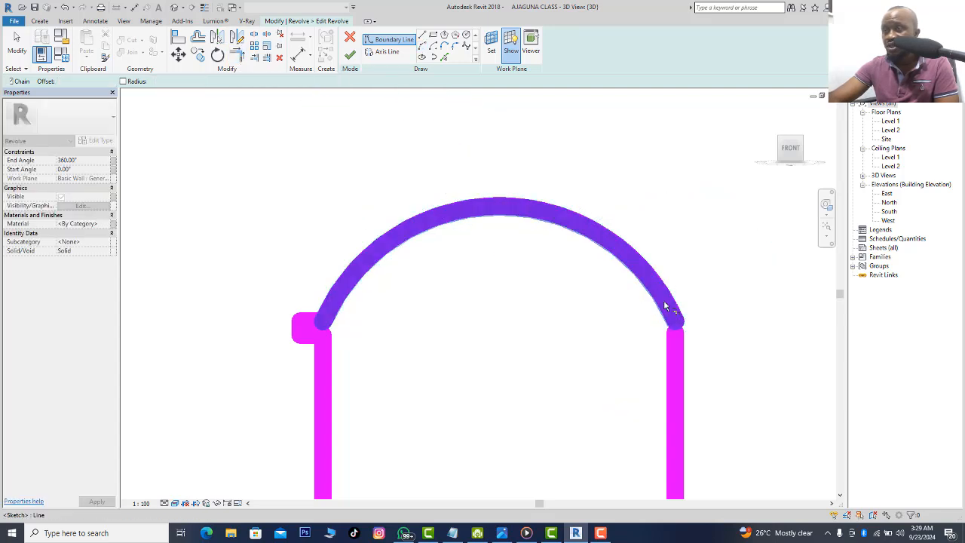
click(676, 351)
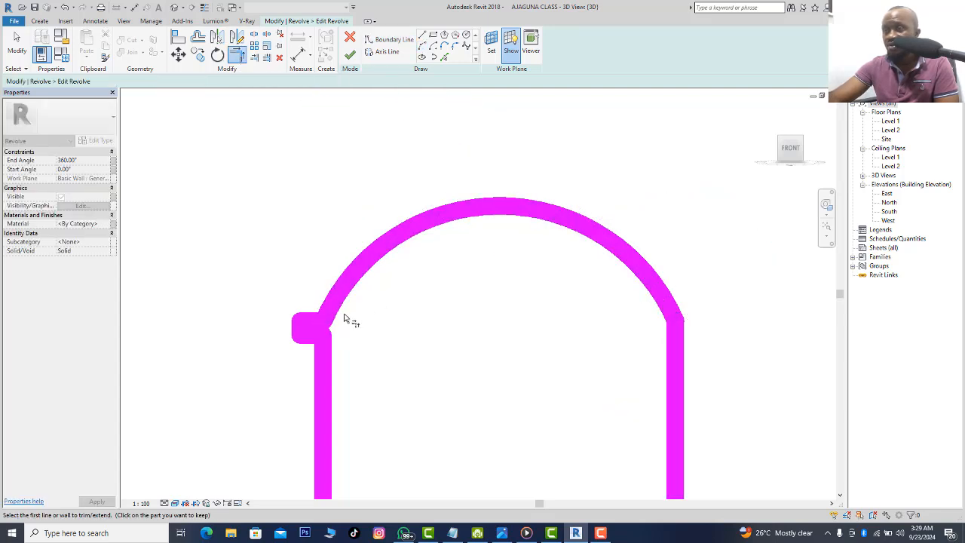
scroll(309, 326, up, 3)
click(310, 324)
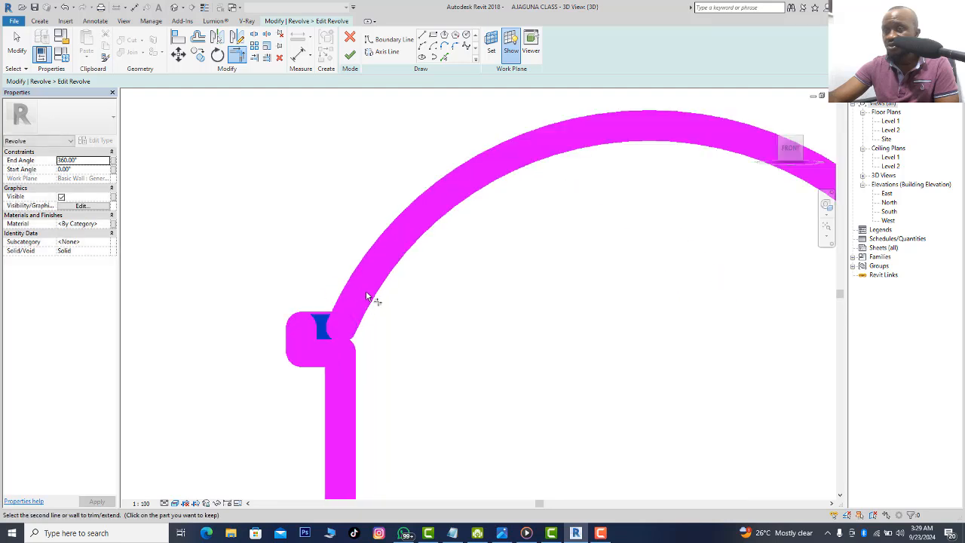
click(366, 292)
scroll(403, 248, down, 8)
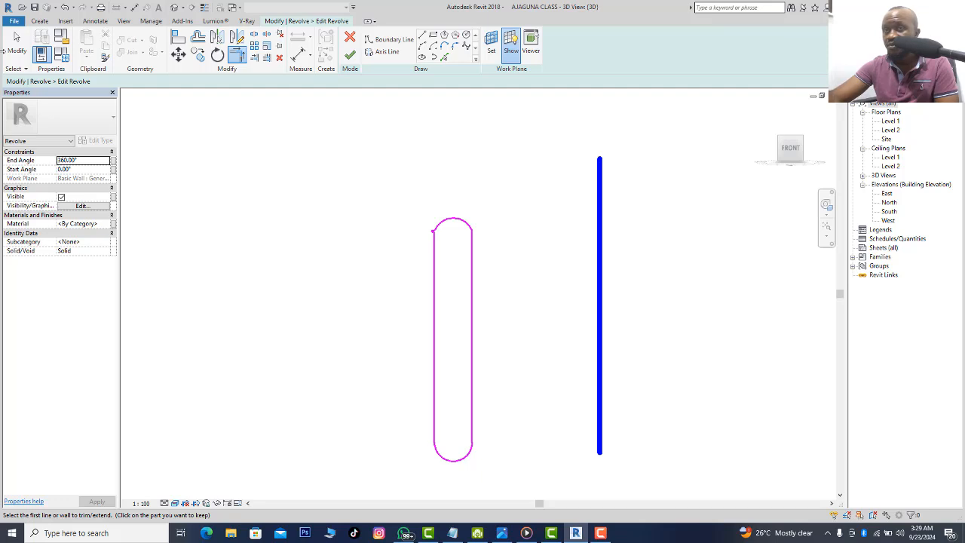
Leave the trim command and examine the corner where the dome arc, flange and side line meet.
click(17, 44)
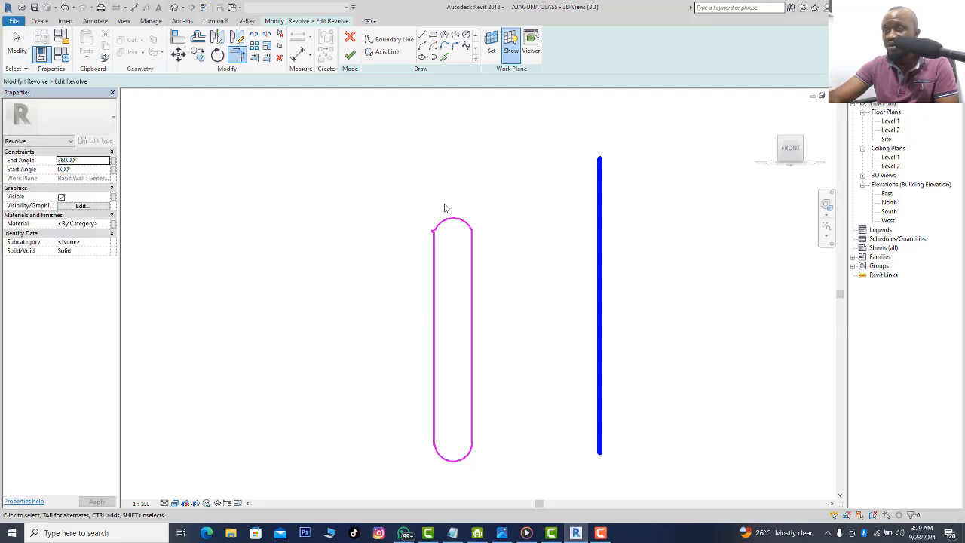
scroll(445, 208, up, 2)
scroll(422, 260, up, 4)
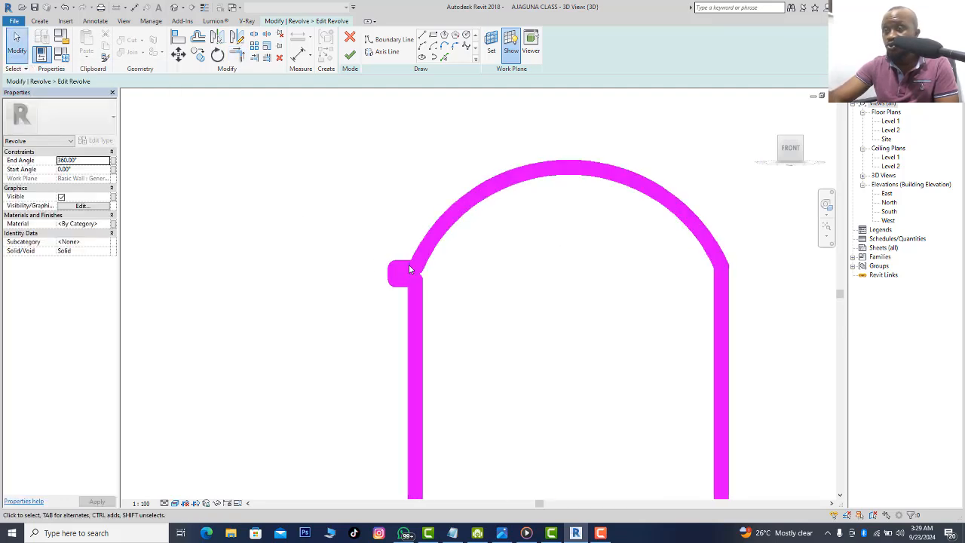
scroll(426, 267, down, 2)
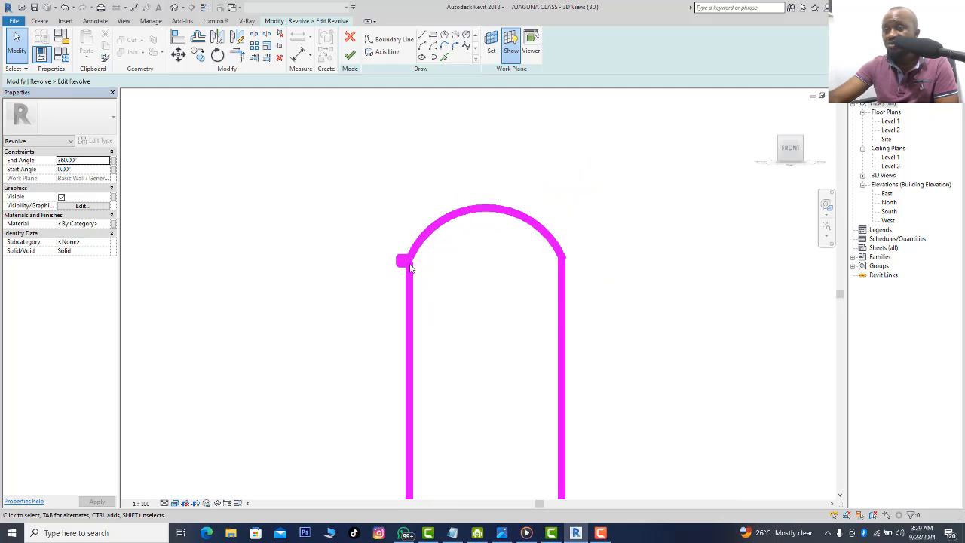
scroll(394, 254, down, 2)
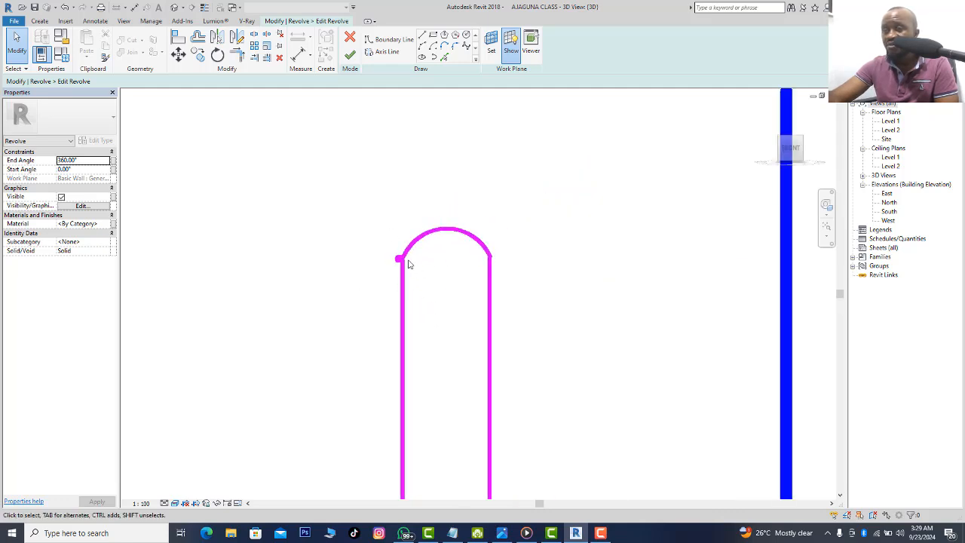
scroll(434, 261, down, 1)
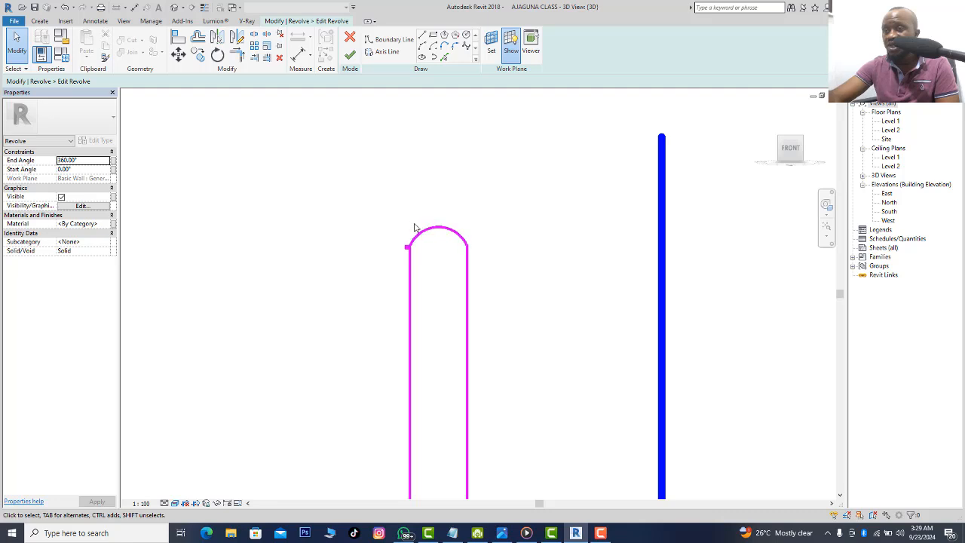
scroll(427, 202, down, 2)
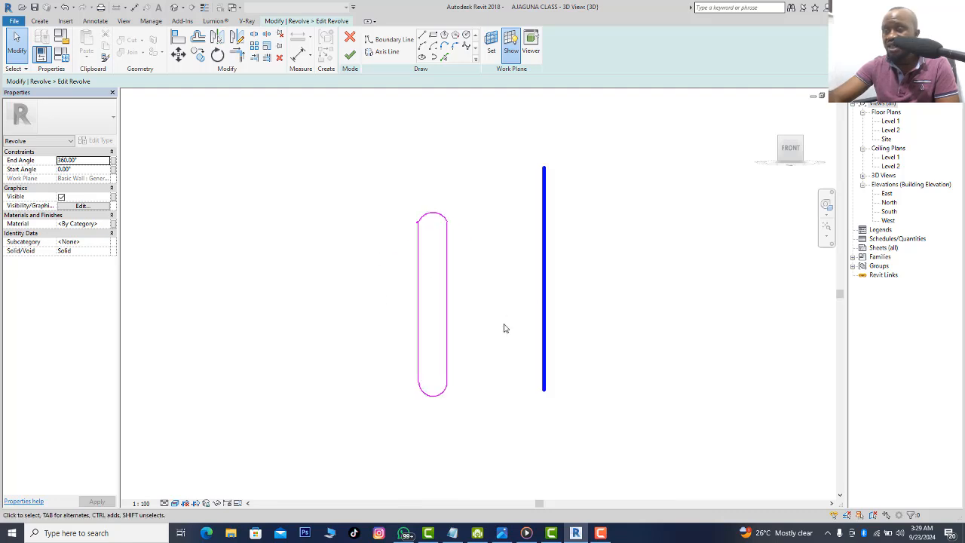
Move the axis of rotation onto the profile's nearest straight side line, 500 mm from the opposite side line.
scroll(444, 385, up, 3)
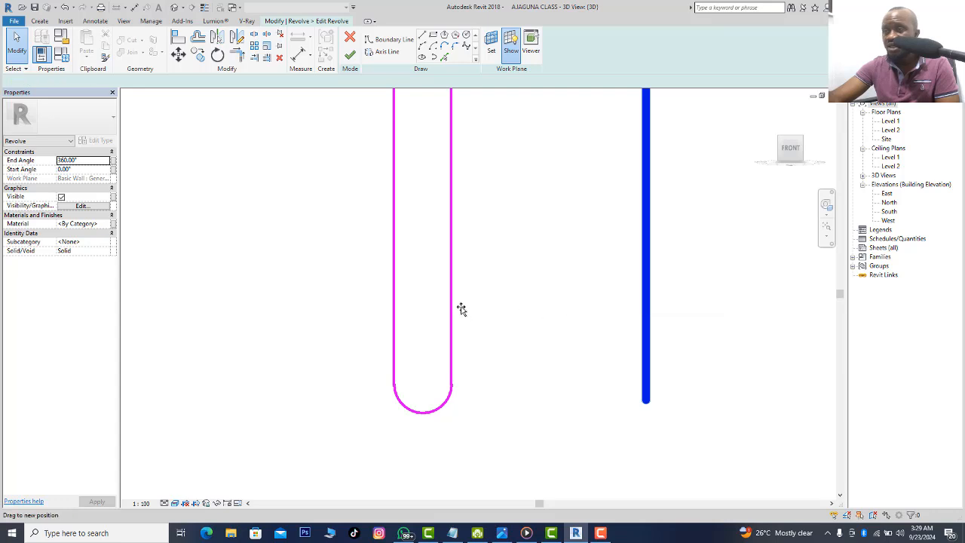
drag(461, 309, 447, 345)
scroll(448, 345, up, 3)
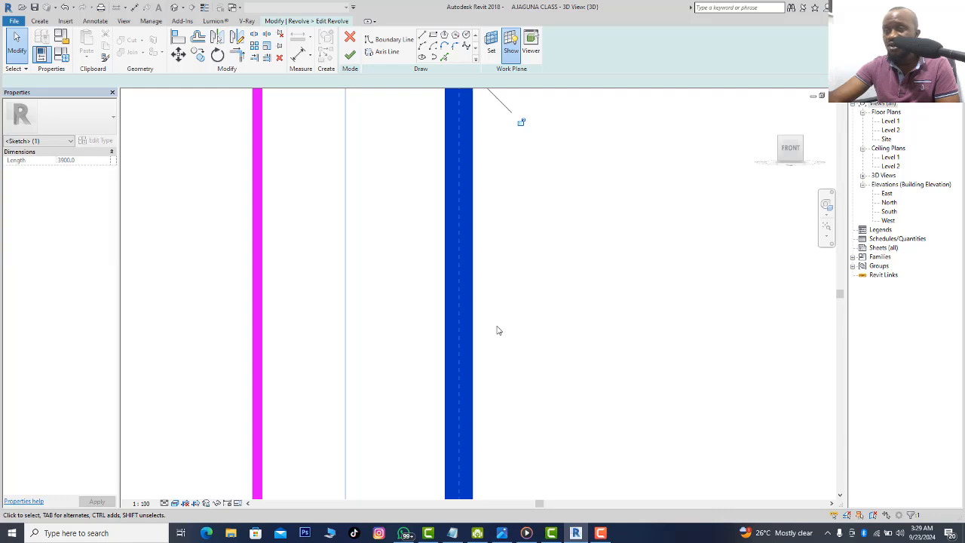
scroll(498, 330, down, 3)
scroll(496, 330, down, 2)
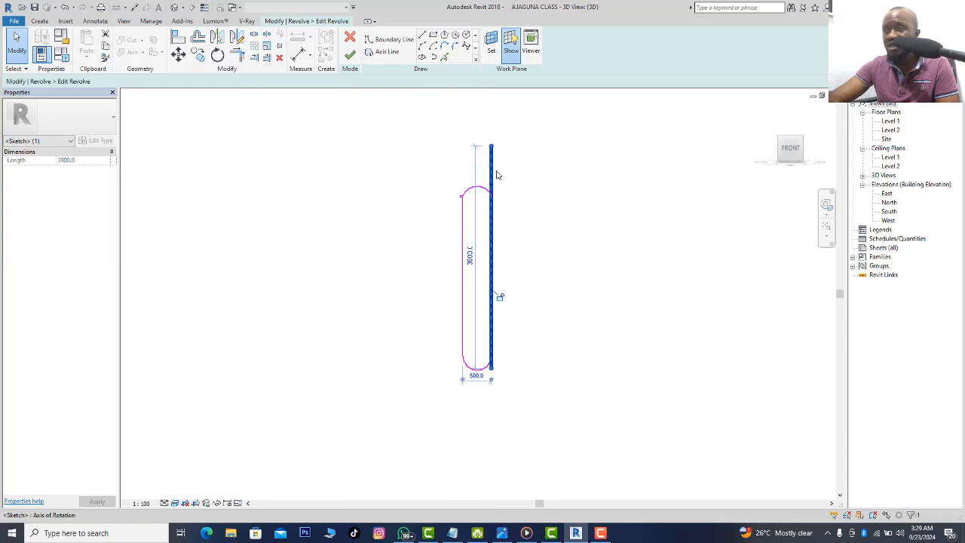
Finish the revolve sketch and deselect the resulting tank.
scroll(496, 217, up, 4)
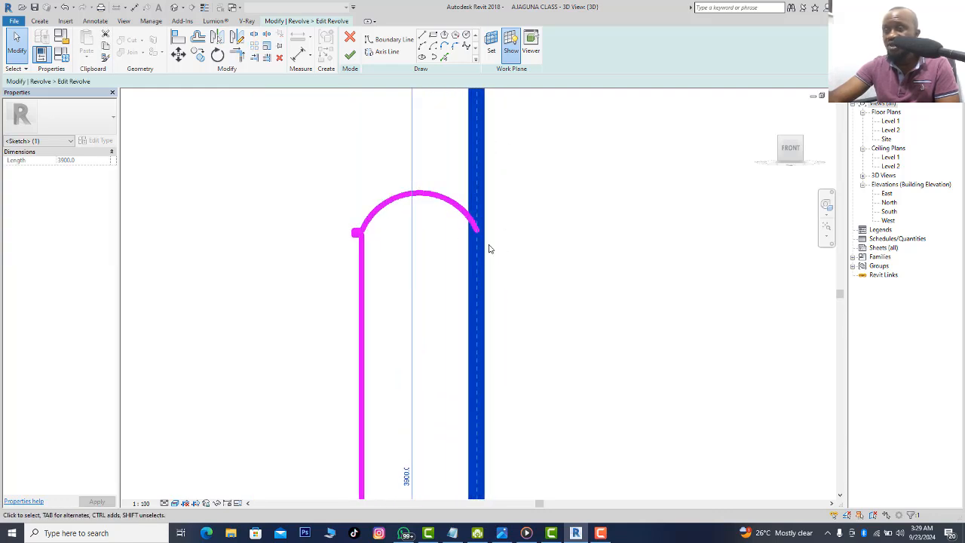
scroll(400, 252, down, 4)
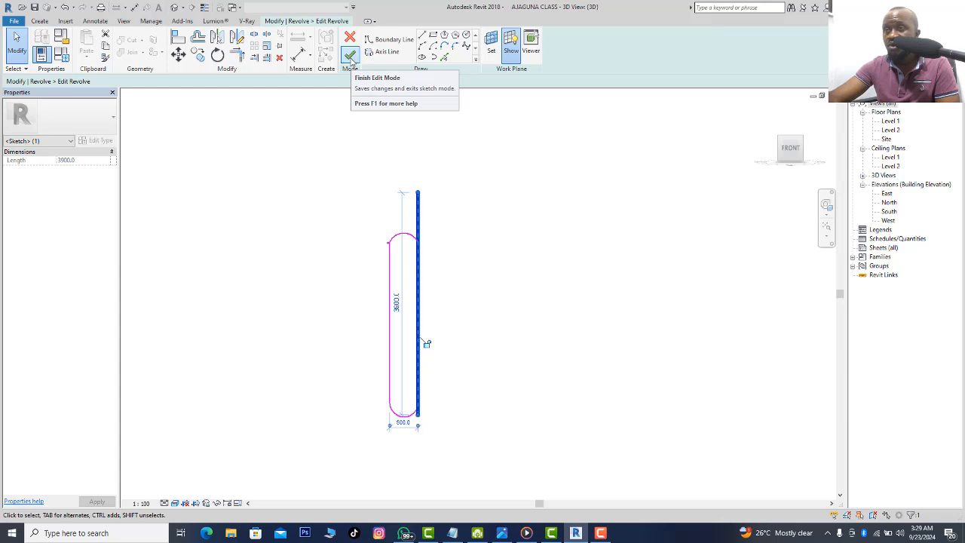
click(351, 57)
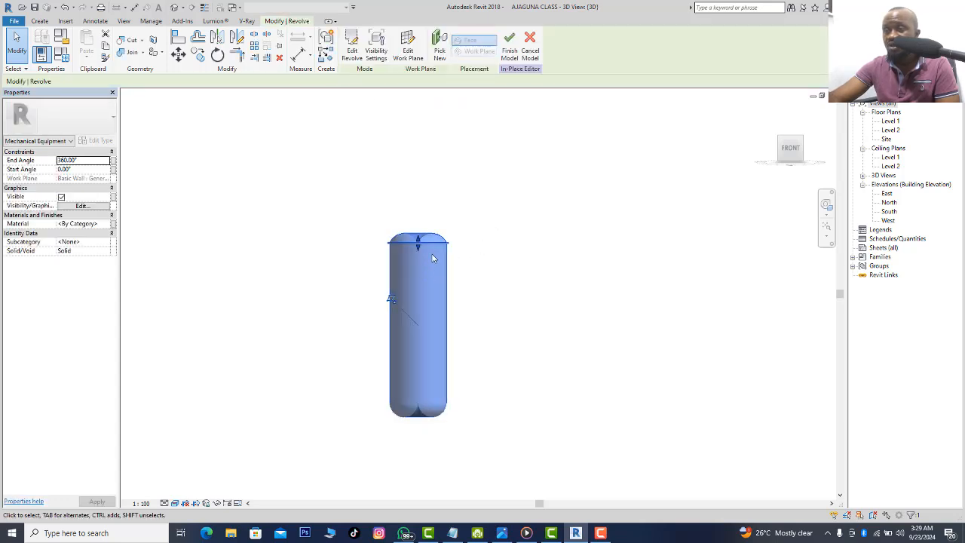
scroll(427, 253, up, 2)
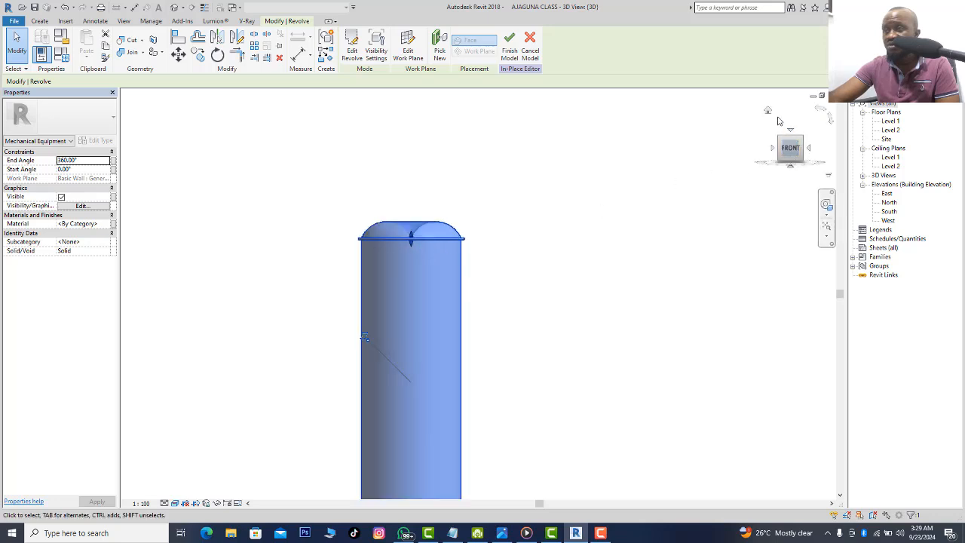
click(706, 162)
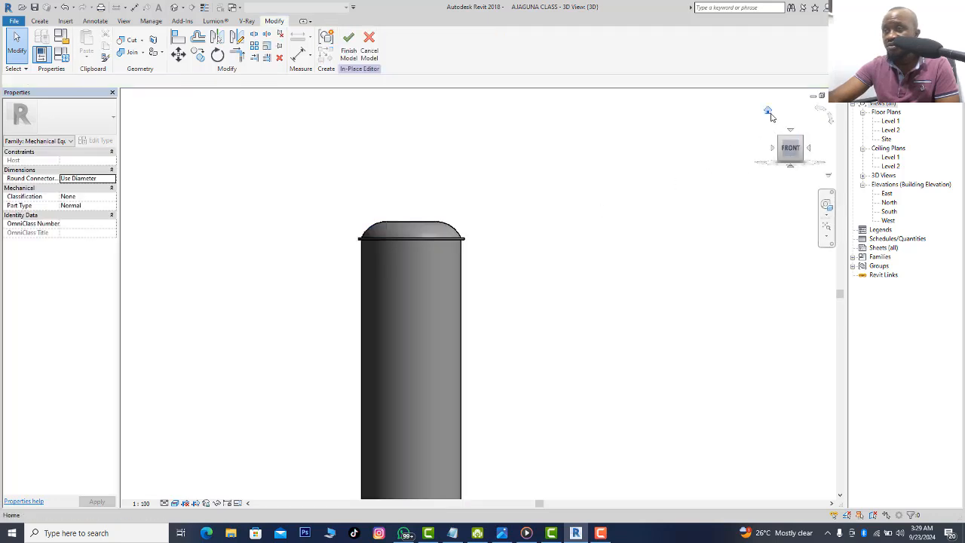
Show the model in the home 3D view and examine the new tank's dome and flange beside the orange tank.
scroll(495, 246, down, 5)
middle_drag(401, 417, 476, 249)
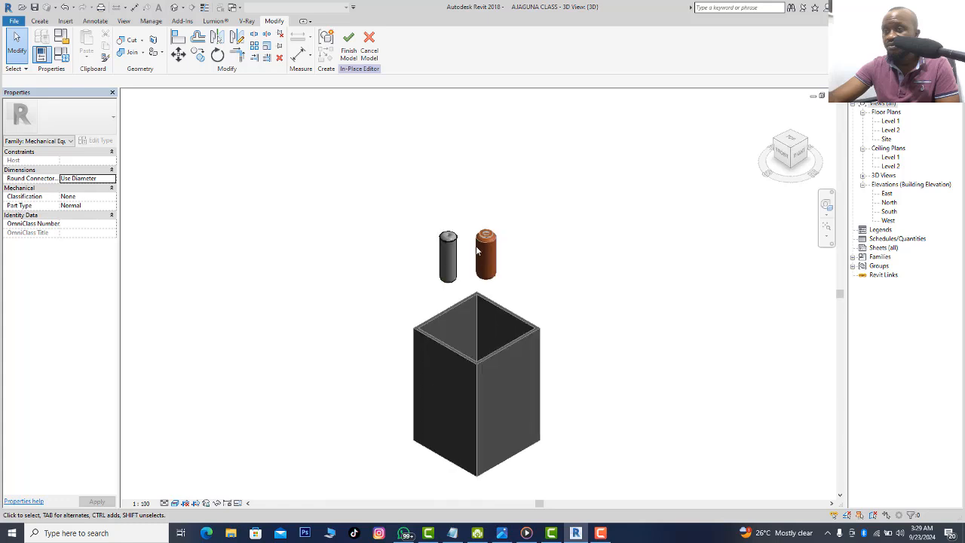
scroll(525, 240, up, 4)
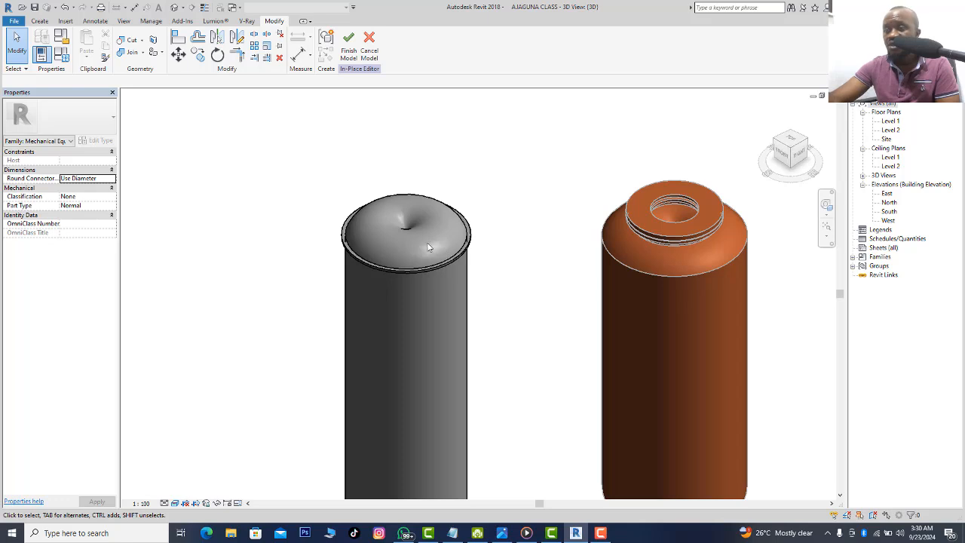
scroll(451, 217, down, 3)
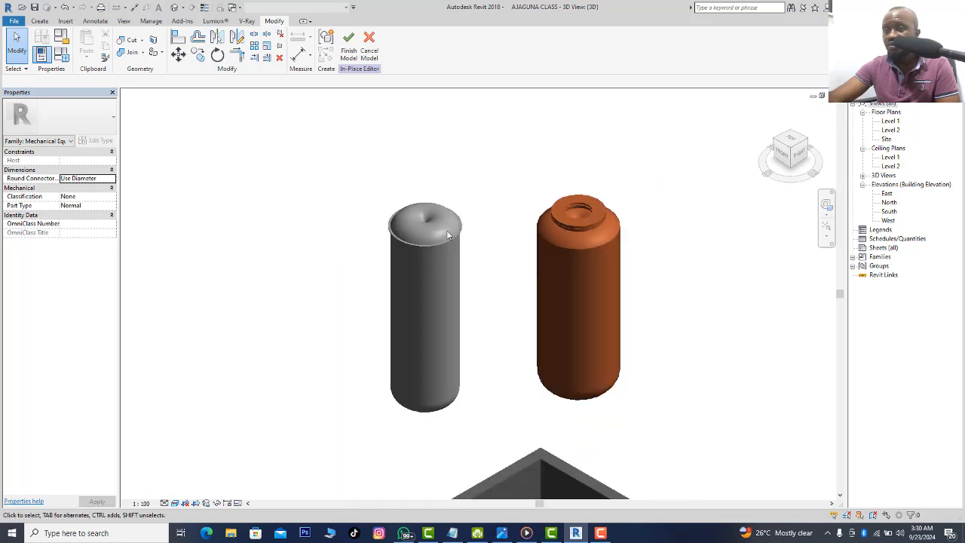
scroll(428, 241, up, 5)
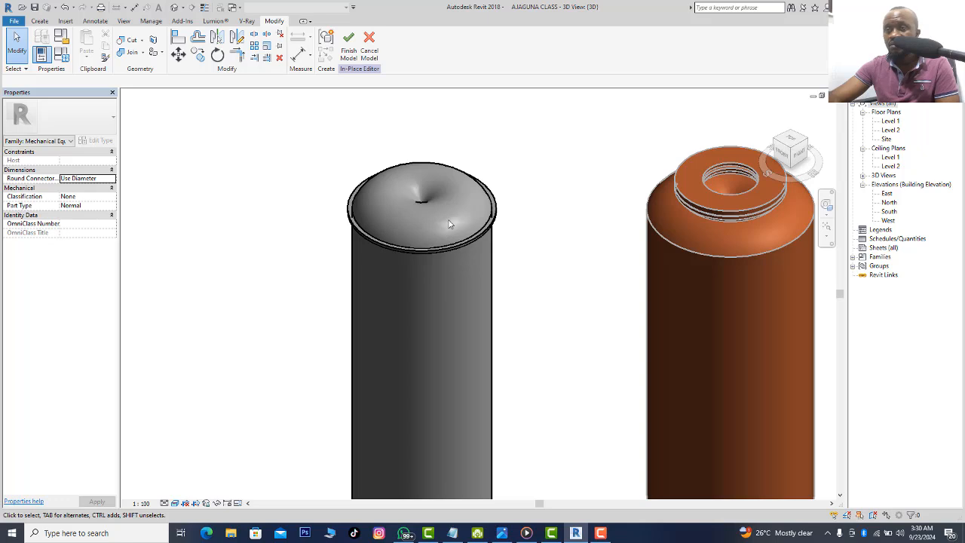
scroll(401, 243, down, 3)
scroll(401, 243, up, 4)
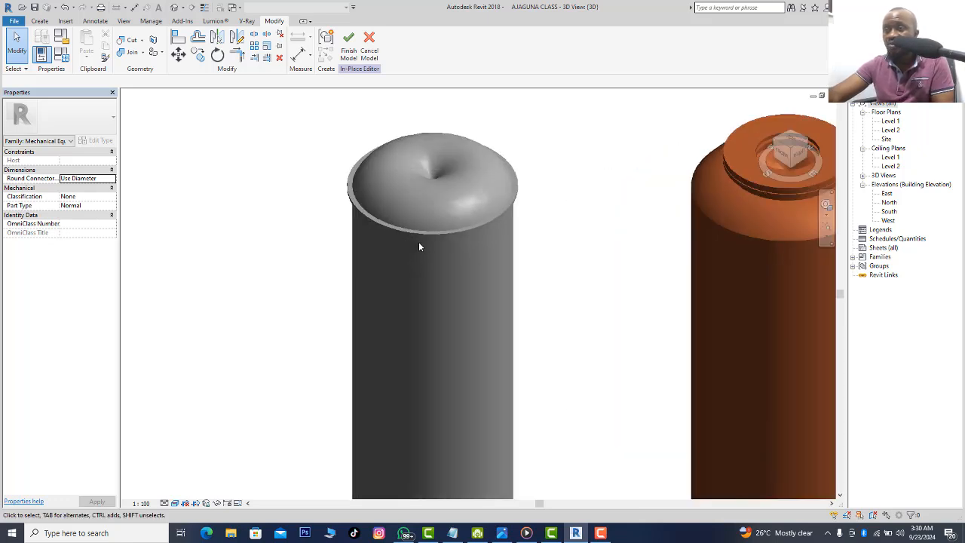
Switch to the WhatsApp photo of the blue pressure tanks, compare their flanges and domes with the model, and return to Revit.
scroll(433, 230, up, 3)
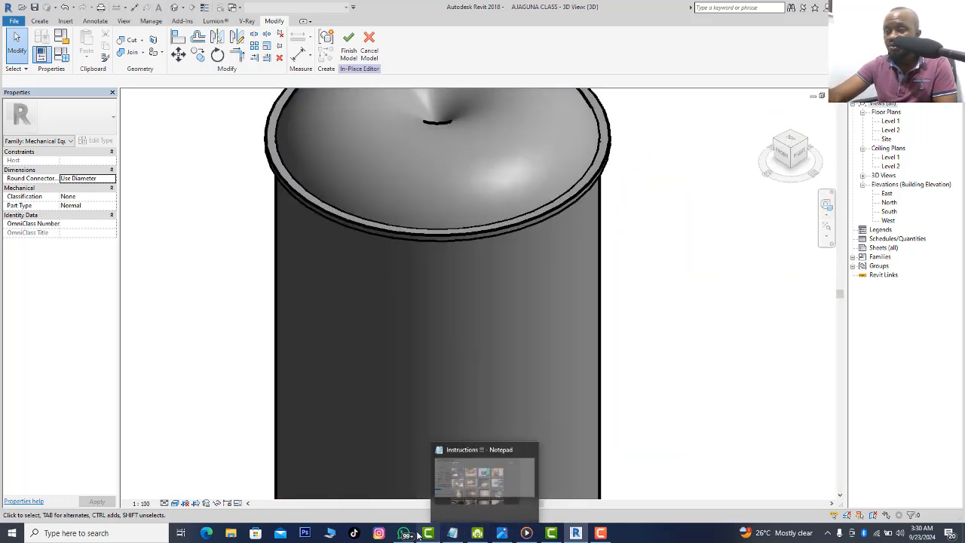
click(407, 535)
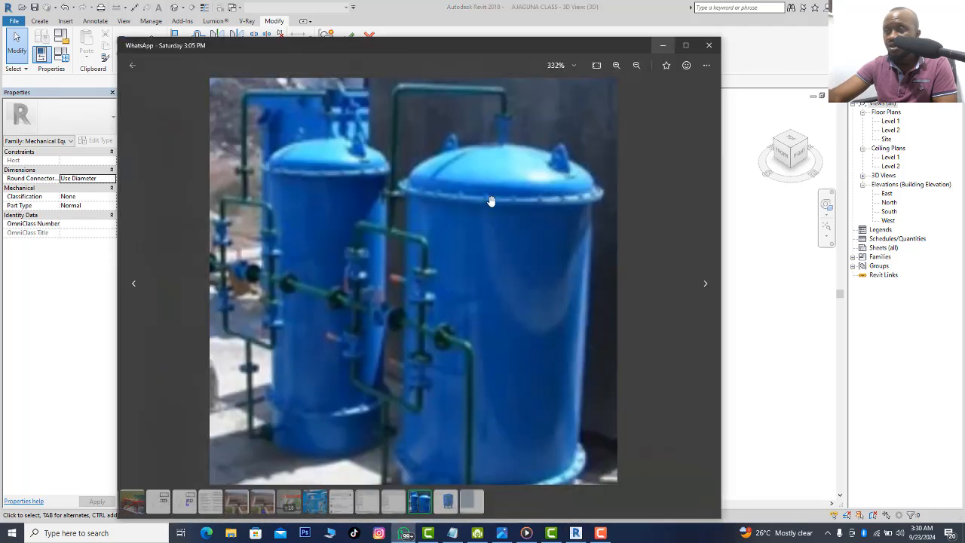
click(663, 46)
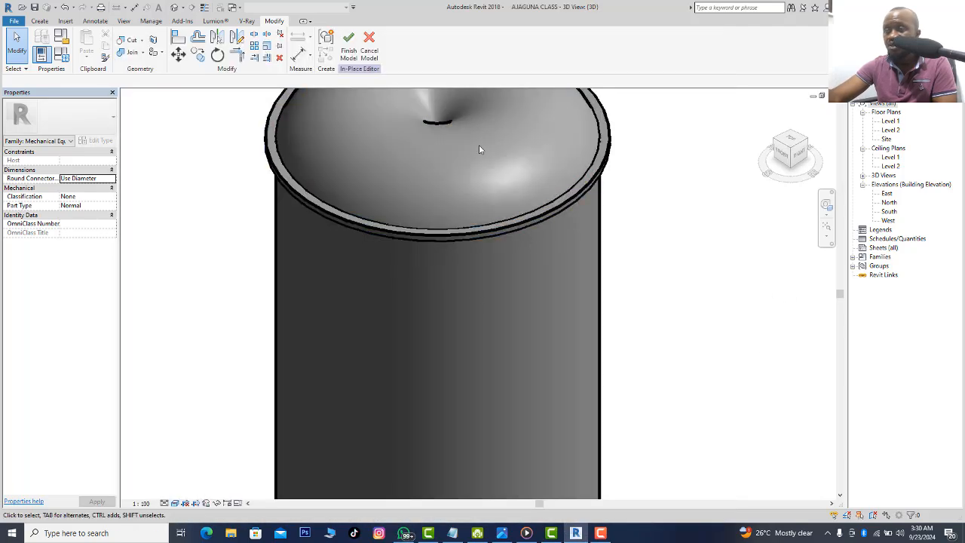
scroll(369, 212, down, 3)
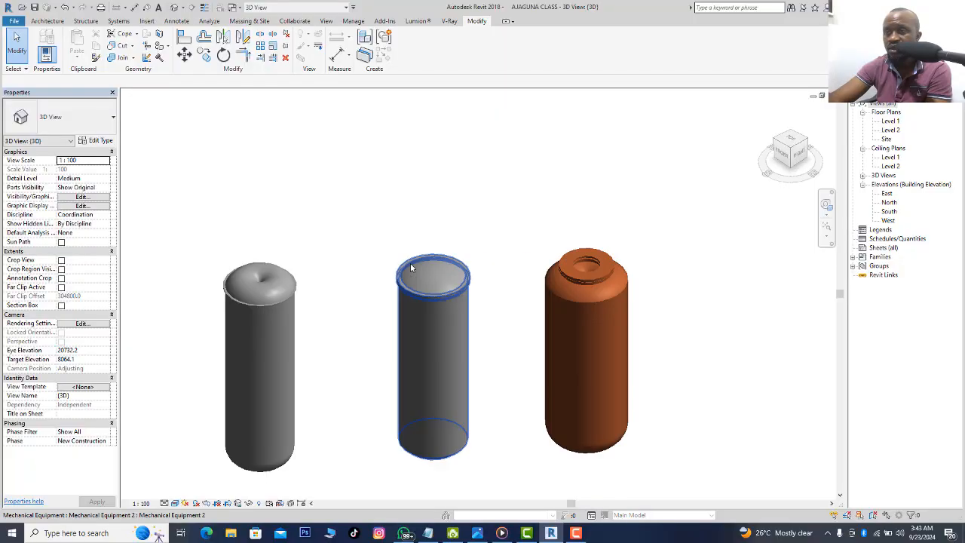
Examine the dome and thick flange of the middle grey tank, selecting it for inspection and clearing the selection.
scroll(425, 312, up, 5)
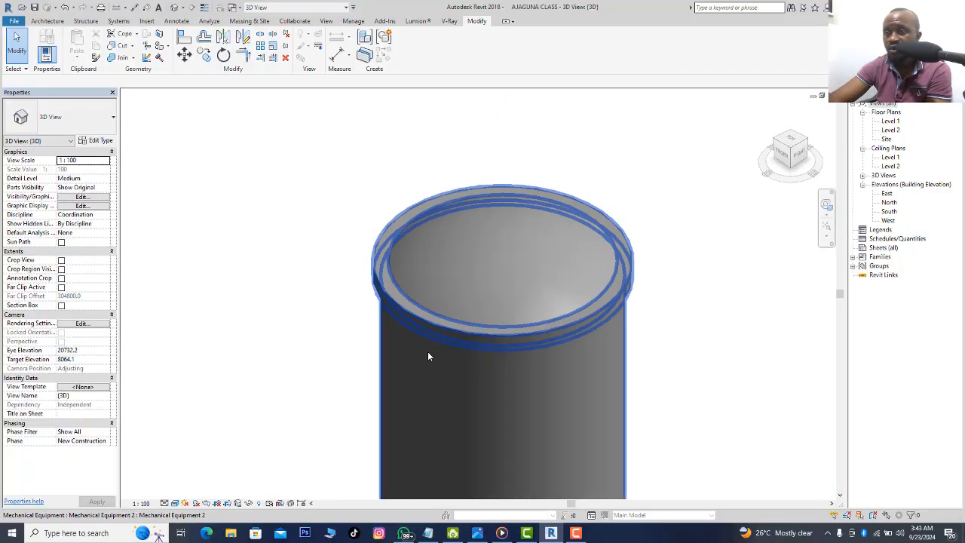
click(544, 328)
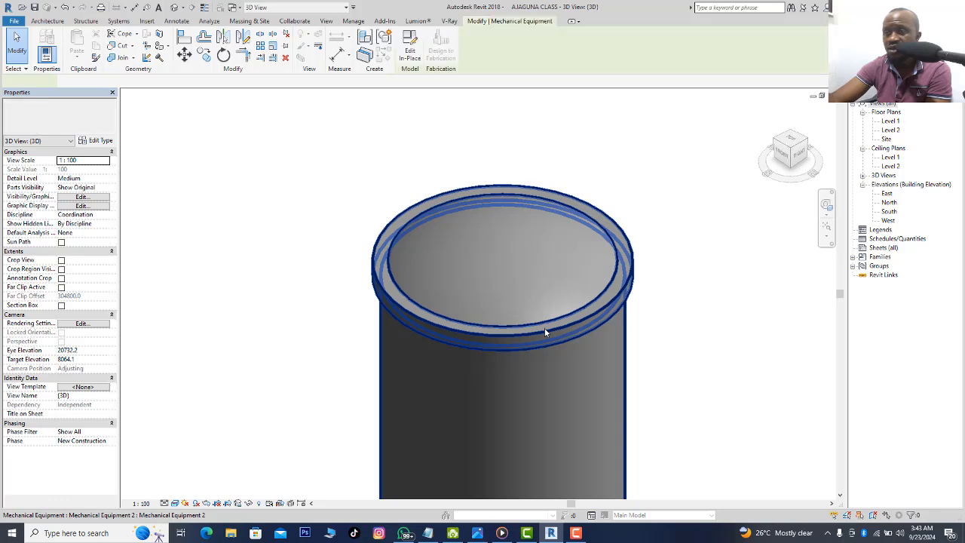
scroll(730, 252, down, 2)
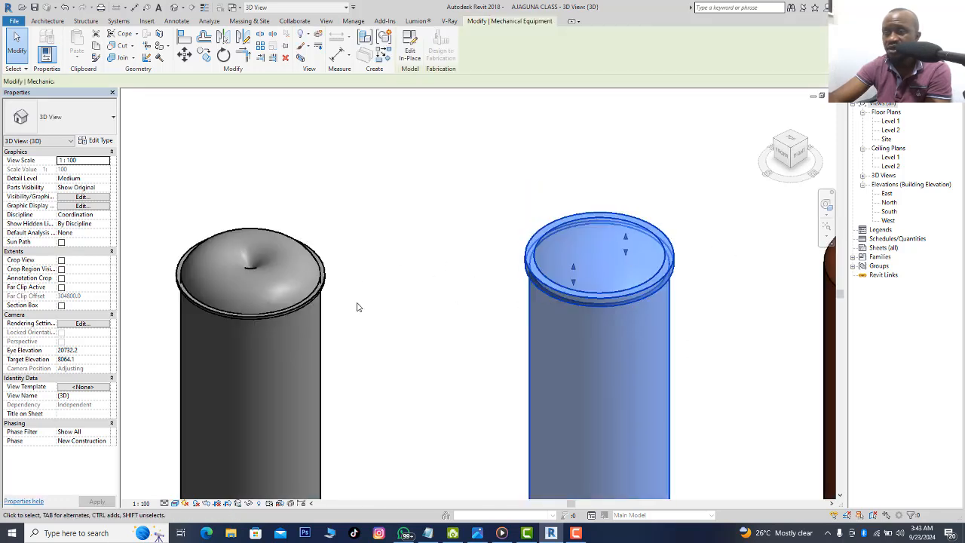
key(Escape)
Examine the dimpled dome of the other grey tank, select the ring piece on its flange, and clear the selection.
scroll(241, 309, up, 2)
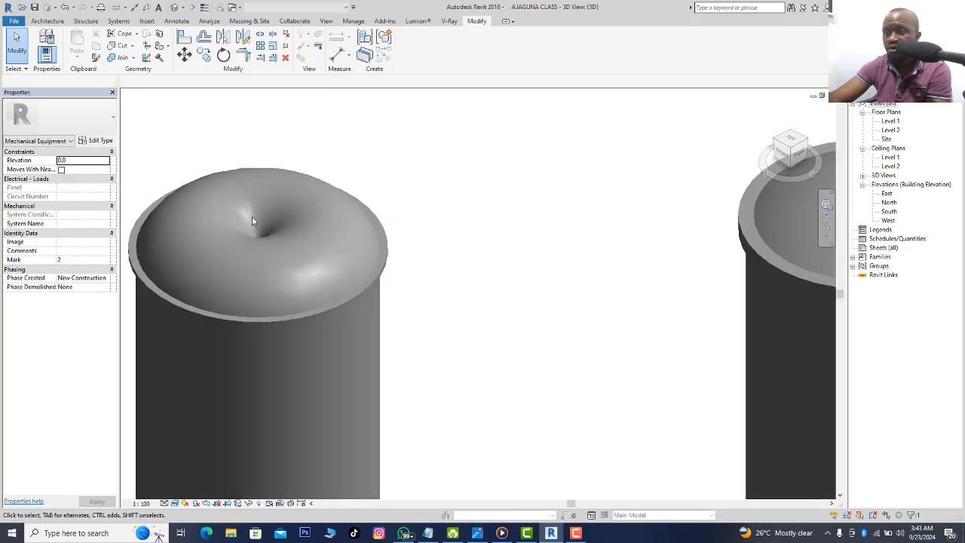
scroll(295, 255, down, 2)
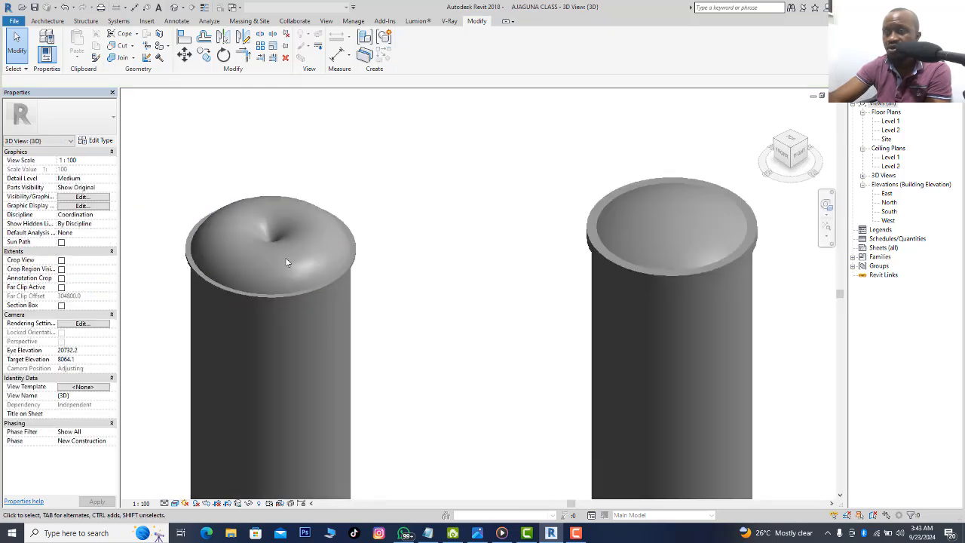
click(246, 292)
scroll(246, 292, up, 2)
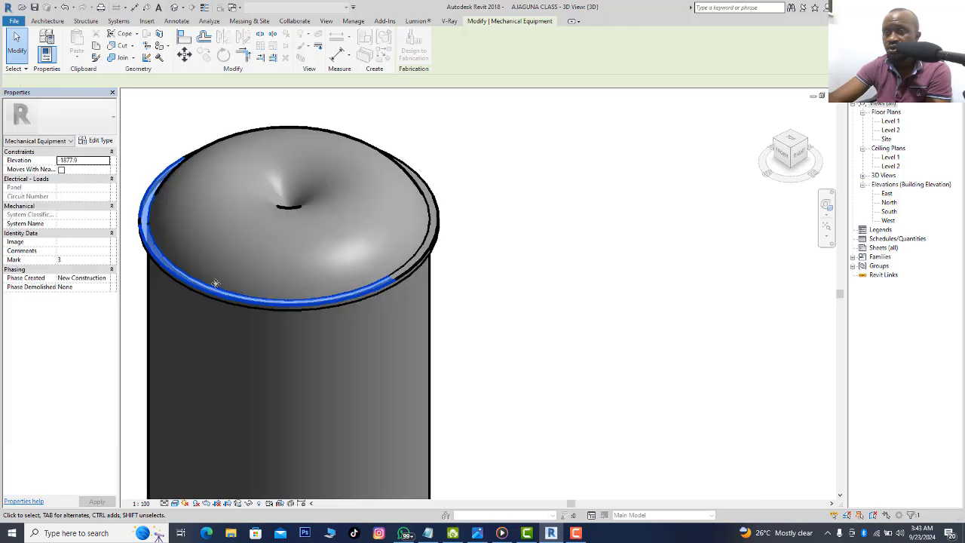
scroll(355, 271, down, 1)
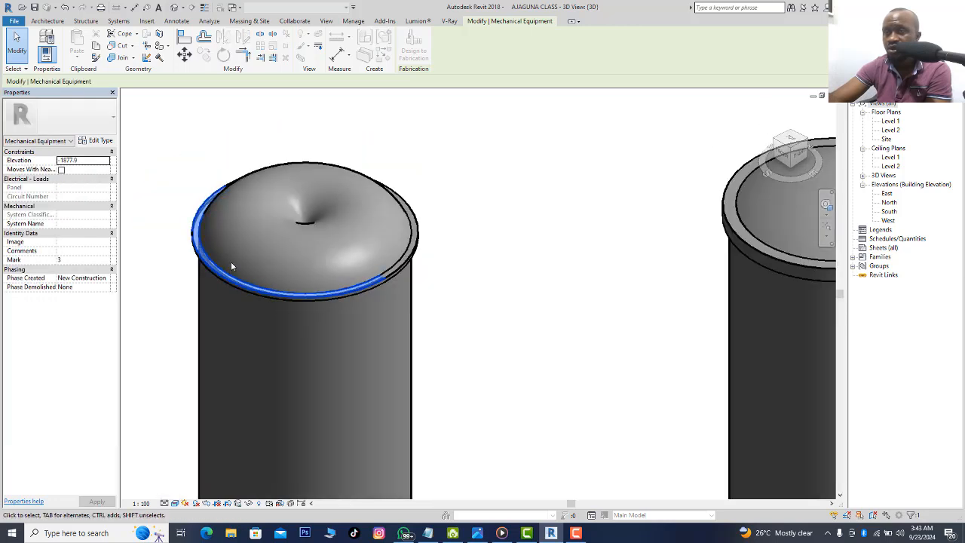
key(Escape)
scroll(294, 227, down, 2)
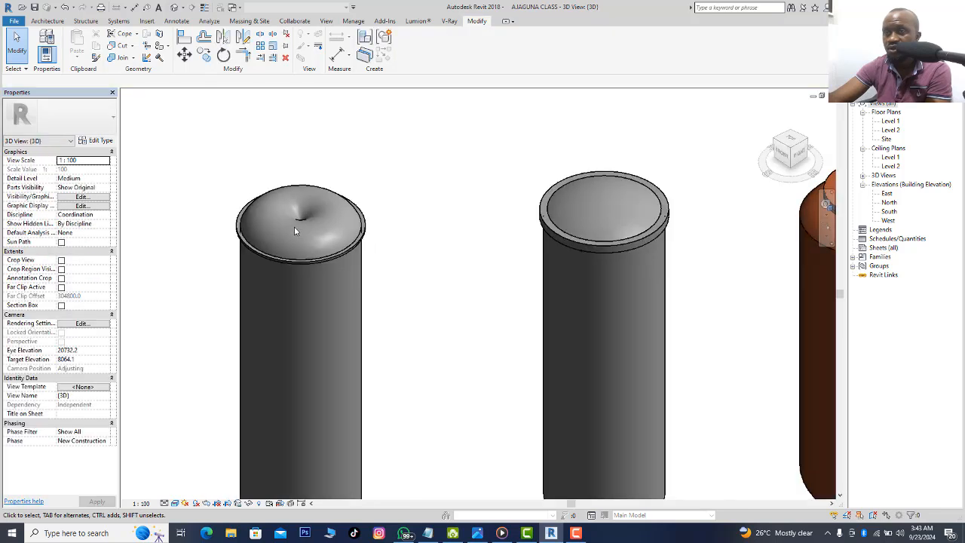
Compare the dimpled tank with the smooth-domed tank, returning to the home 3D view to see all three tanks.
scroll(294, 226, up, 2)
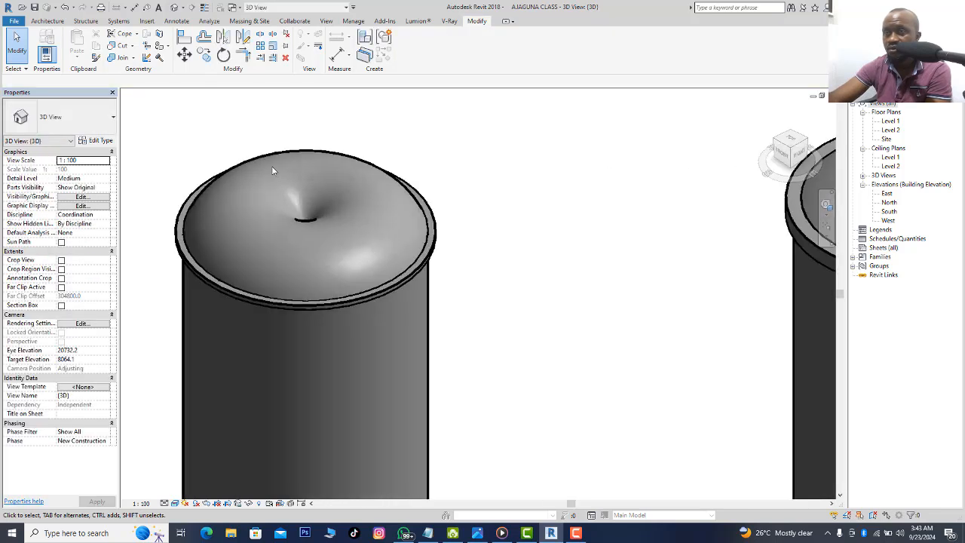
scroll(360, 168, down, 2)
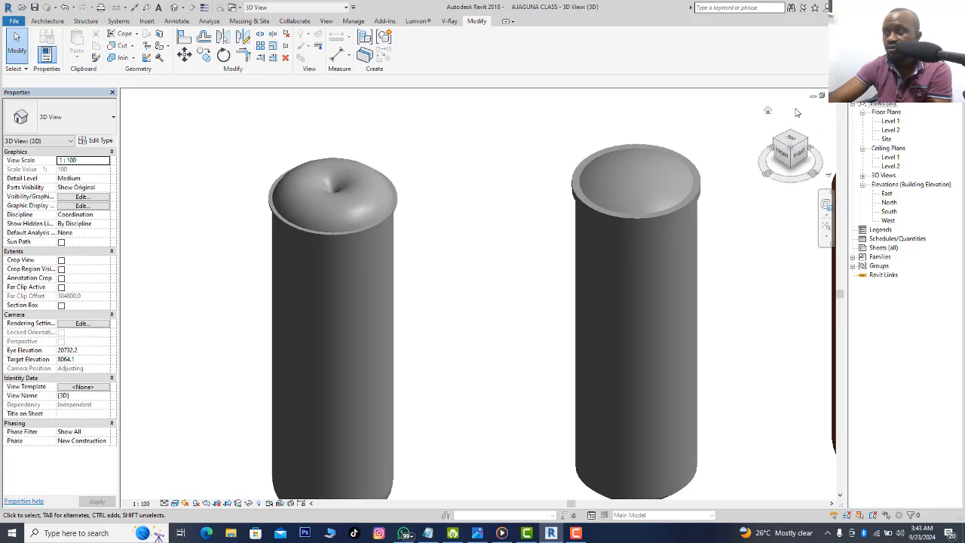
click(768, 111)
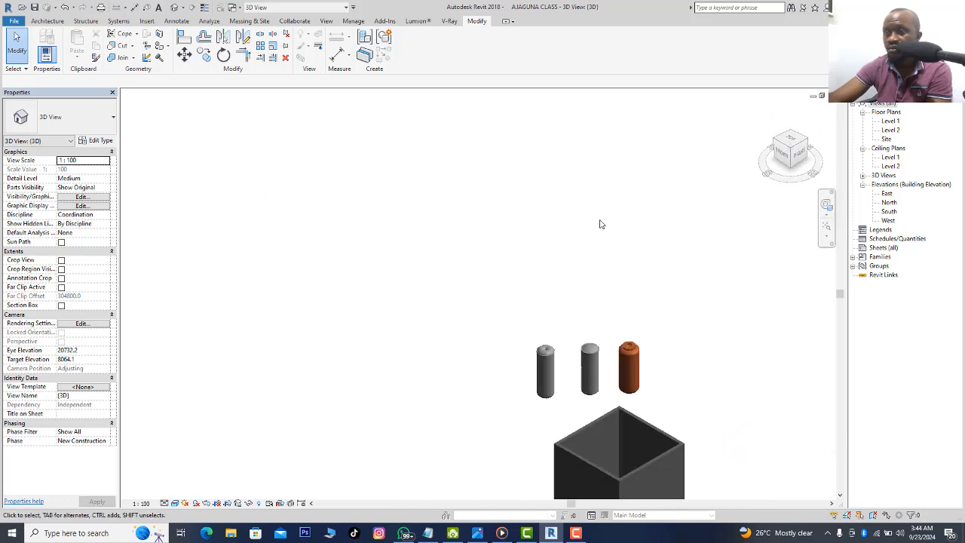
scroll(400, 247, up, 5)
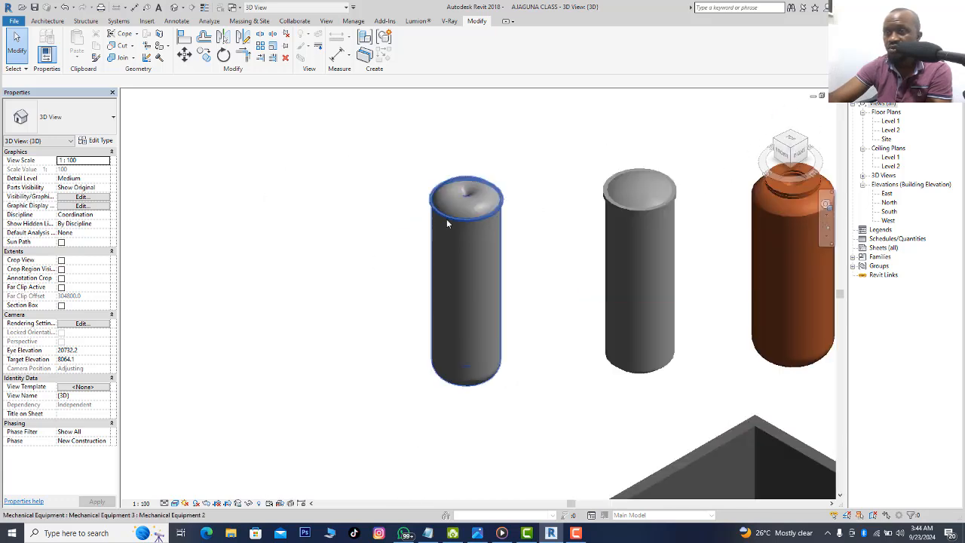
Select the dimpled grey tank and show it from the front next to the smooth-domed tank.
click(509, 217)
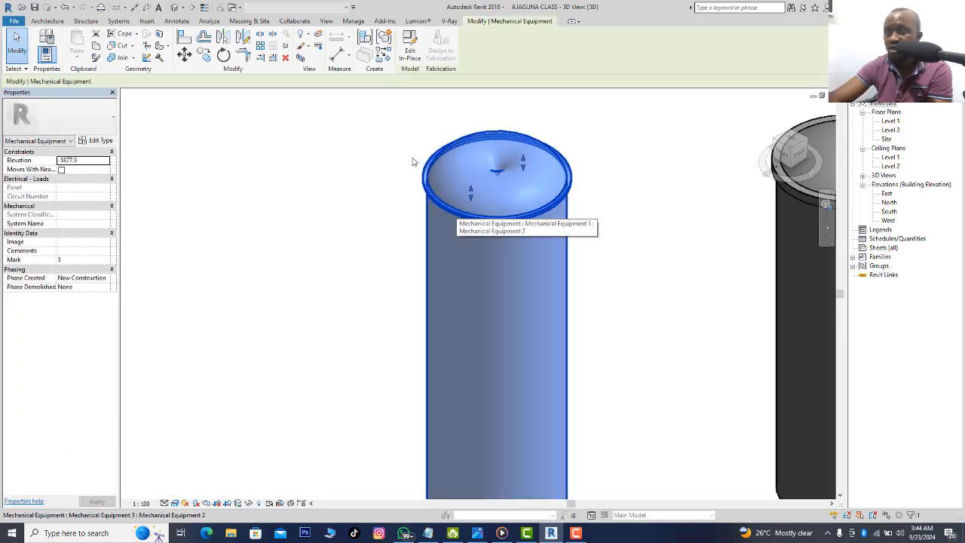
scroll(364, 277, down, 3)
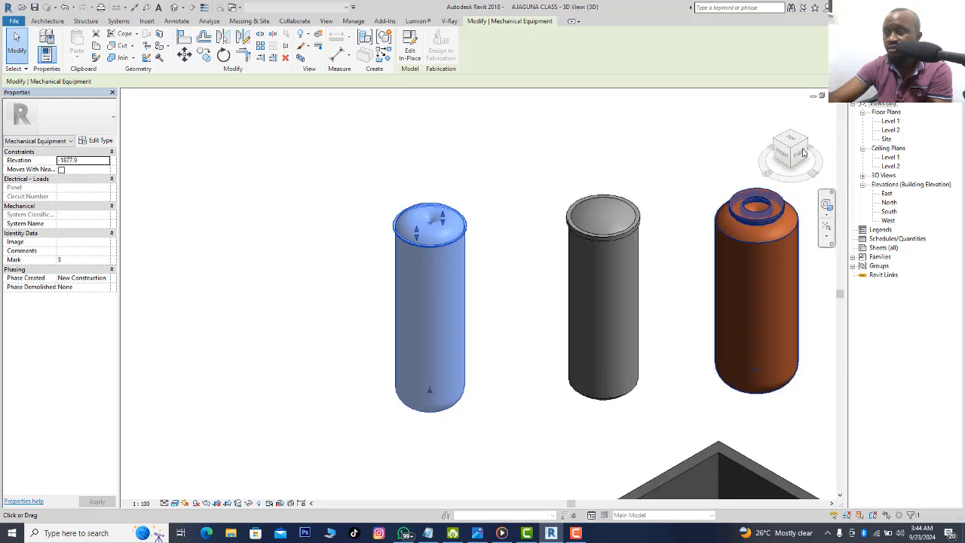
click(755, 186)
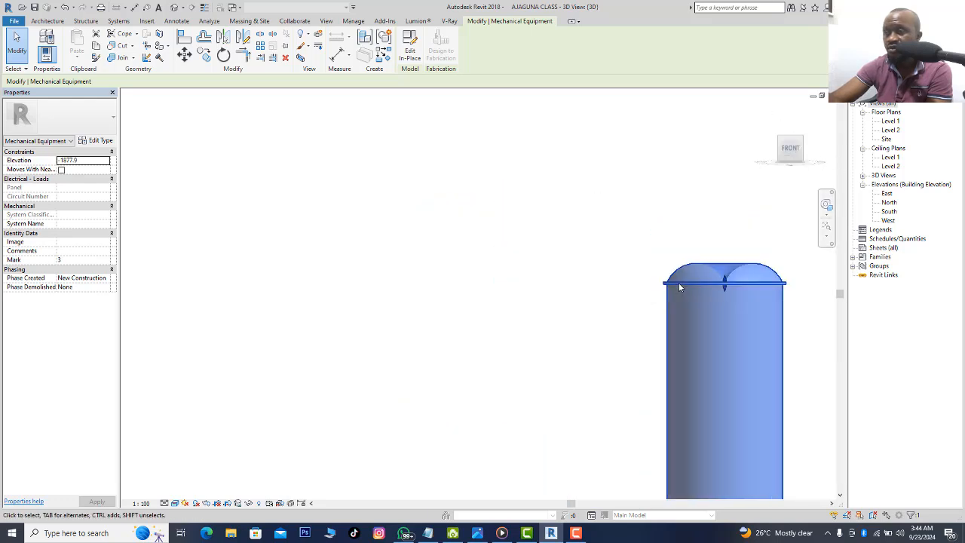
scroll(549, 275, down, 6)
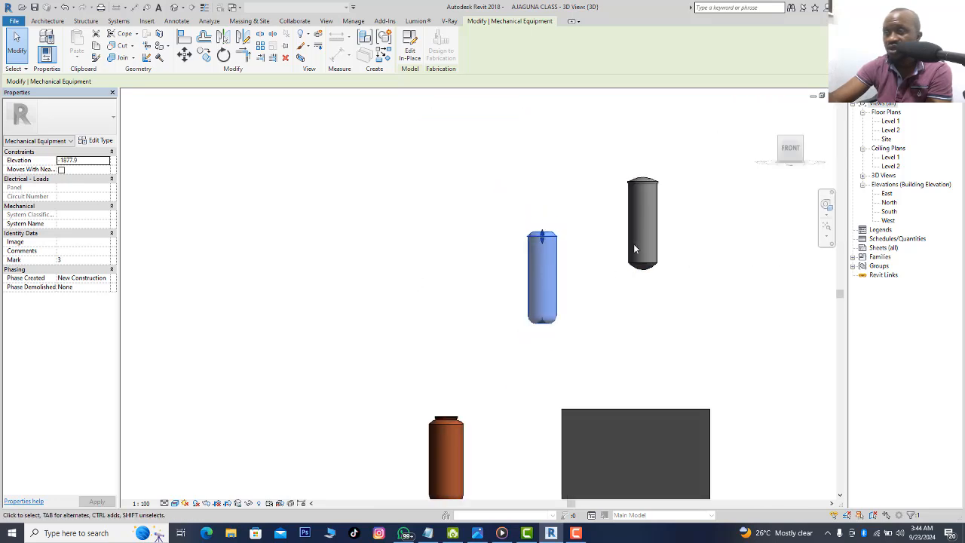
scroll(633, 243, up, 2)
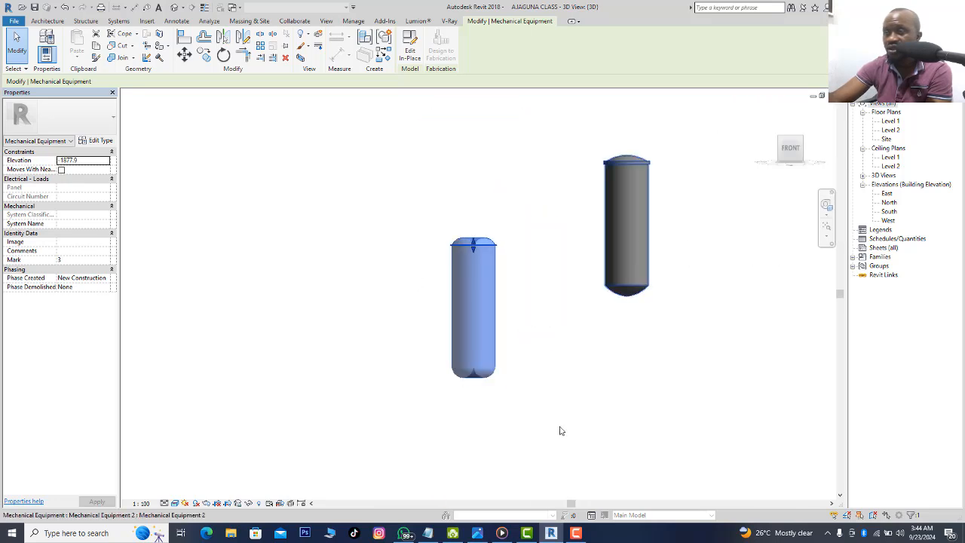
Switch to WhatsApp, view the twin blue tanks and the Pure Aqua tank photo for their dome shapes, and return to Revit.
click(404, 533)
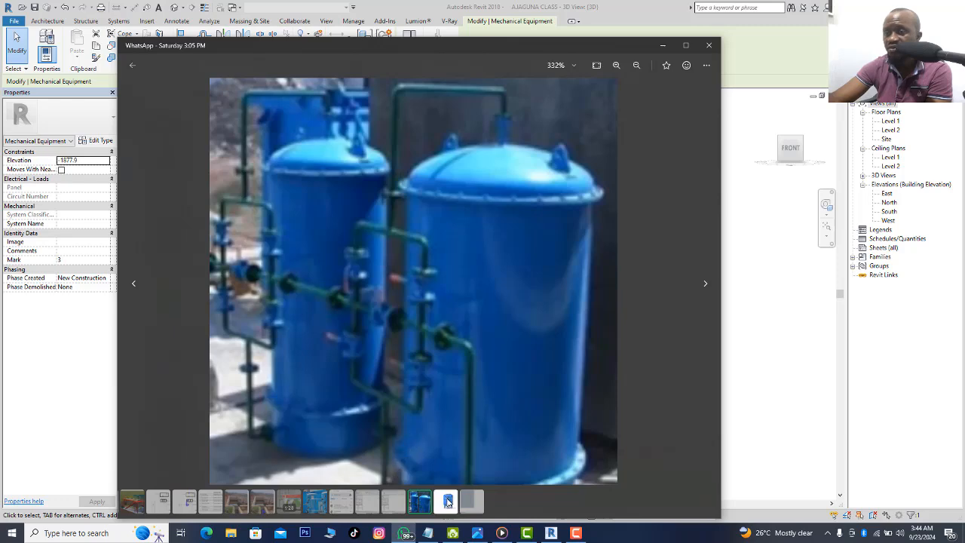
click(447, 501)
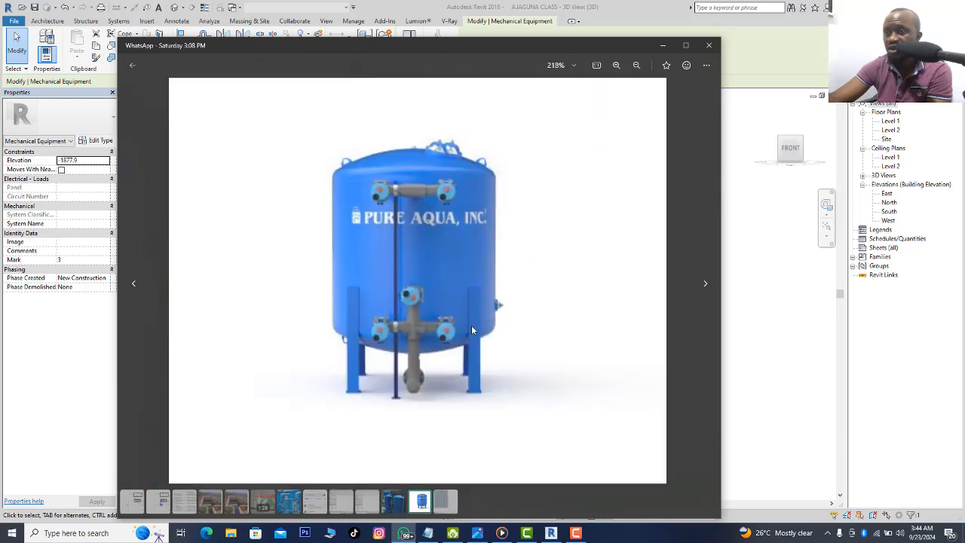
click(748, 364)
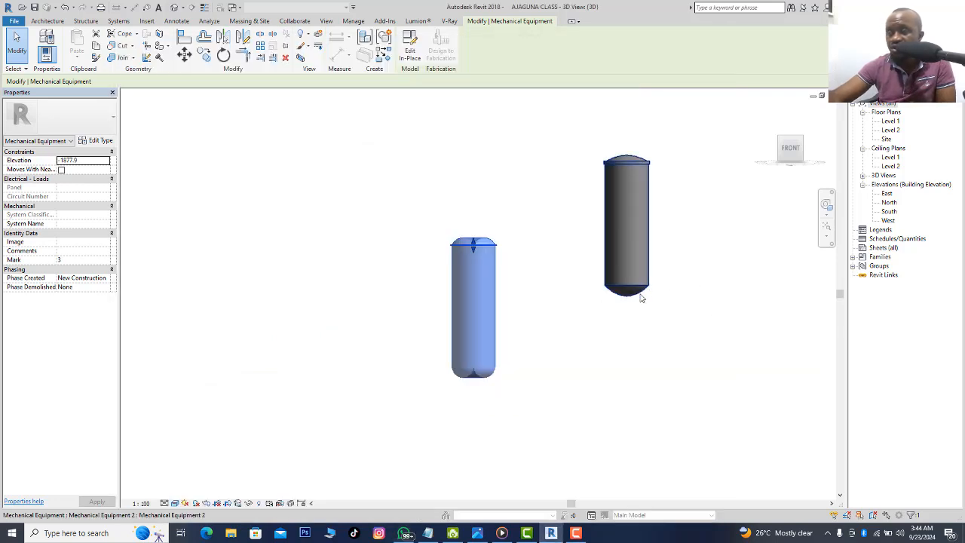
Start in-place editing of the dimpled tank, recheck both reference photos in WhatsApp, and return to Revit.
click(409, 56)
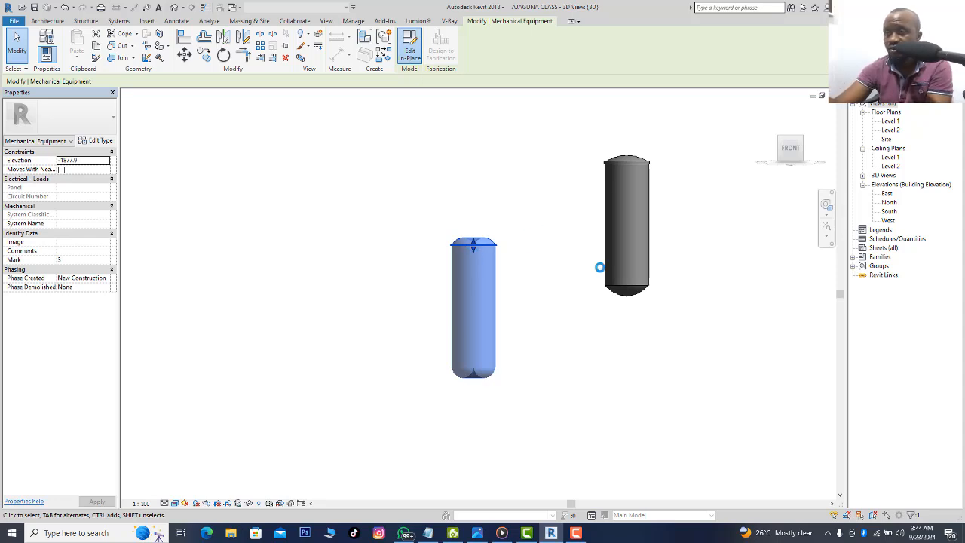
mouse_move(405, 535)
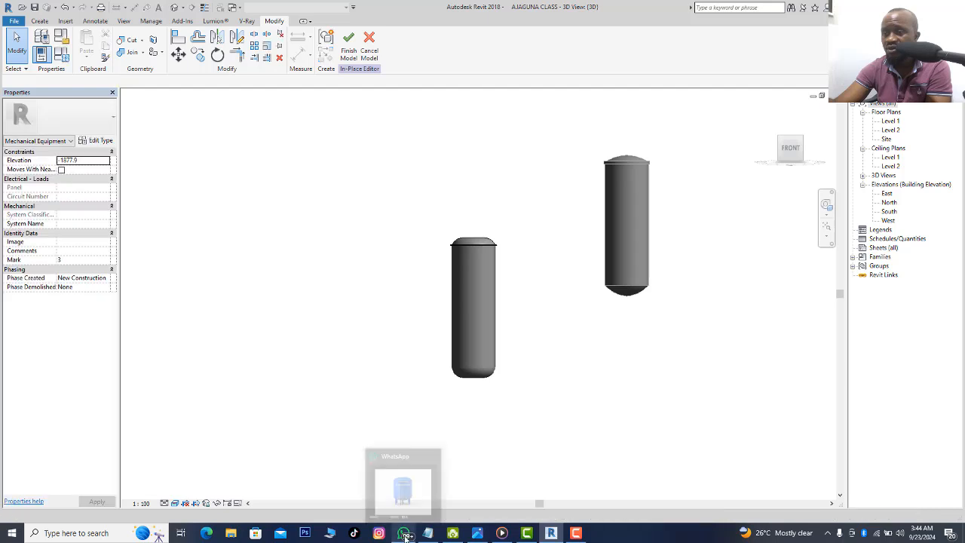
click(402, 490)
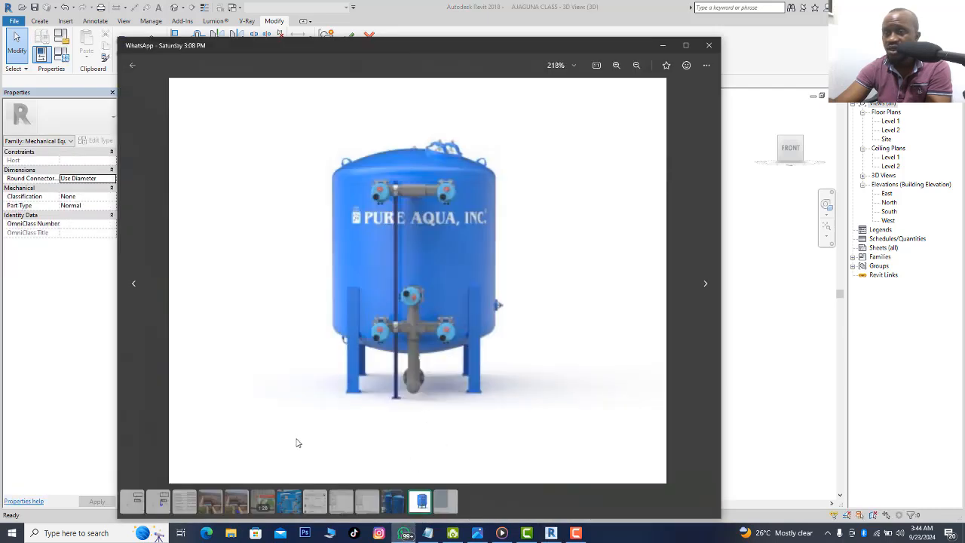
click(397, 503)
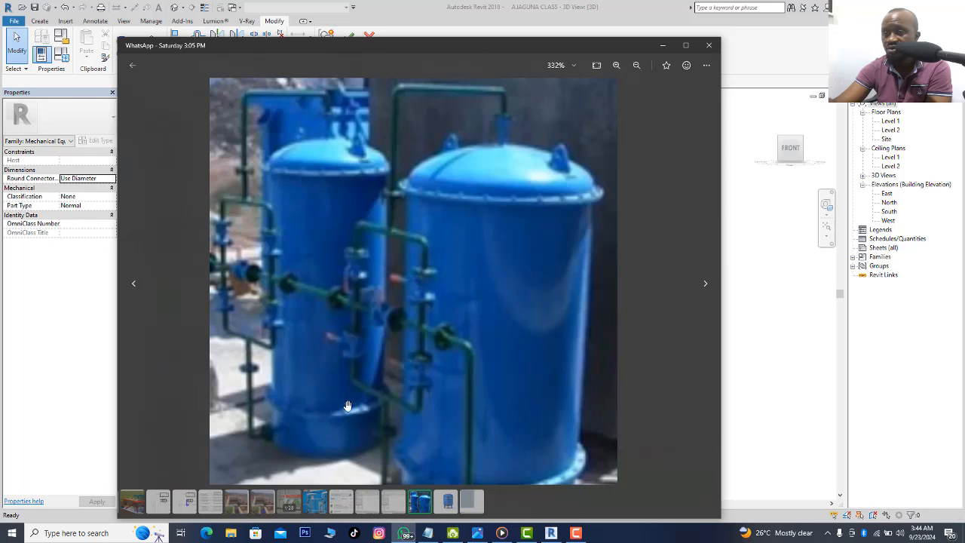
click(752, 283)
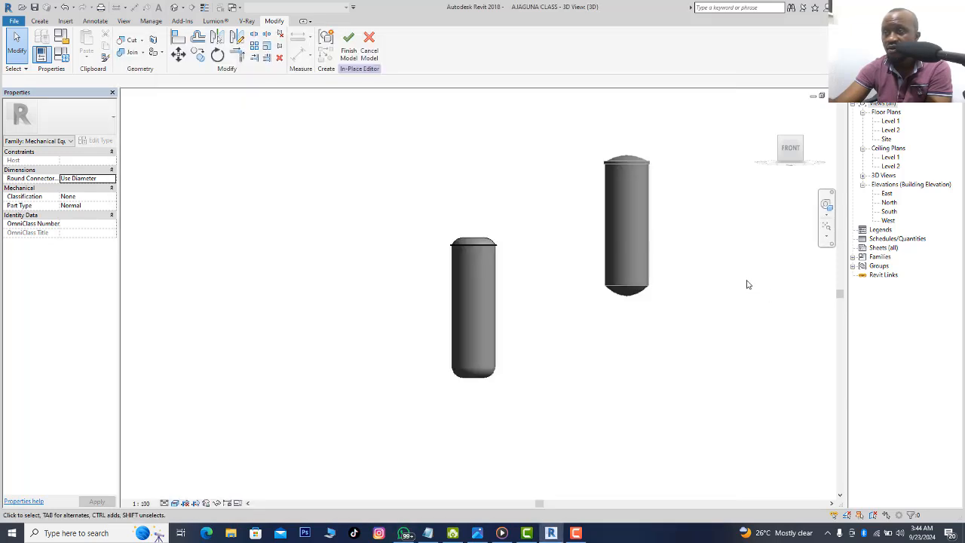
Select the dimpled tank's revolve form and open its sketch for editing.
scroll(656, 146, up, 2)
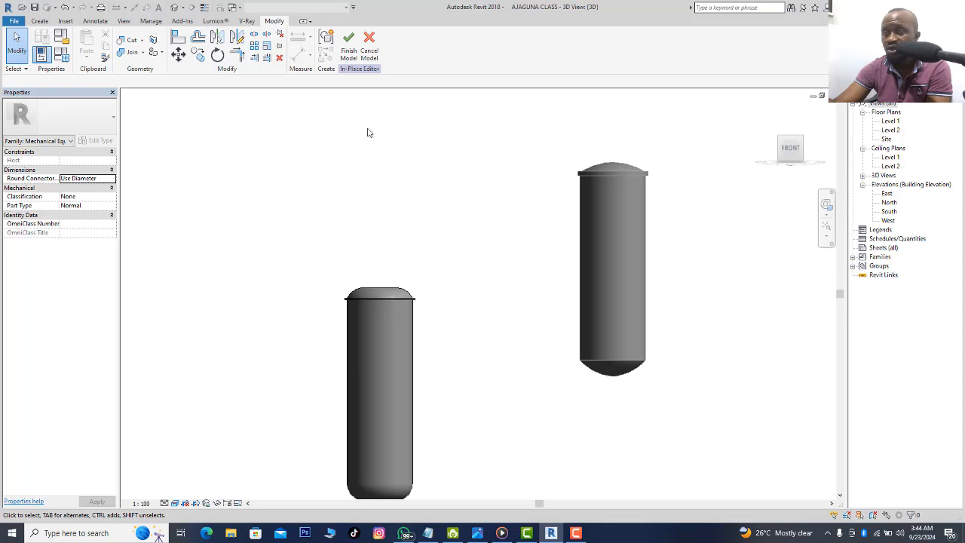
click(370, 298)
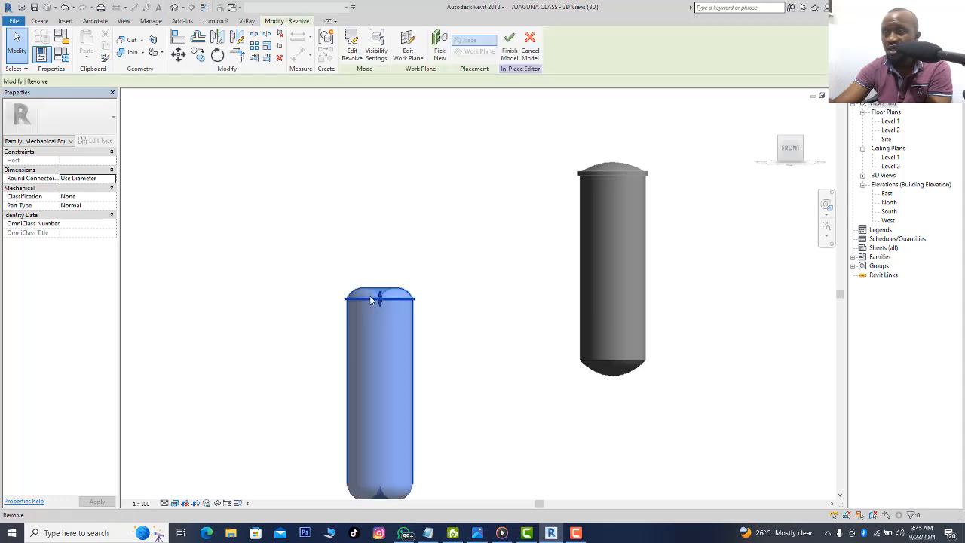
click(352, 51)
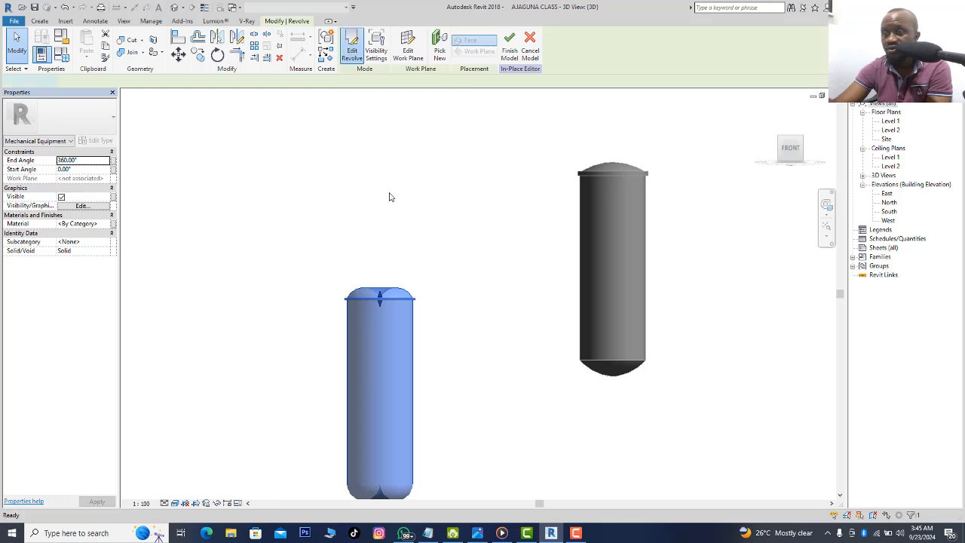
scroll(409, 222, down, 2)
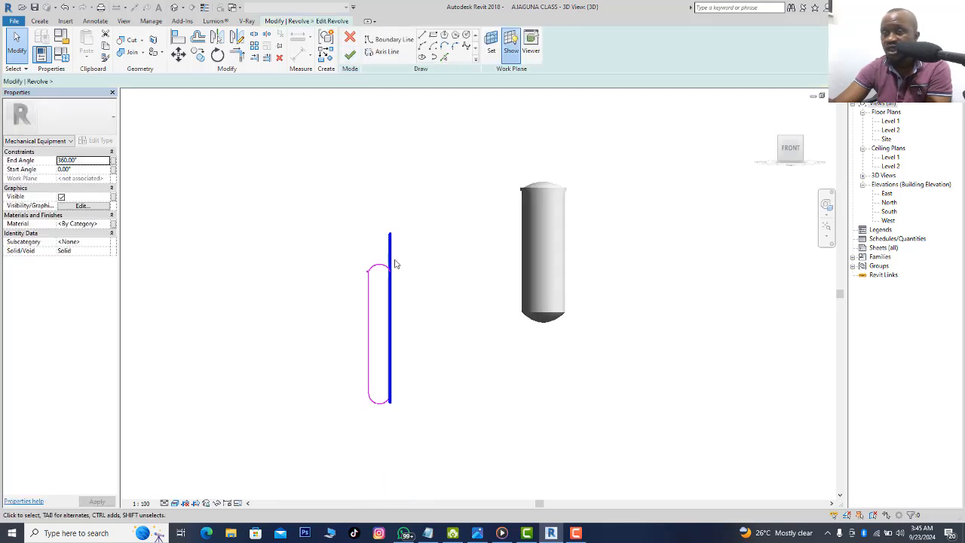
Move the axis of rotation away from the profile, about 1000 mm from its inner vertical line.
scroll(386, 324, up, 2)
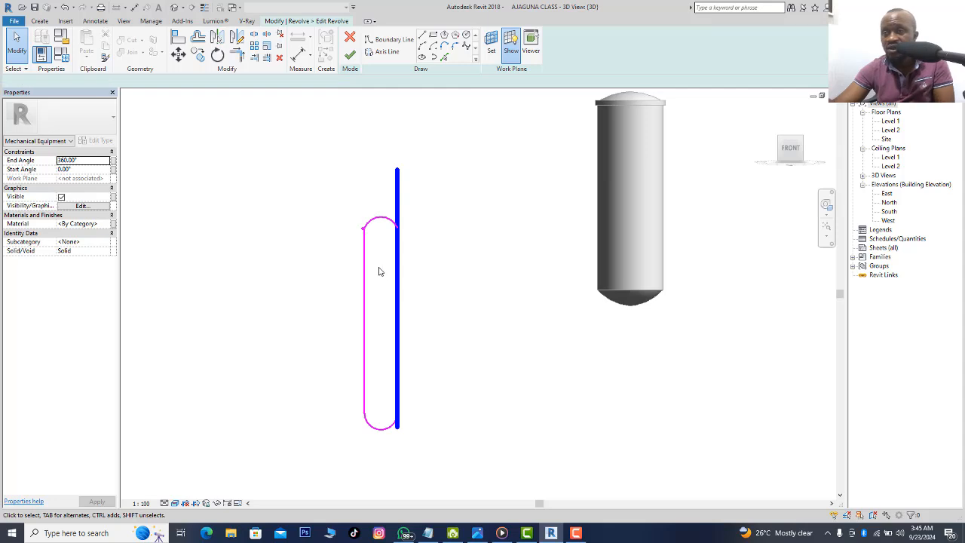
scroll(382, 265, up, 2)
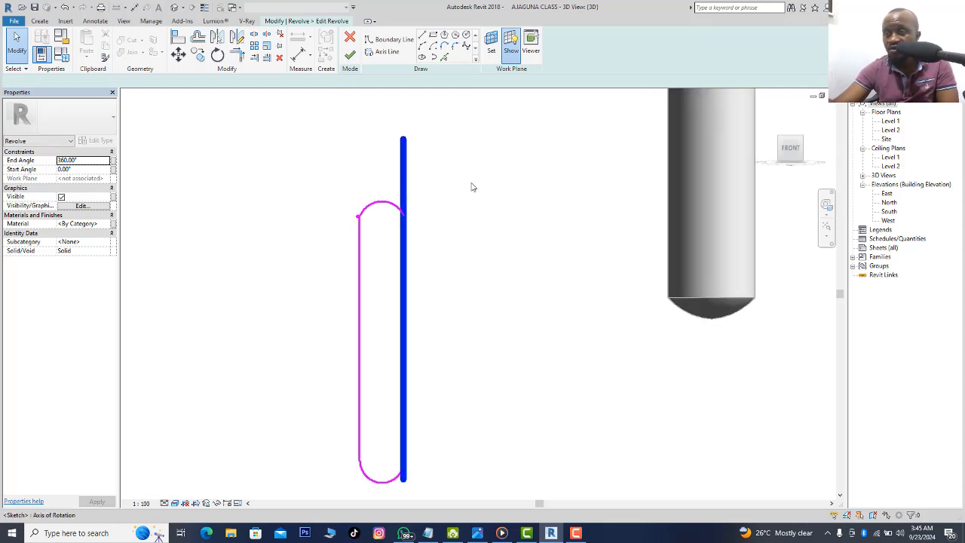
drag(499, 184, 500, 184)
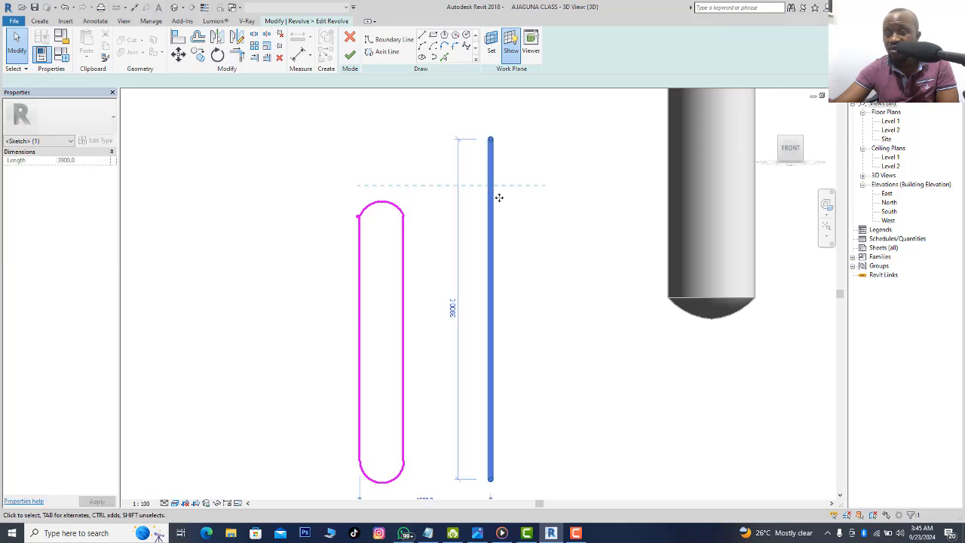
click(533, 208)
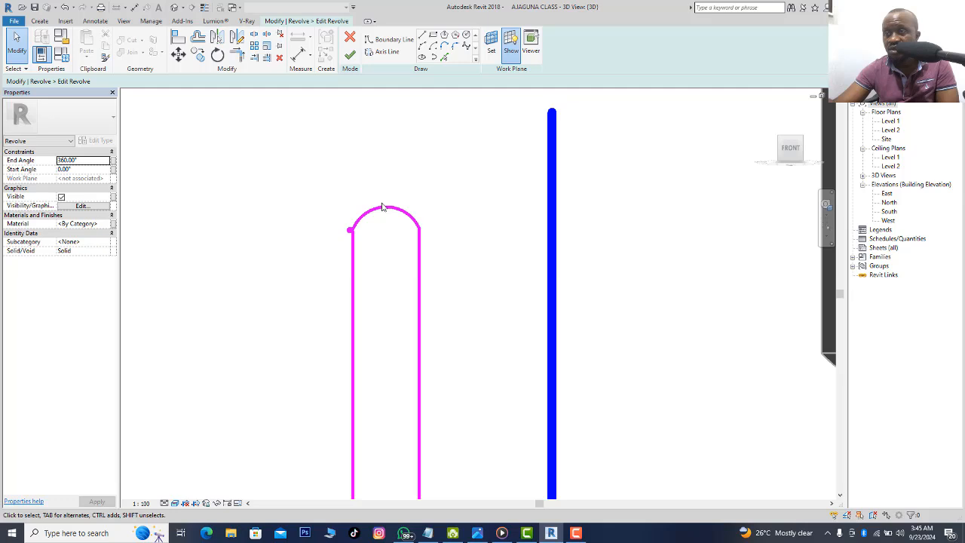
Delete the upper and lower end arcs of the revolve profile, keeping the two vertical lines.
scroll(383, 213, down, 3)
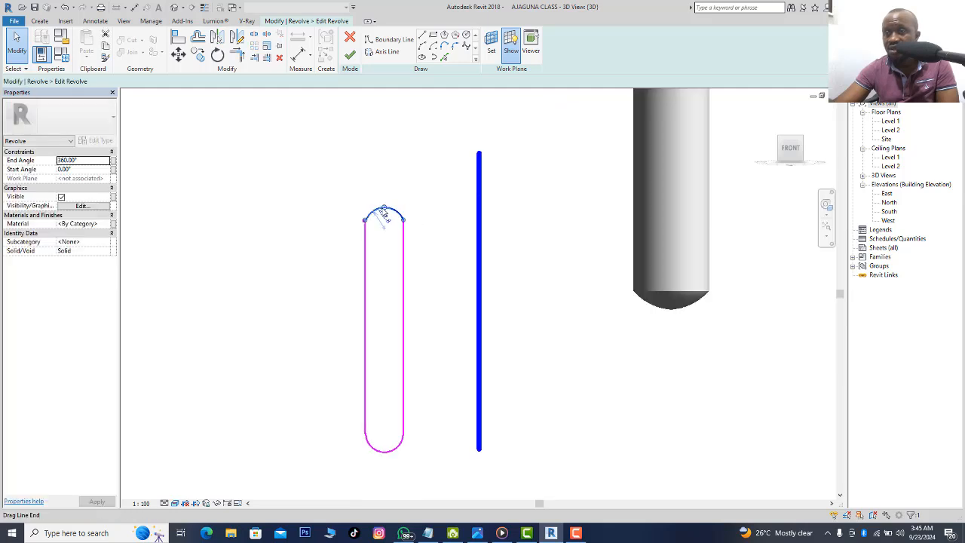
click(383, 213)
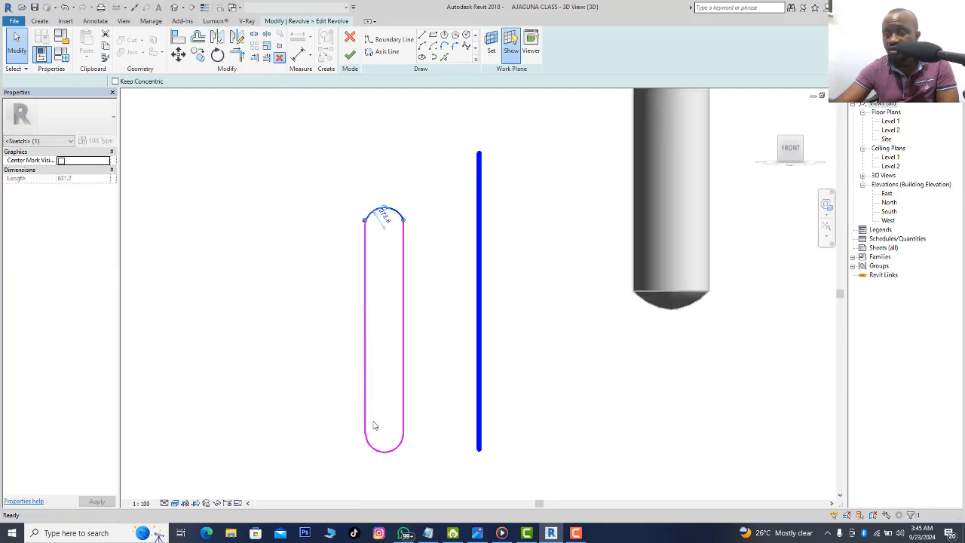
key(Delete)
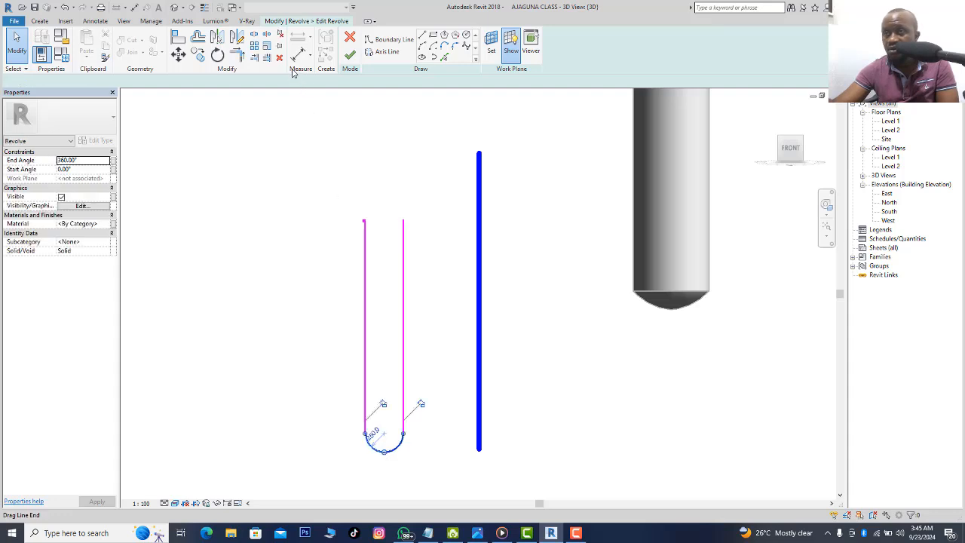
click(281, 61)
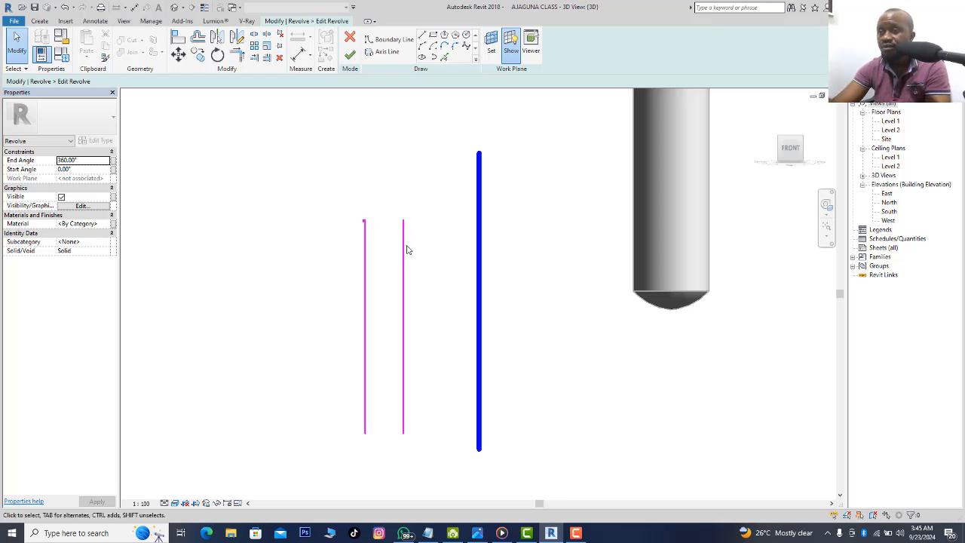
Stretch the profile's inner vertical line upward to a length of about 3060 mm.
scroll(400, 189, up, 5)
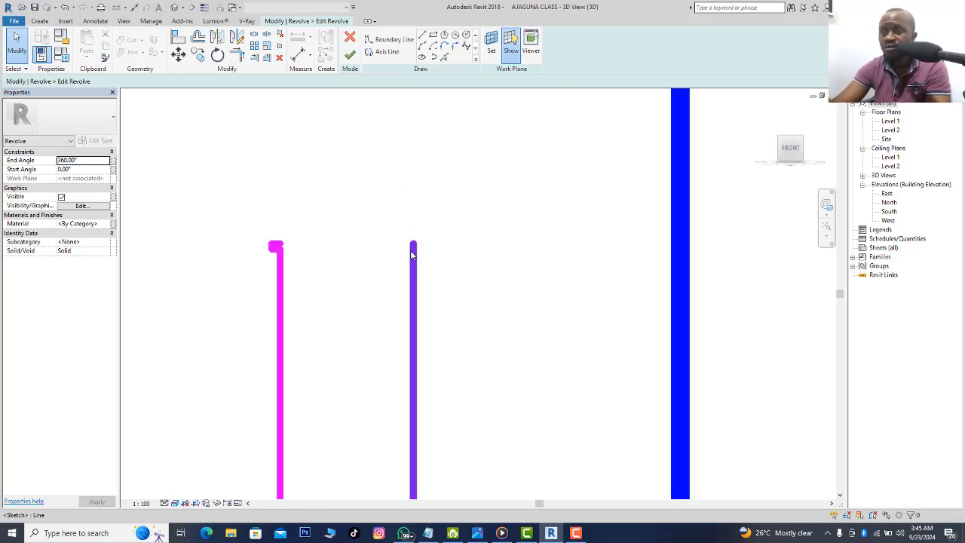
click(414, 243)
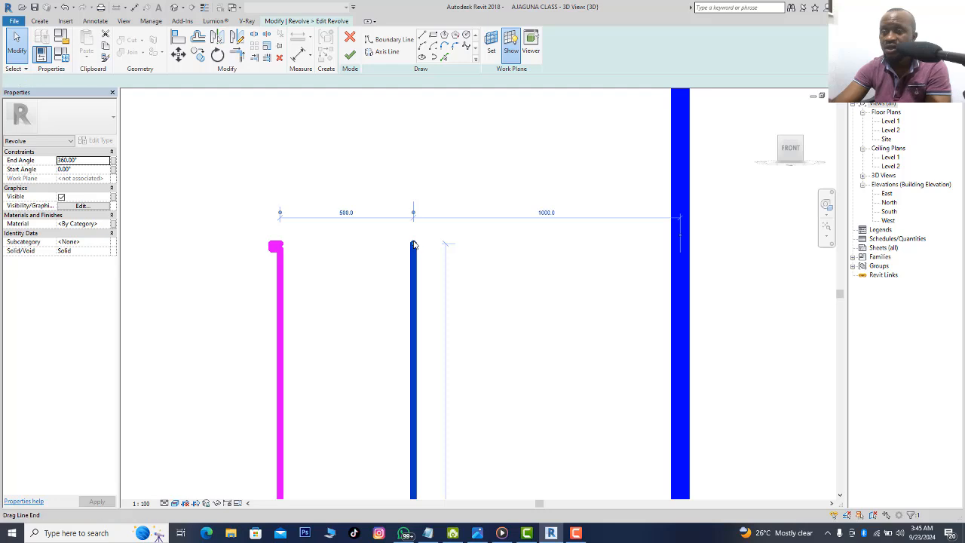
drag(421, 201, 414, 178)
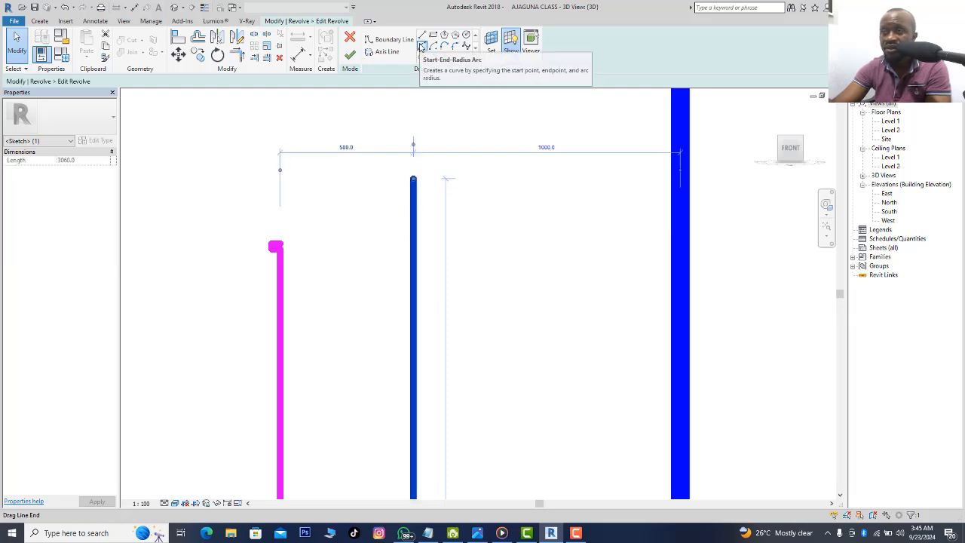
Draw a start-end-radius arc of about 560 mm radius from the outer line's upper end to the raised inner line's end.
click(420, 46)
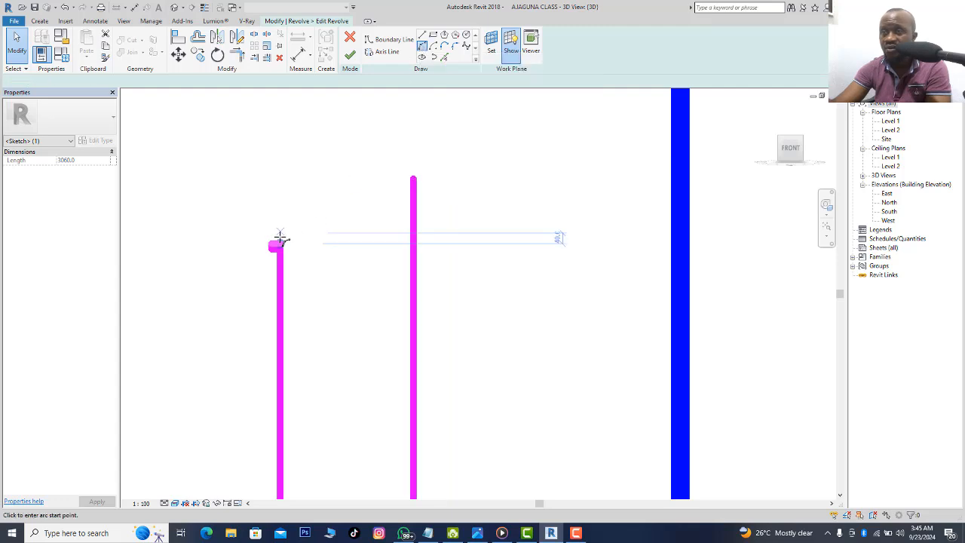
scroll(278, 244, up, 3)
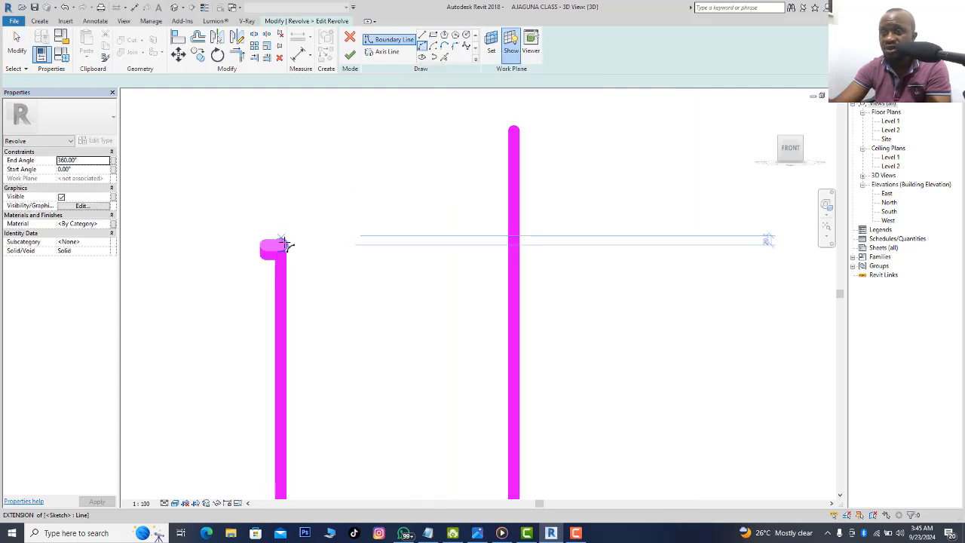
click(286, 247)
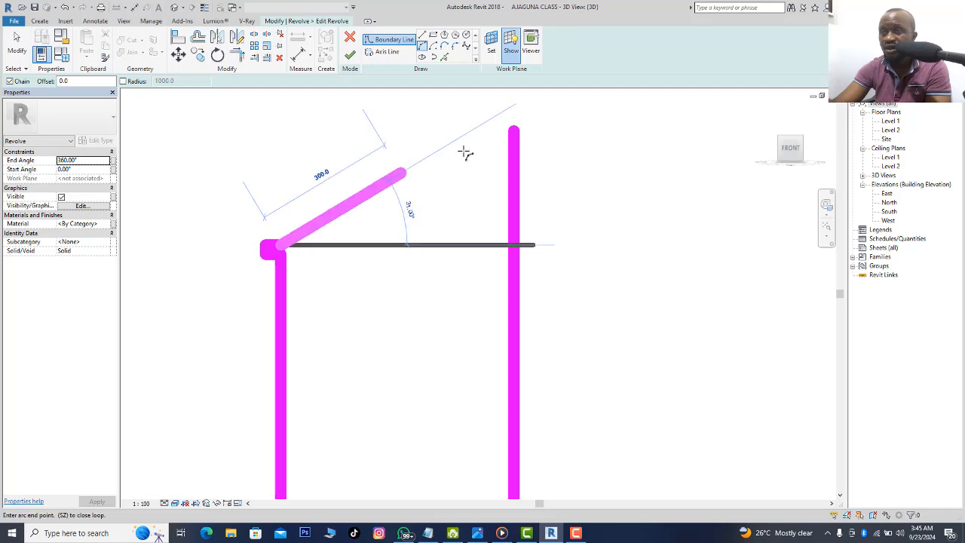
click(515, 131)
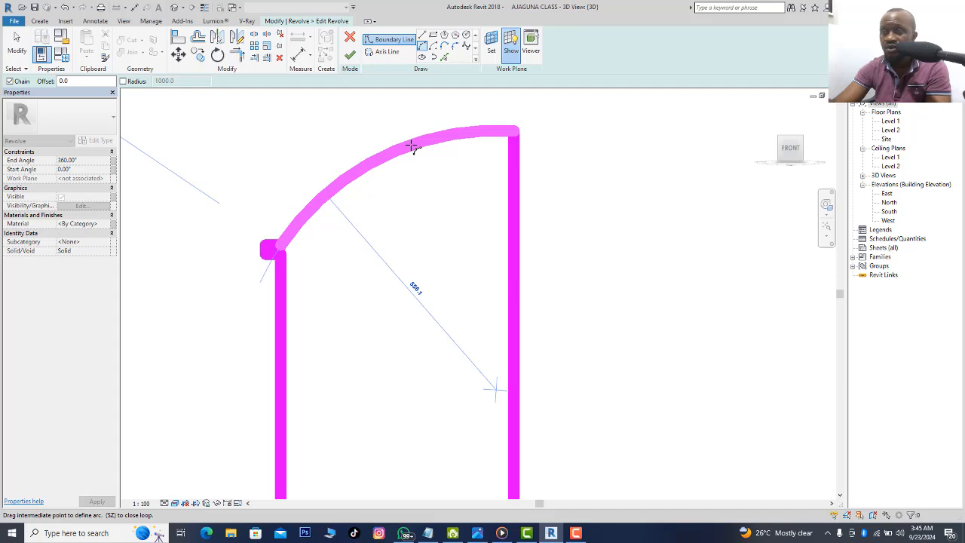
click(412, 146)
scroll(281, 185, down, 2)
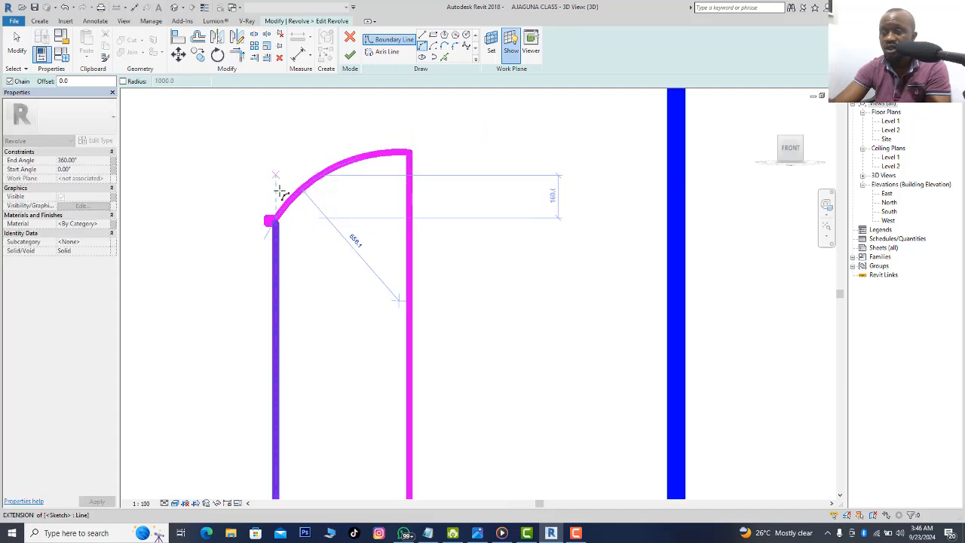
scroll(302, 176, down, 3)
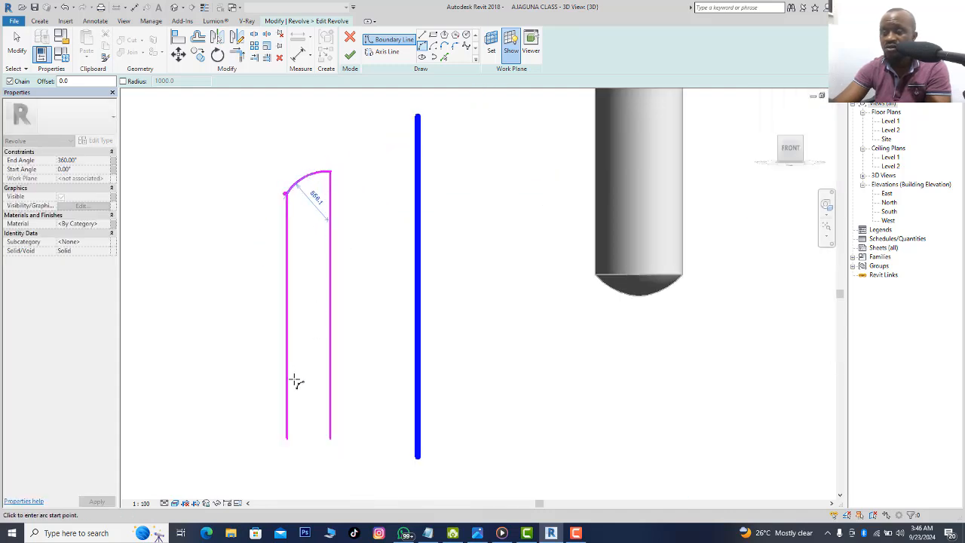
scroll(216, 206, down, 1)
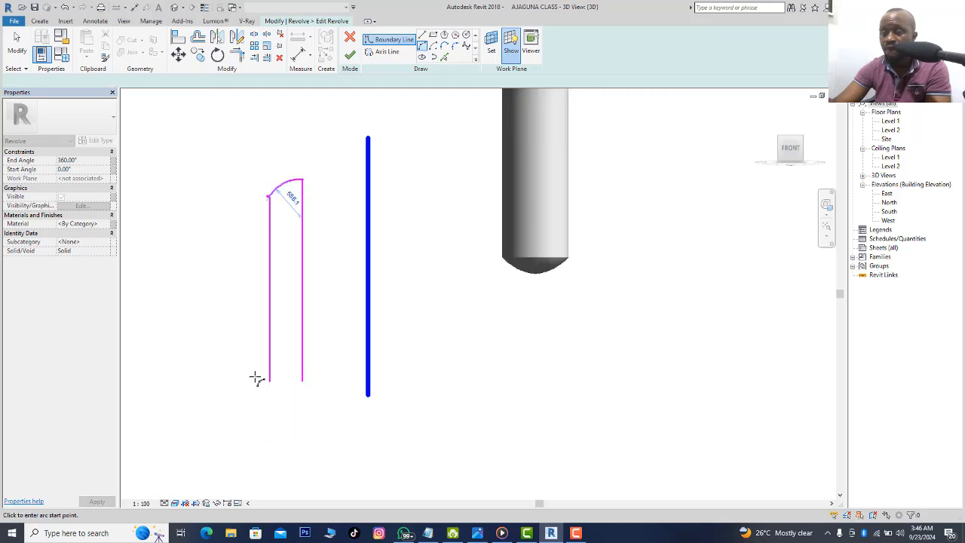
Draw a start-end-radius arc of about 570 mm radius from the outer line's lower end to just below the inner line.
scroll(260, 377, up, 2)
click(280, 385)
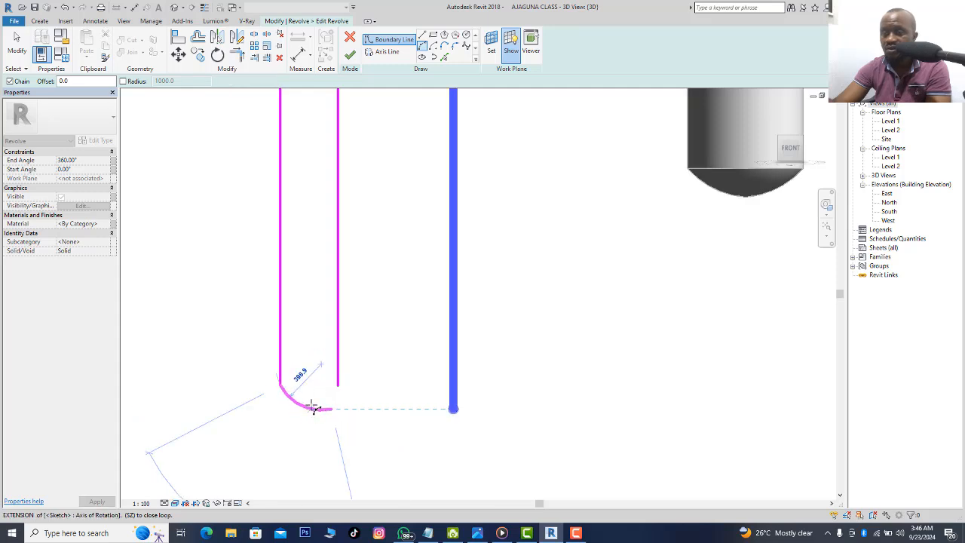
scroll(311, 404, up, 2)
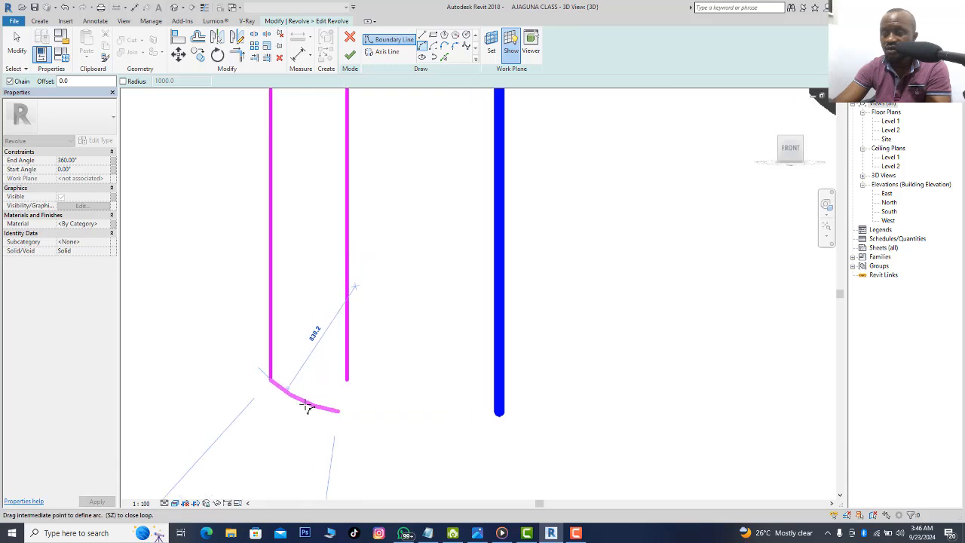
click(307, 407)
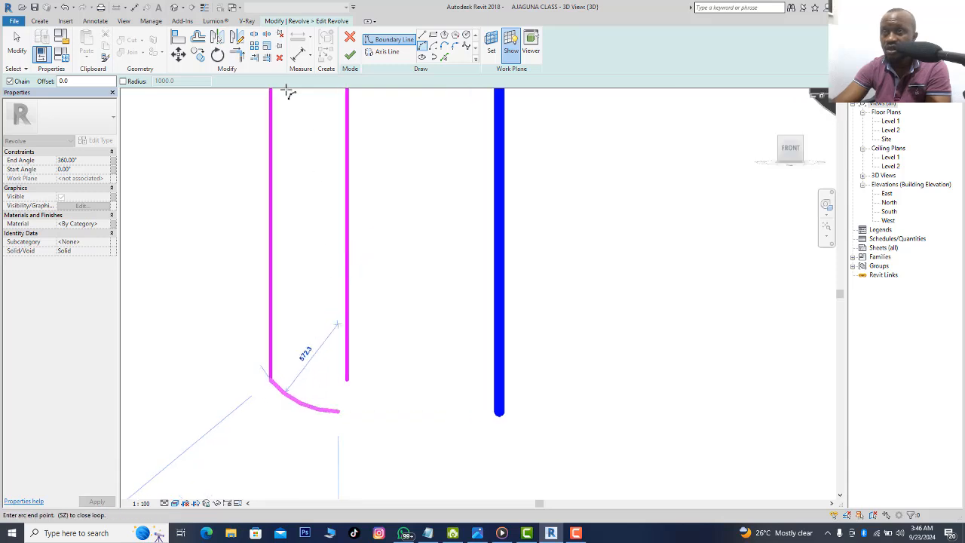
Trim/extend the lower arc and the inner vertical line to a corner, closing the bottom of the profile.
key(t)
key(r)
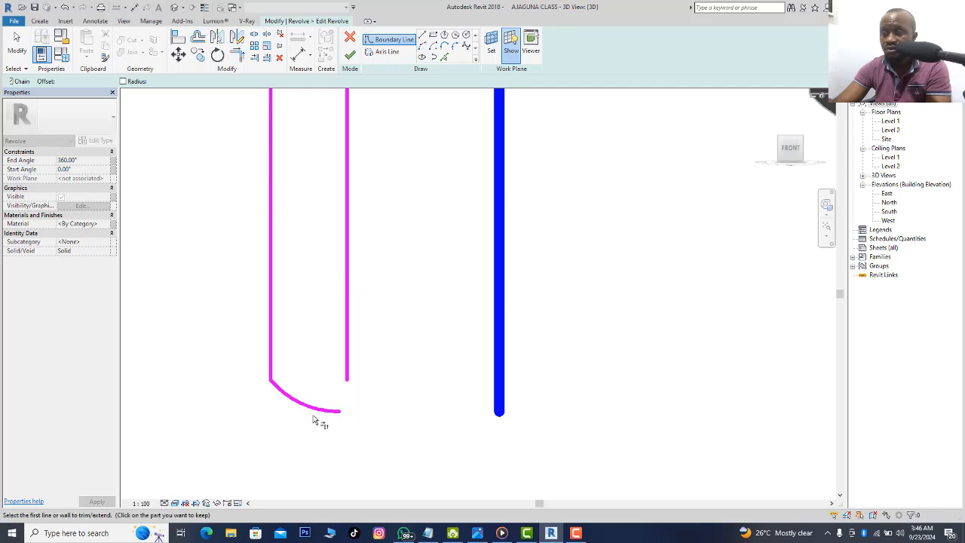
click(319, 409)
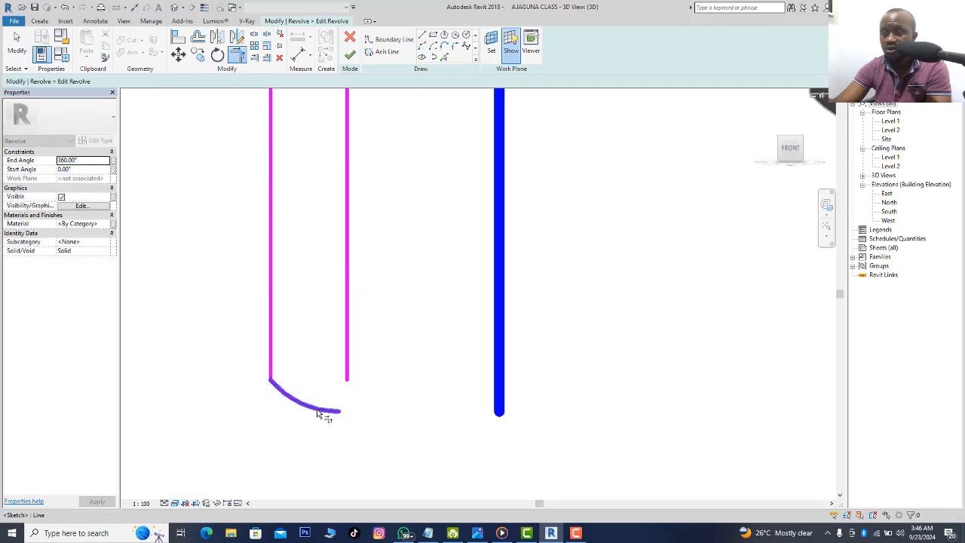
click(348, 368)
scroll(362, 409, down, 4)
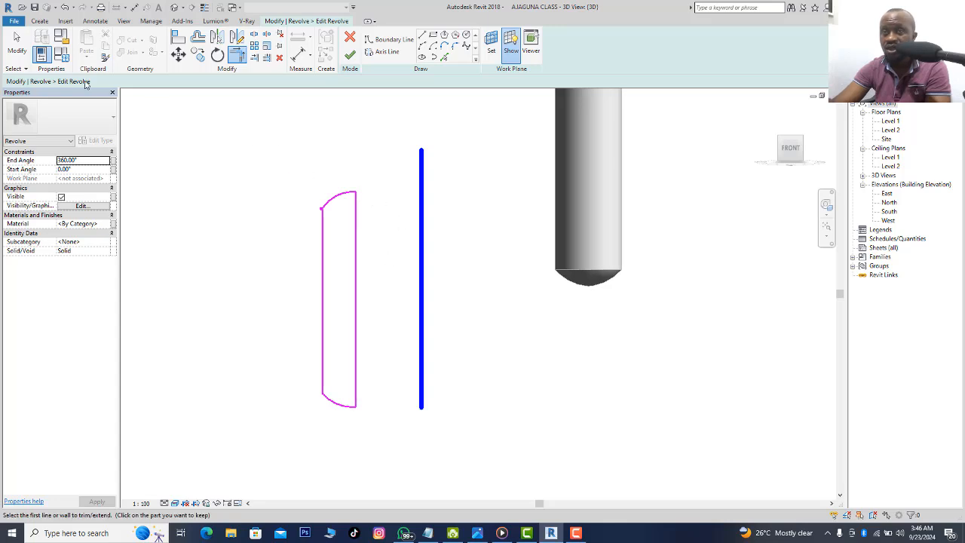
scroll(351, 226, up, 1)
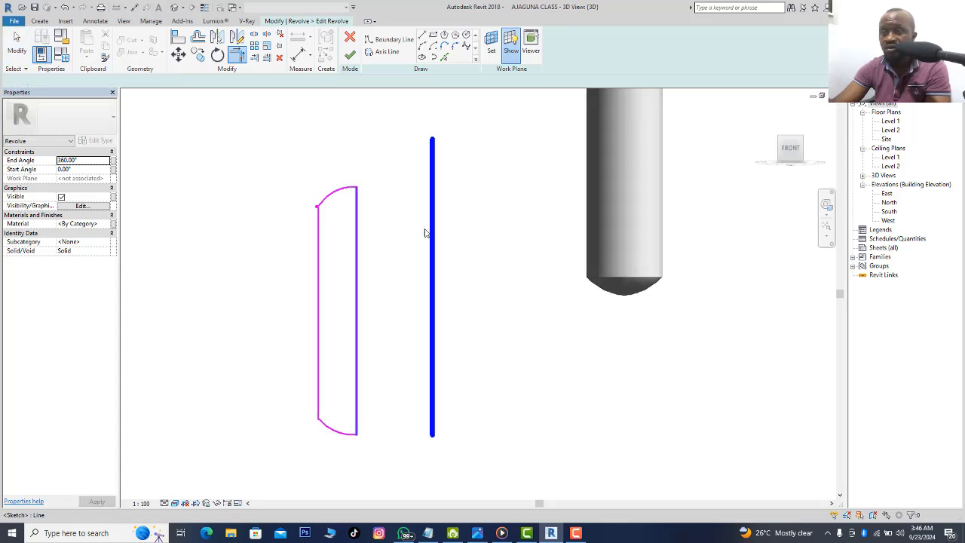
Move the axis of rotation onto the profile's inner vertical line and finish the revolve sketch.
key(Escape)
click(434, 237)
drag(433, 239, 358, 242)
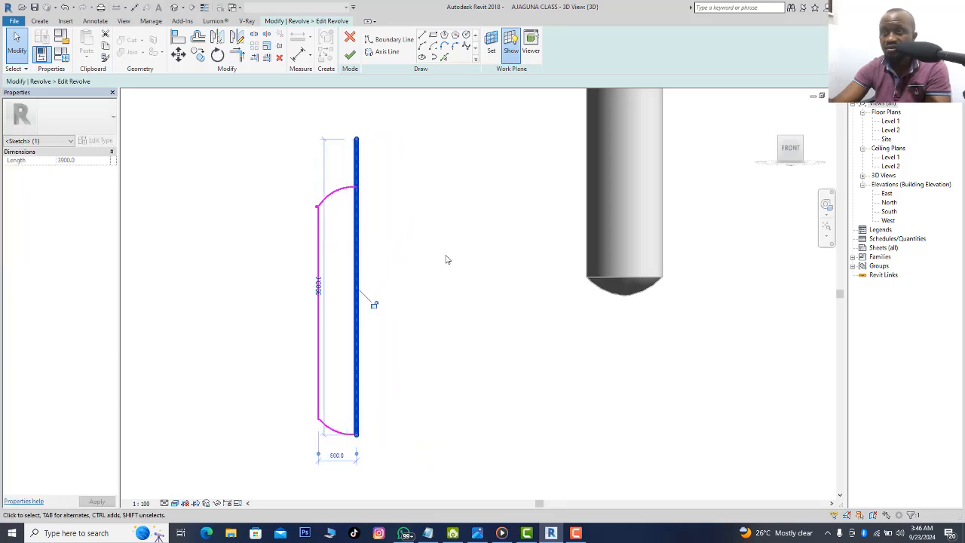
scroll(334, 196, up, 3)
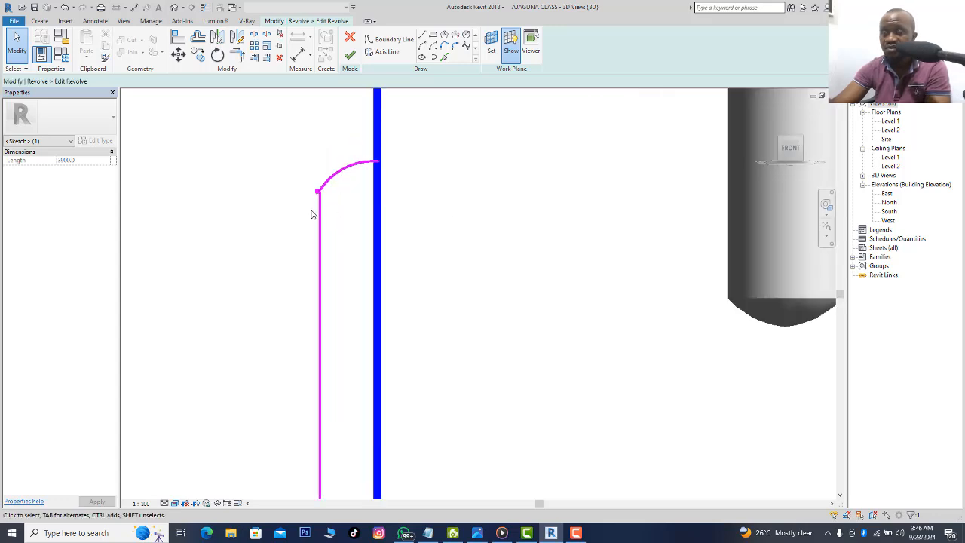
scroll(316, 211, down, 2)
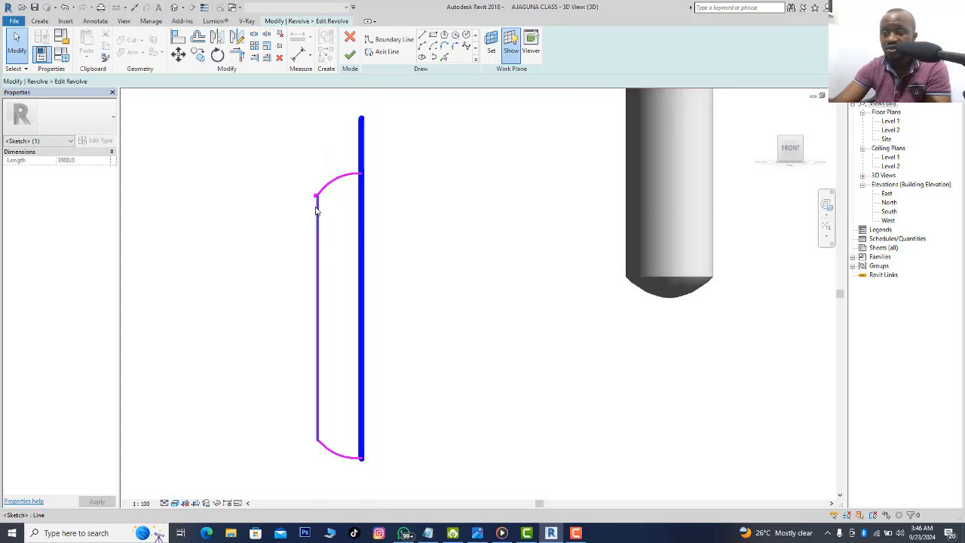
click(350, 59)
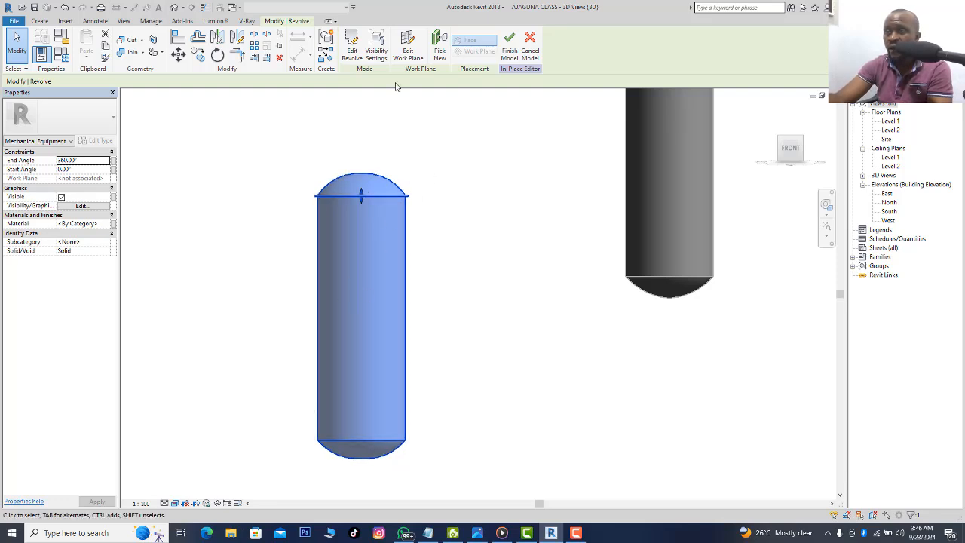
Reopen the revolve sketch and copy the small three-line lip from the outer line's upper end down to its lower part.
click(351, 47)
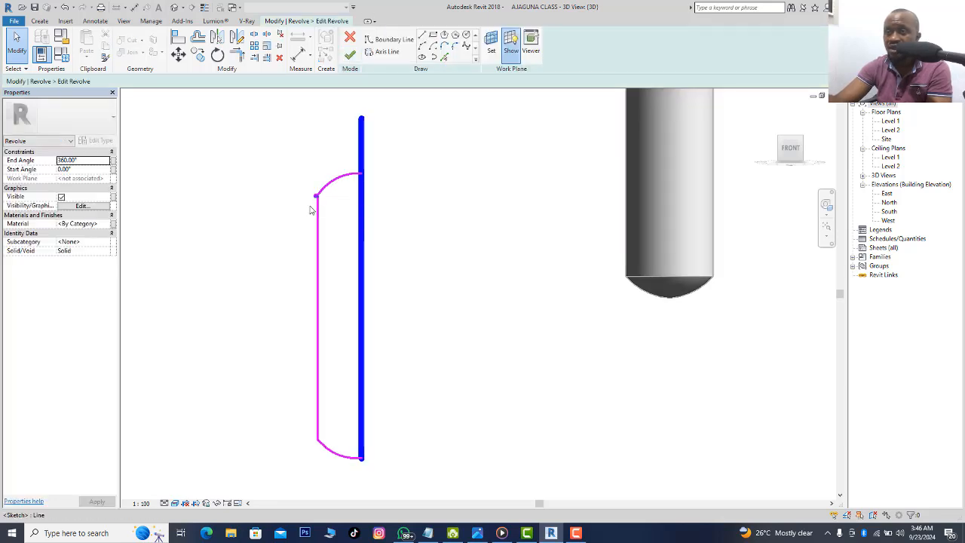
scroll(315, 198, up, 4)
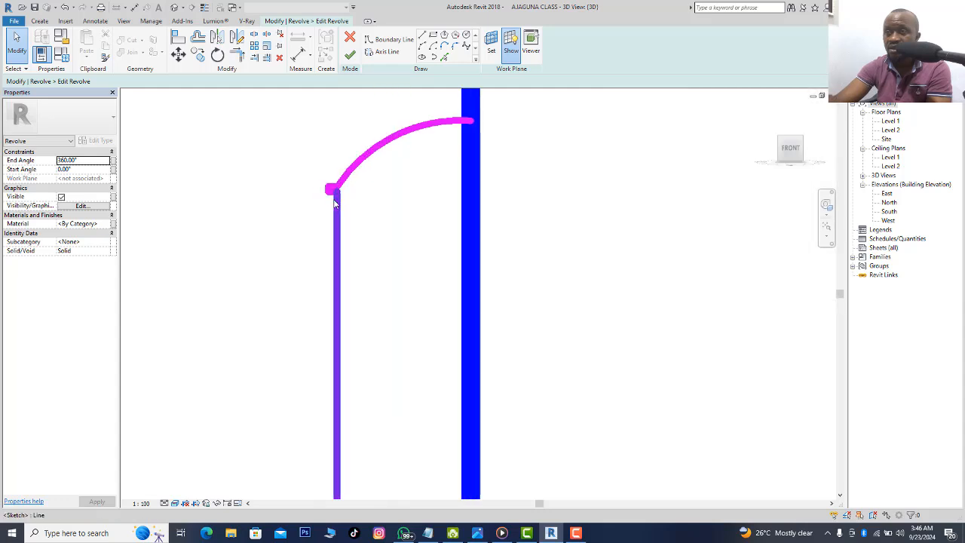
scroll(324, 190, up, 2)
drag(339, 212, 305, 157)
click(201, 55)
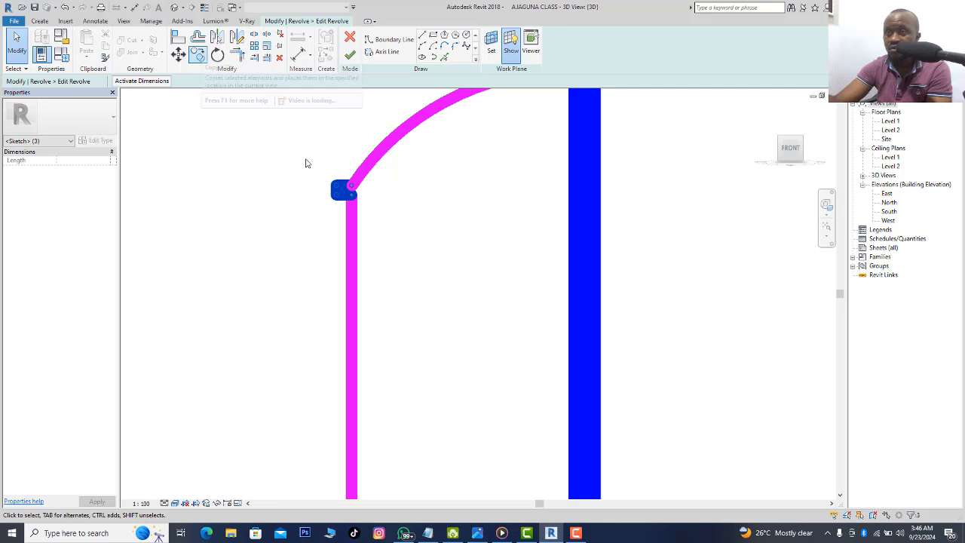
click(349, 198)
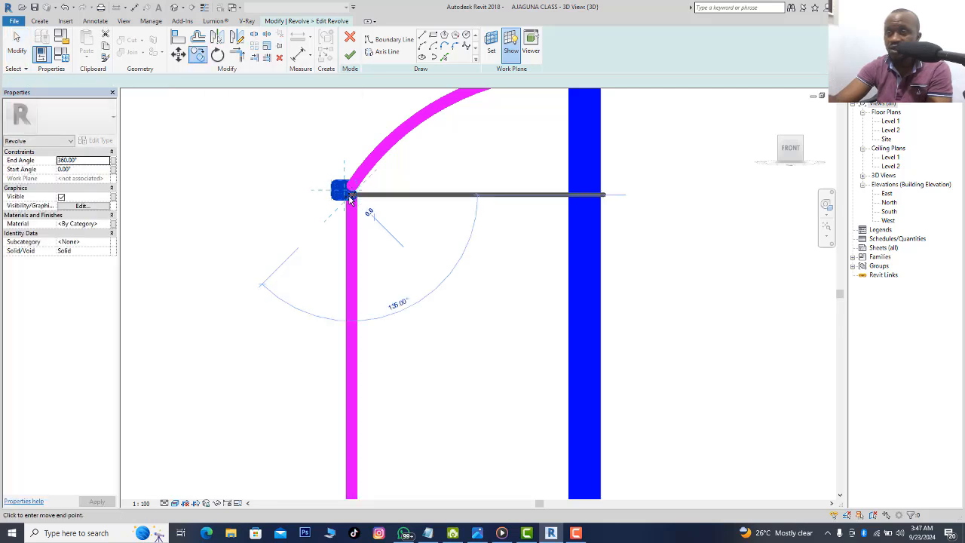
scroll(359, 209, down, 4)
scroll(352, 209, down, 2)
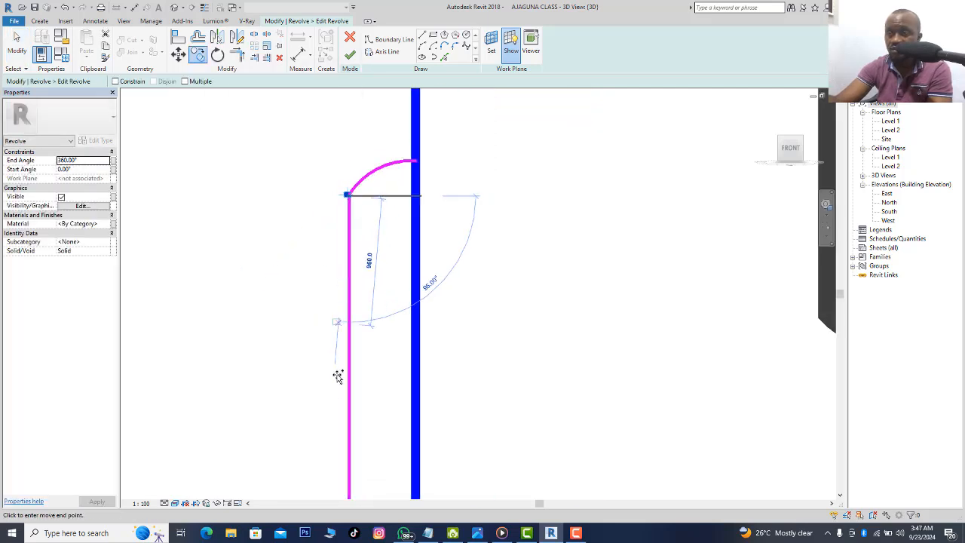
click(347, 485)
scroll(337, 333, down, 4)
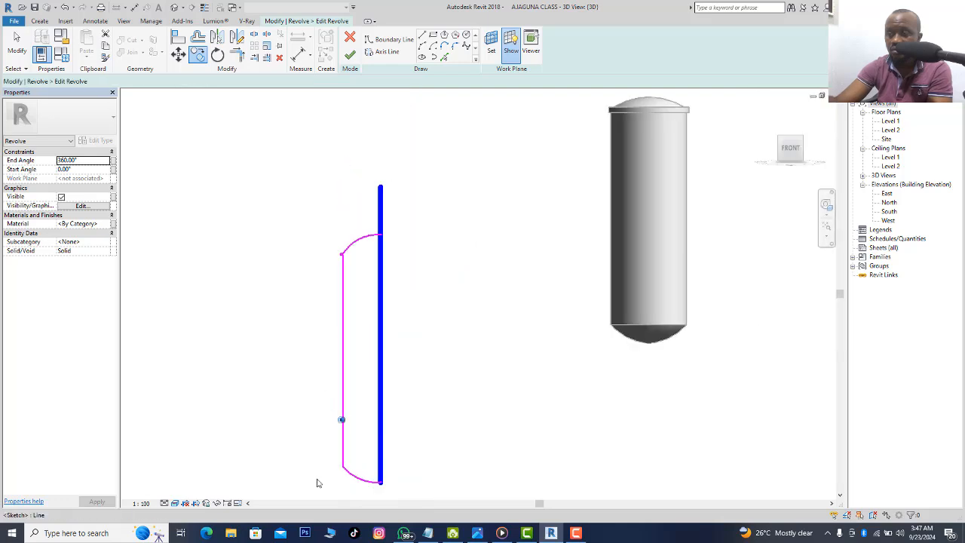
Move the copied lip about 460 mm down the outer vertical line, closer to the lower arc.
scroll(331, 452, up, 4)
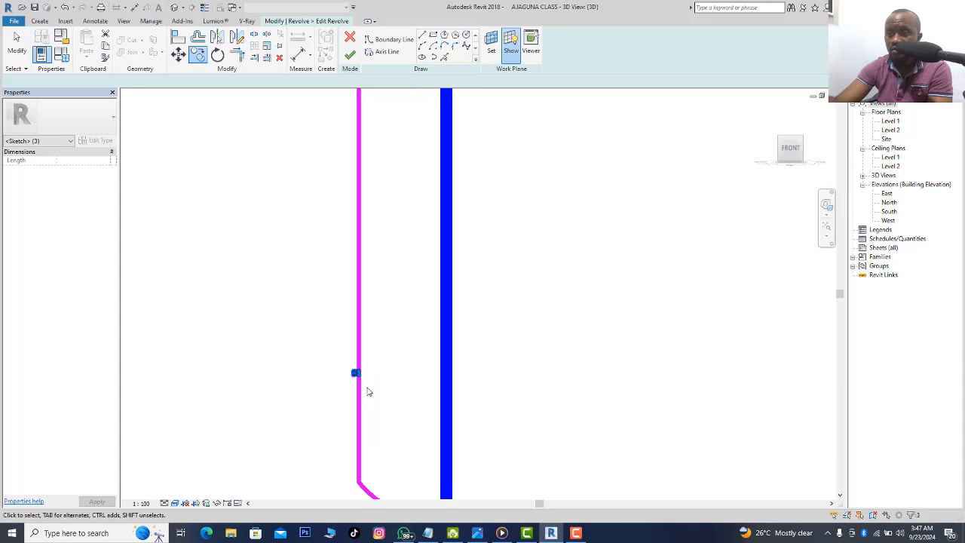
scroll(368, 391, up, 1)
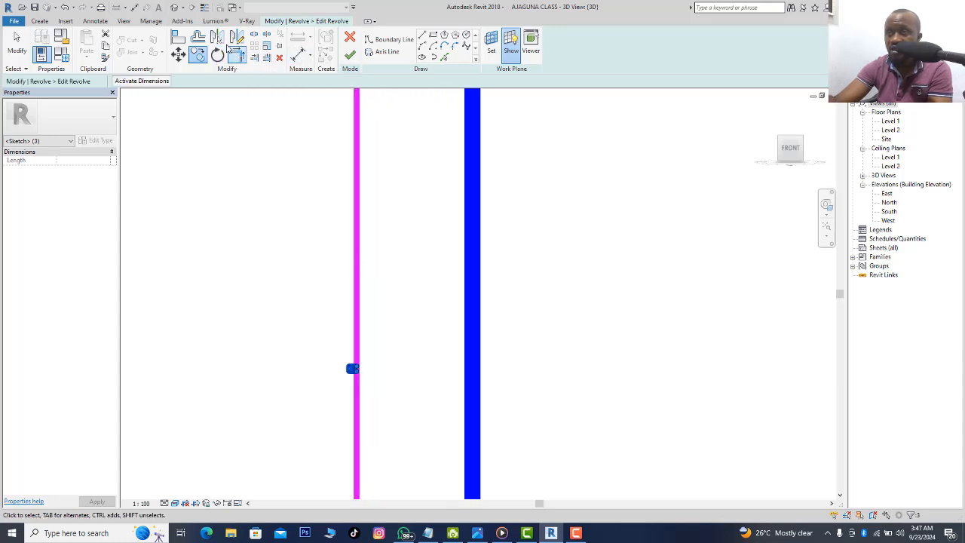
click(178, 53)
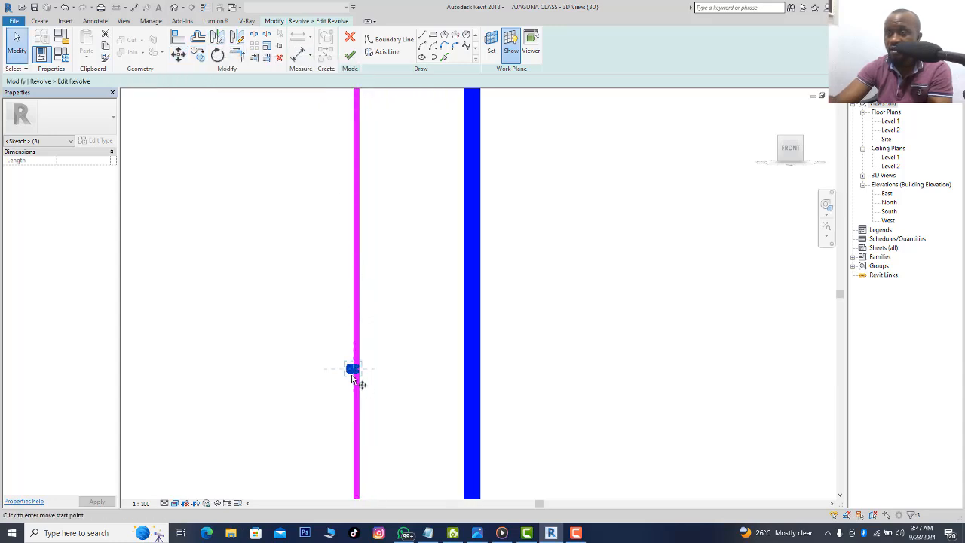
click(354, 369)
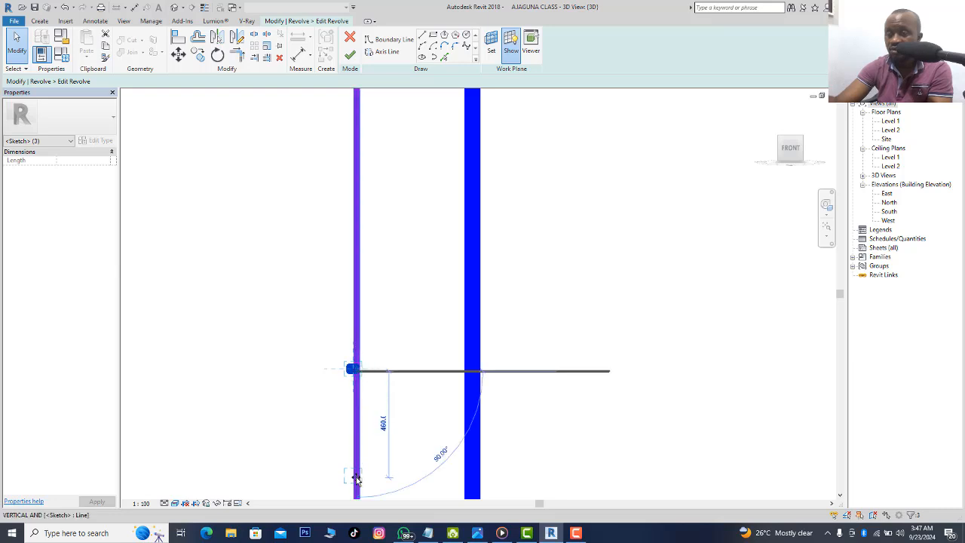
click(355, 473)
scroll(338, 304, down, 3)
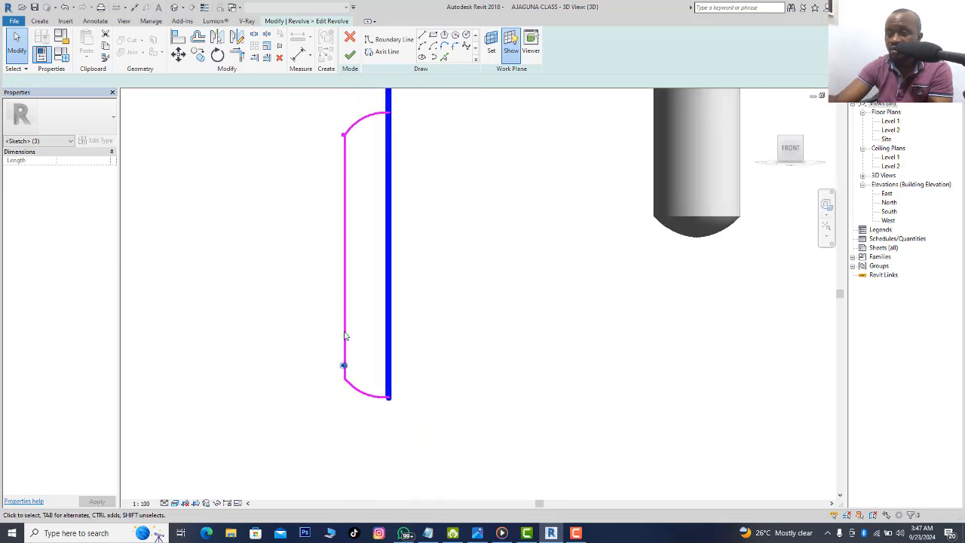
Nudge the copied lip up one increment and try to finish the revolve sketch.
scroll(343, 366, up, 5)
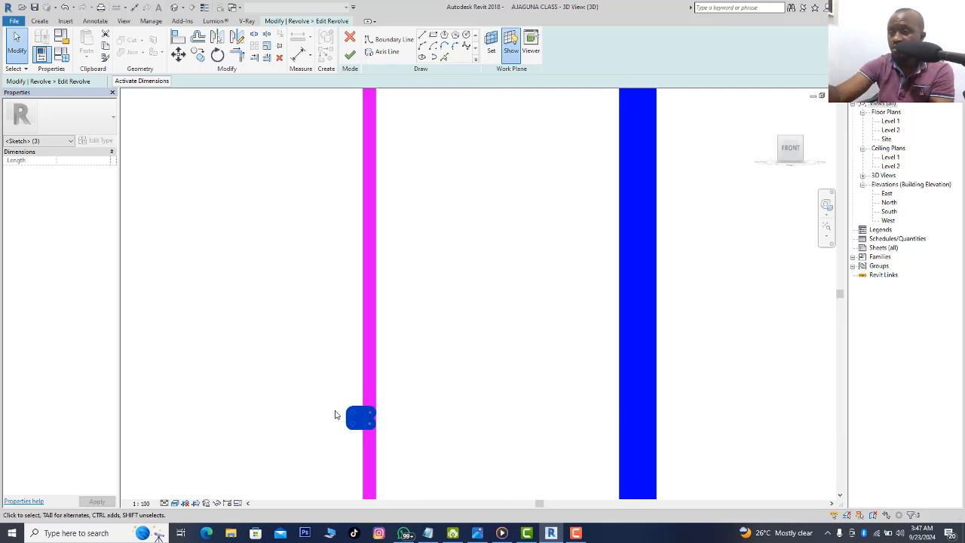
key(Up)
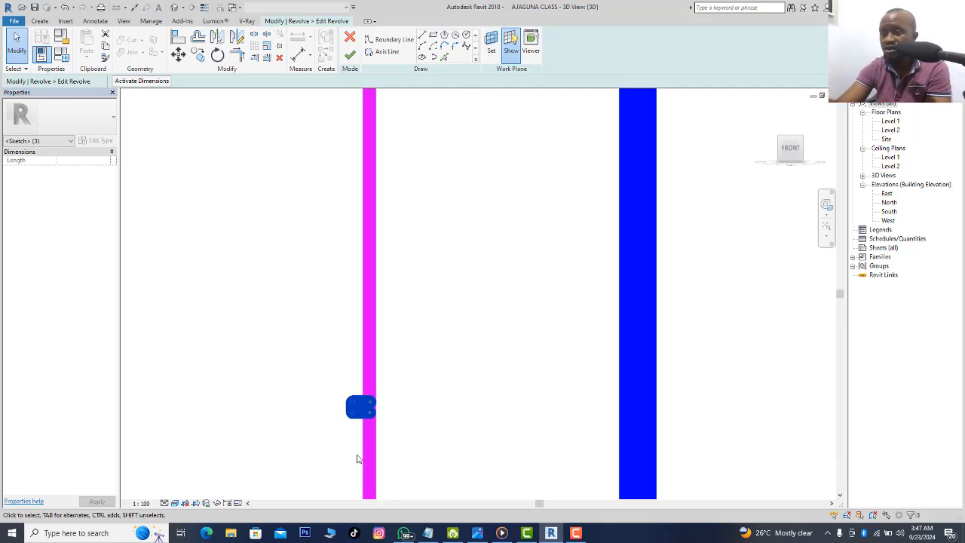
scroll(392, 422, up, 3)
click(418, 385)
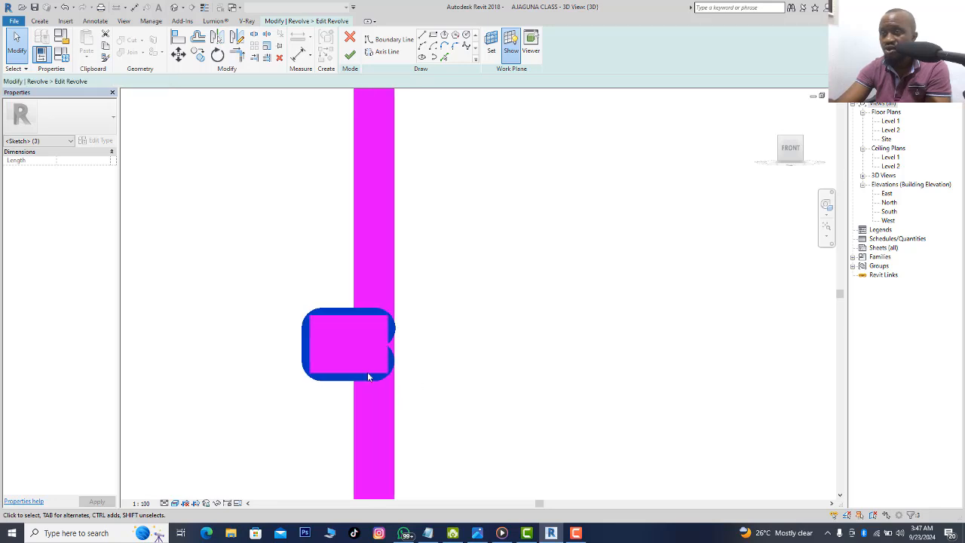
click(350, 56)
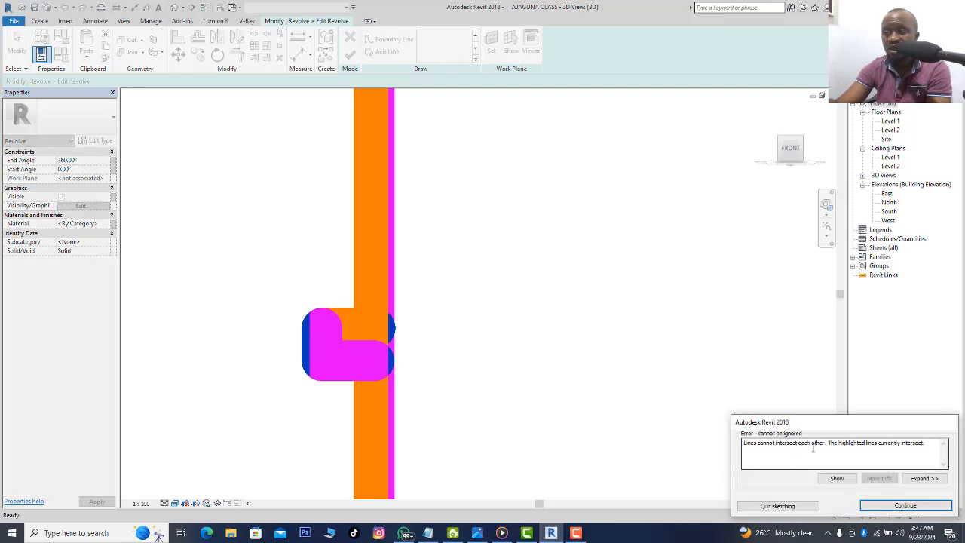
click(901, 506)
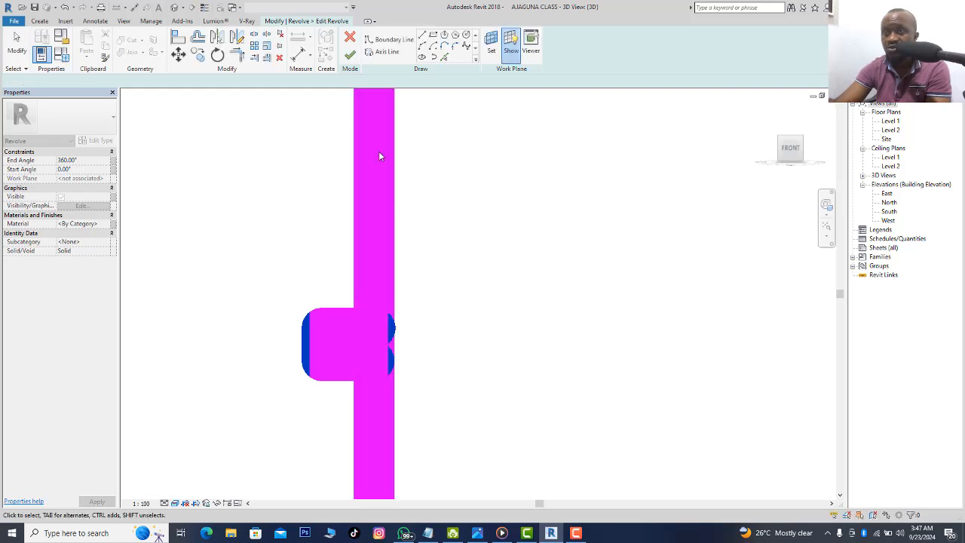
Split the outer vertical line just above the copied lip, without deleting the inner segment.
click(379, 156)
click(255, 35)
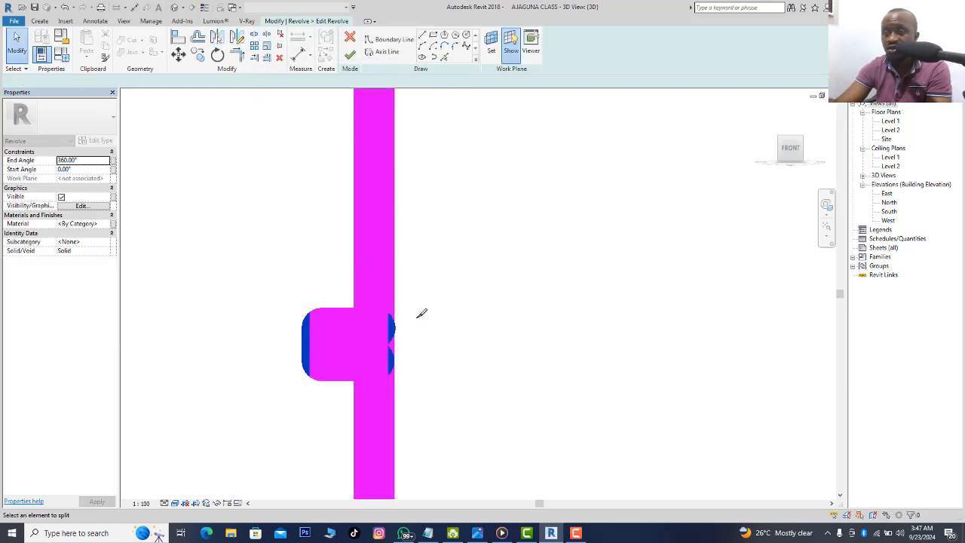
scroll(409, 332, up, 2)
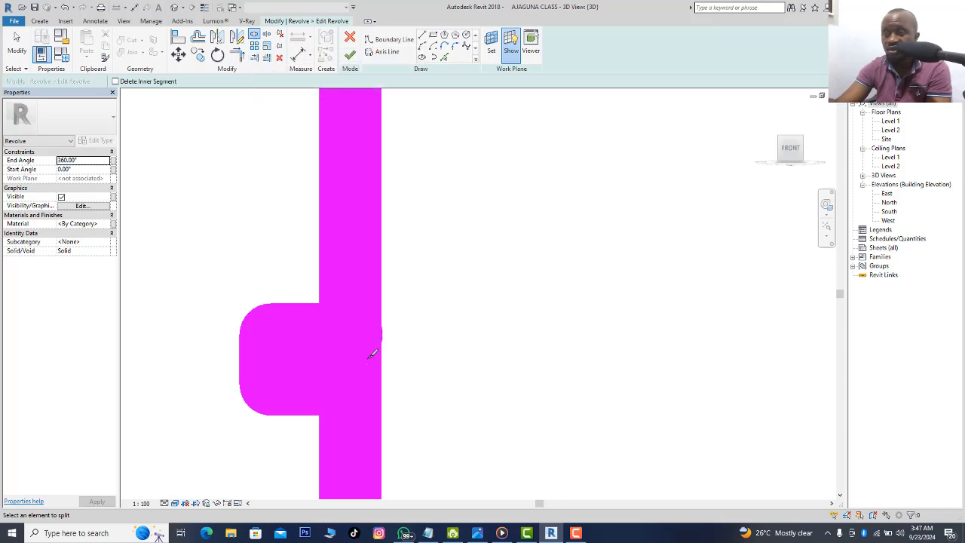
click(352, 272)
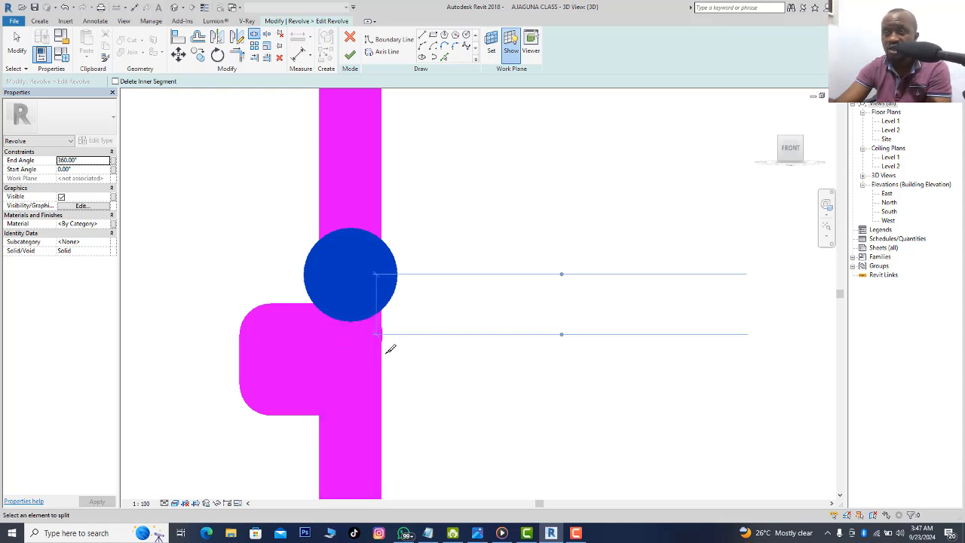
Trim the outer line's lower and upper segments to the copied lip's bottom and top edges.
click(237, 54)
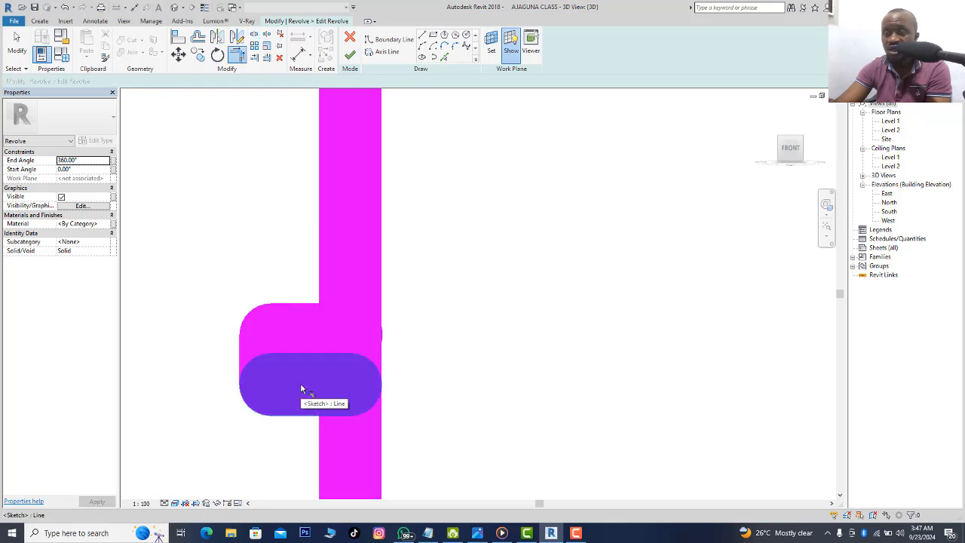
click(301, 389)
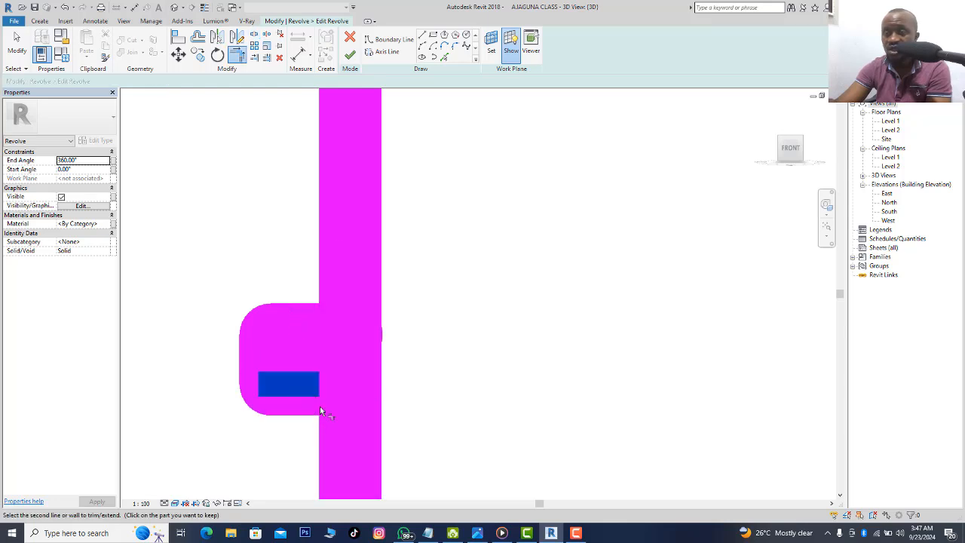
click(356, 436)
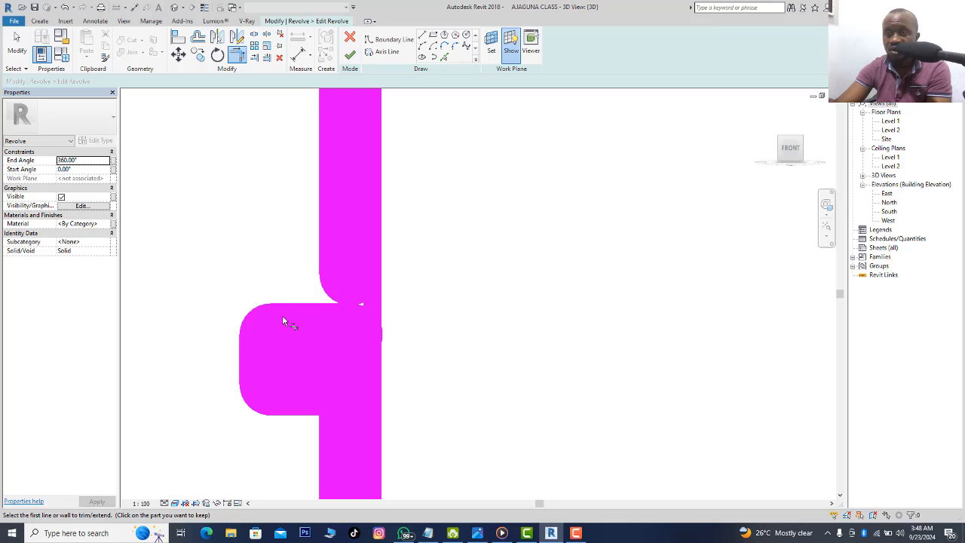
scroll(299, 322, down, 2)
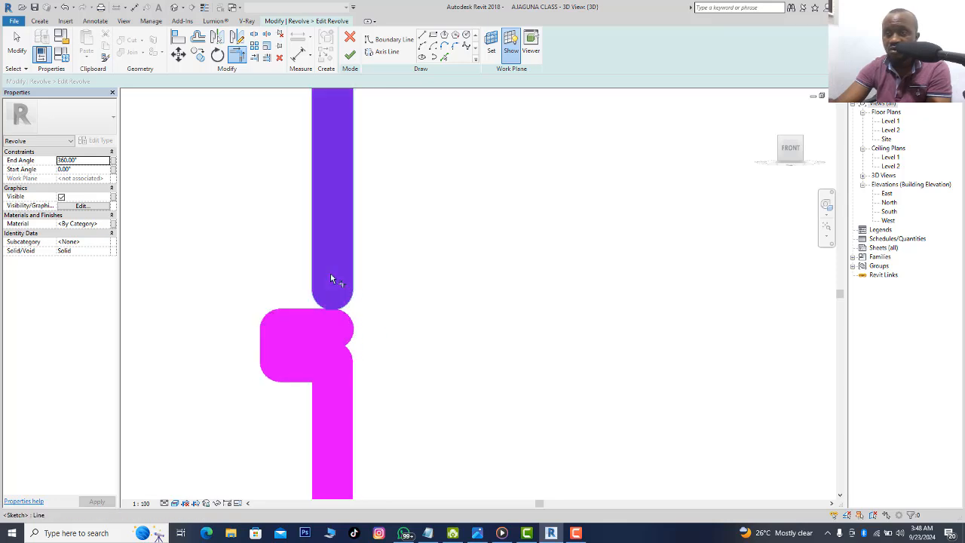
click(332, 278)
click(297, 327)
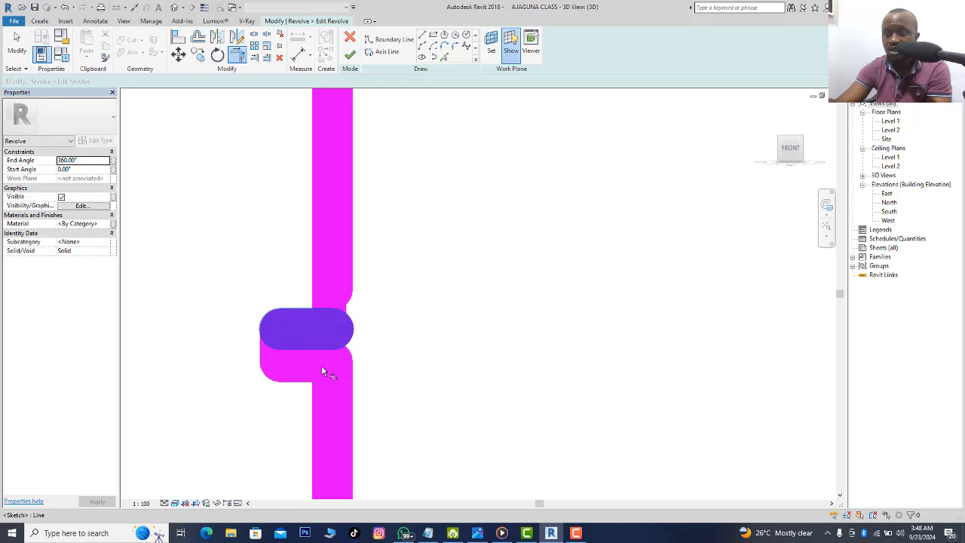
Finish the revolve sketch with the trimmed lip to rebuild the tank with its lower rim band.
scroll(385, 334, down, 2)
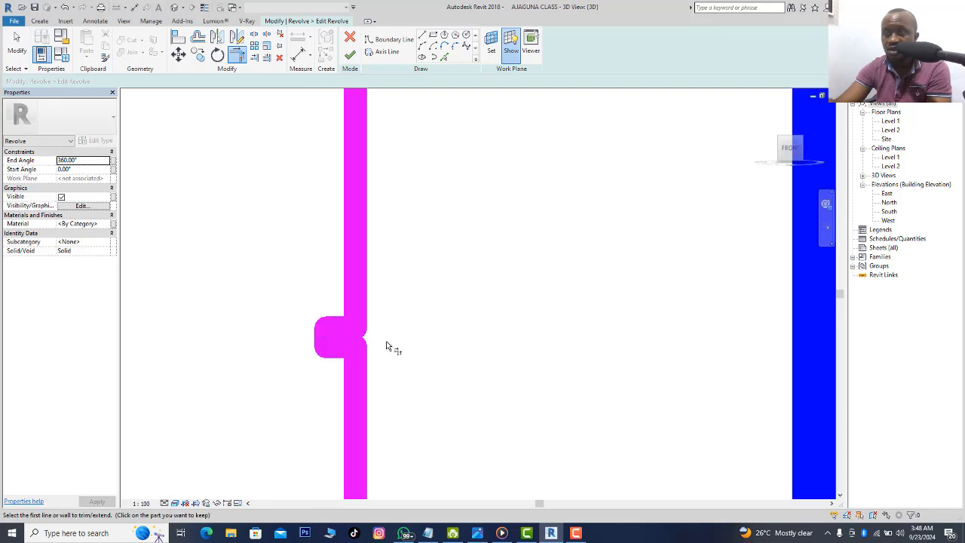
scroll(295, 171, down, 3)
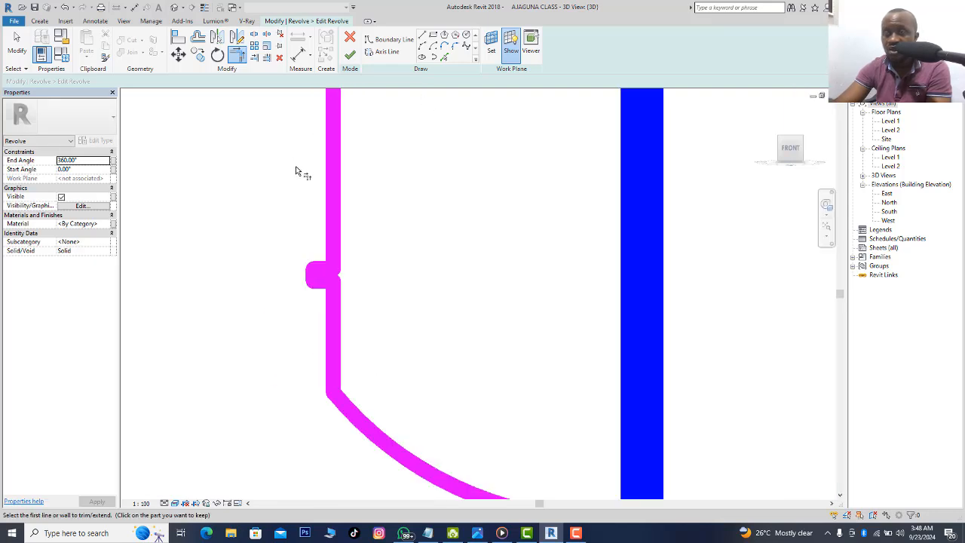
click(350, 54)
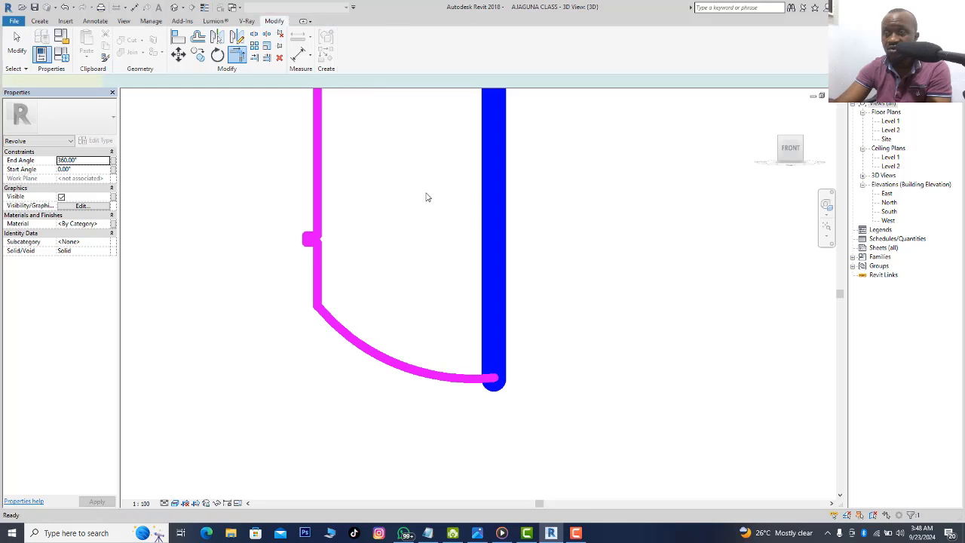
click(246, 327)
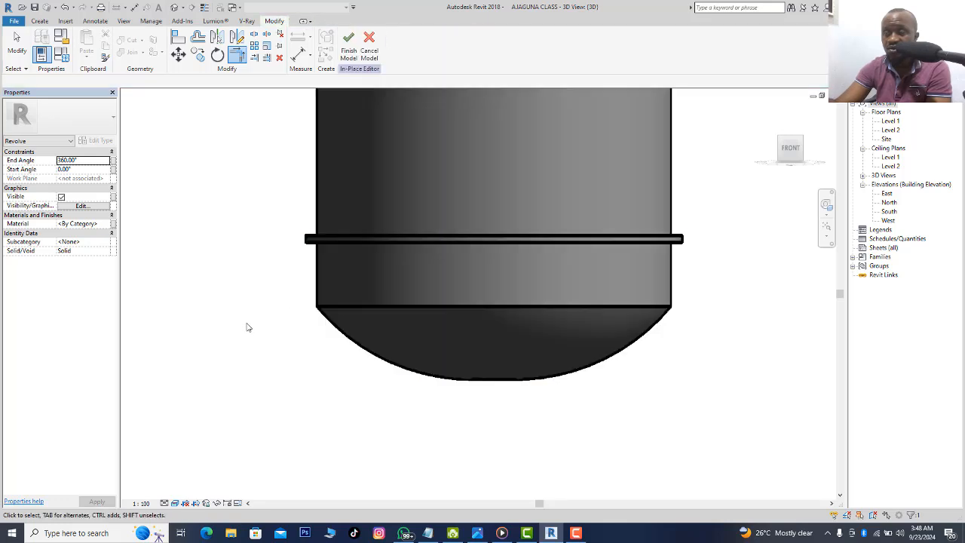
Assign the Parking Stripe material to the revolved tank body.
scroll(258, 336, down, 4)
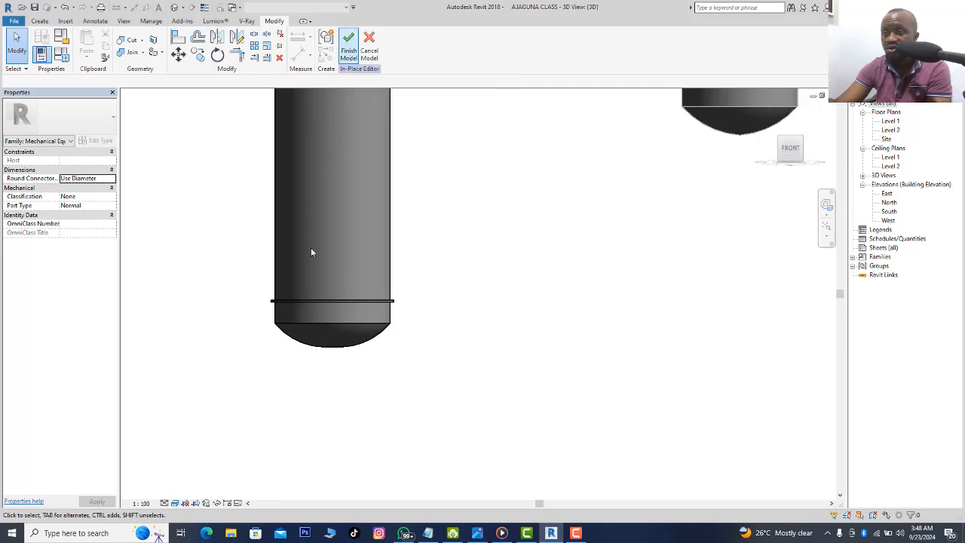
click(329, 323)
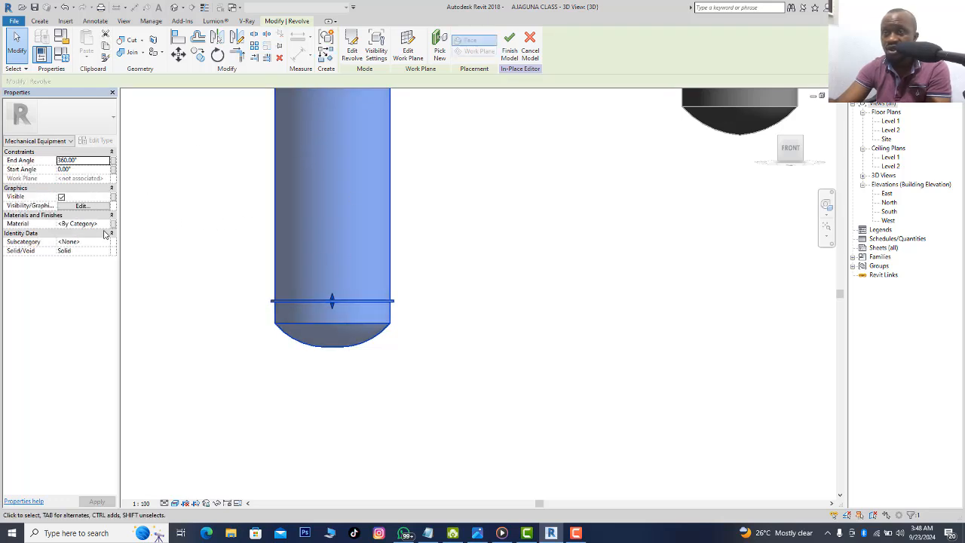
click(105, 224)
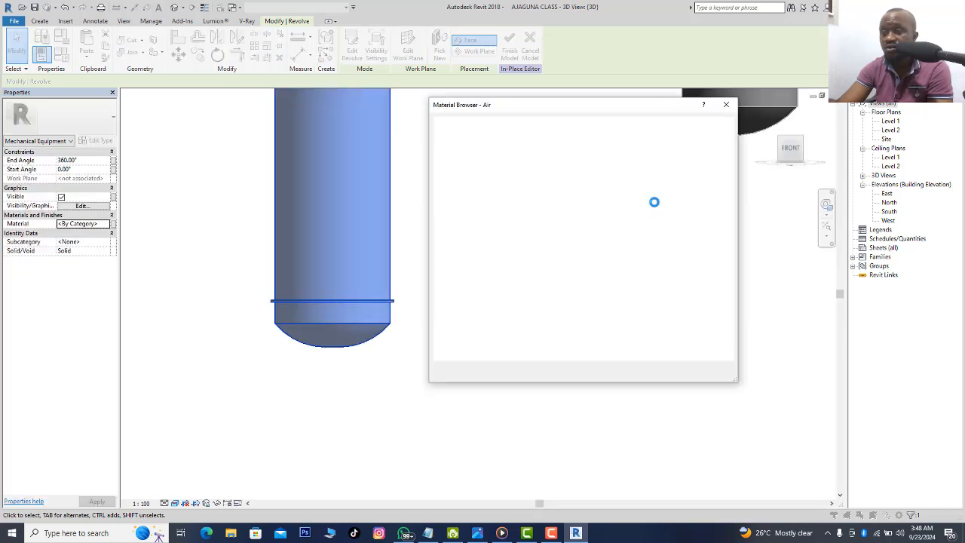
scroll(495, 231, down, 4)
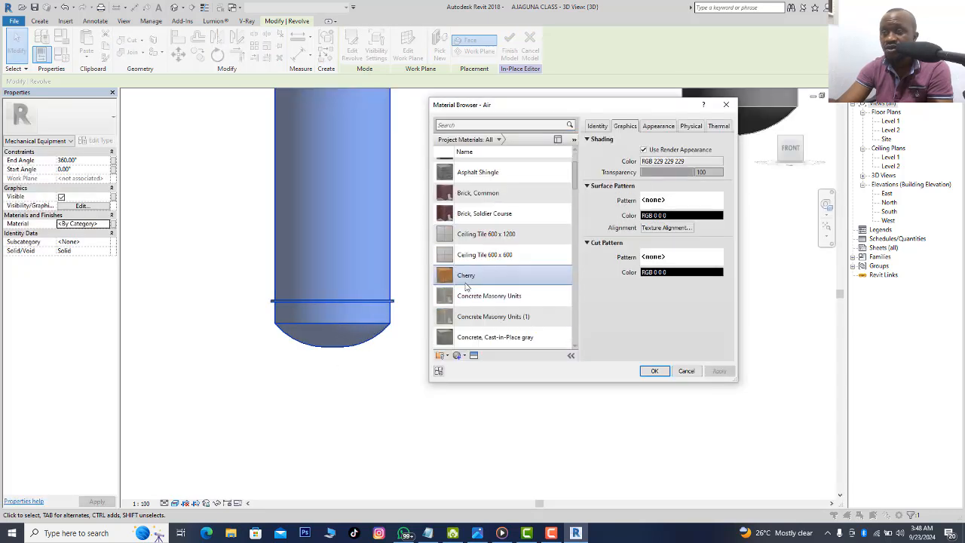
scroll(498, 230, up, 4)
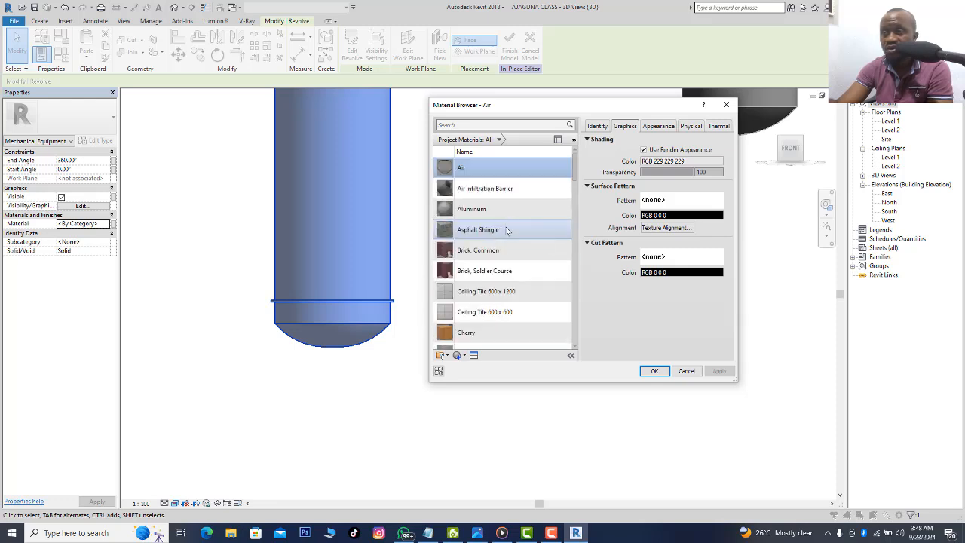
scroll(504, 237, down, 8)
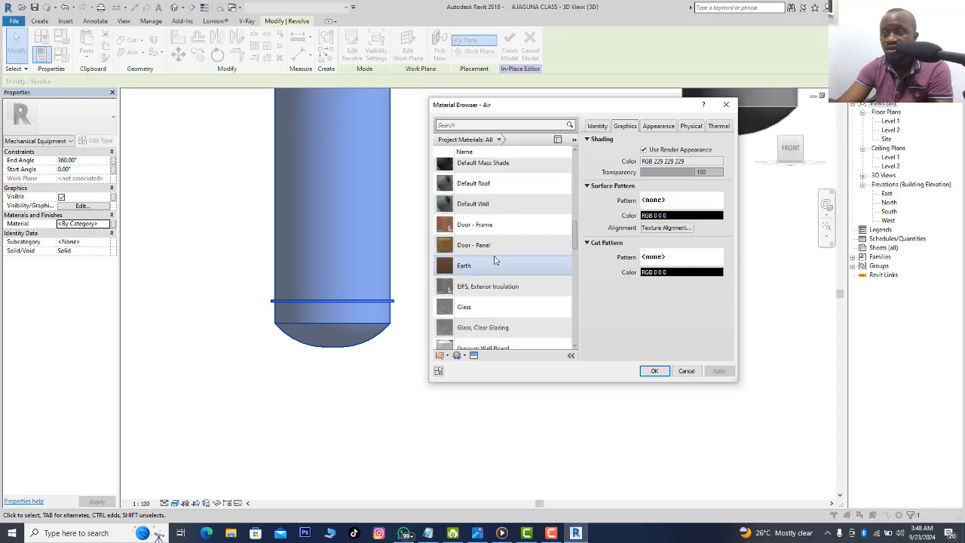
scroll(495, 259, down, 4)
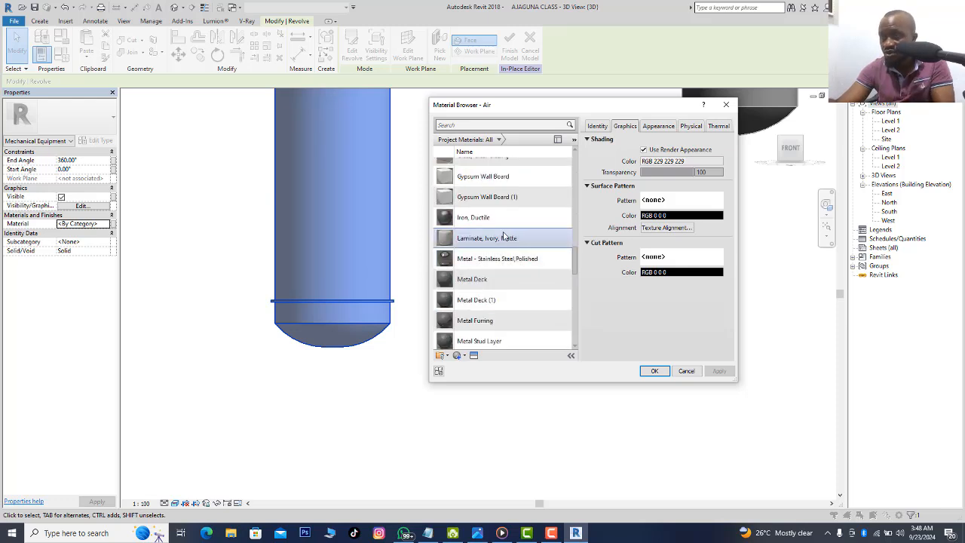
scroll(505, 253, down, 4)
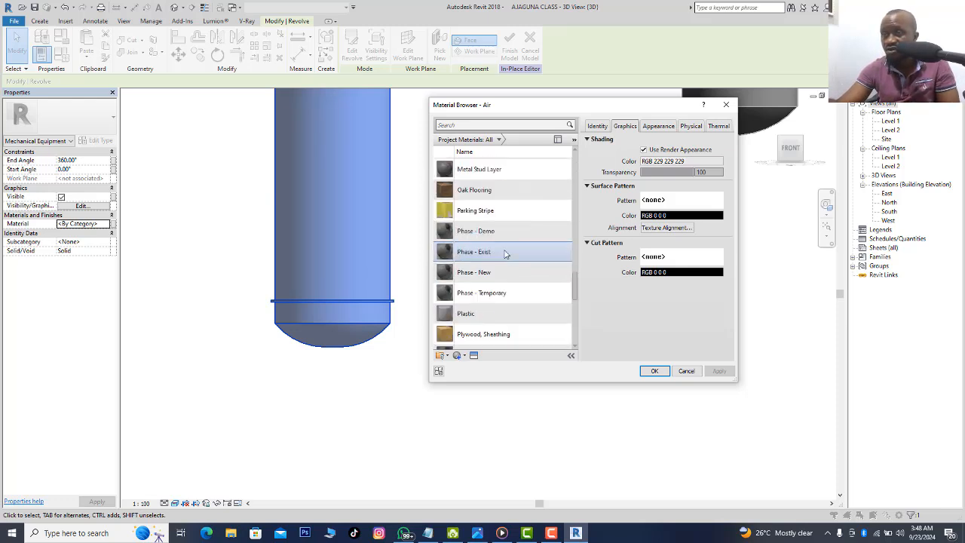
click(483, 211)
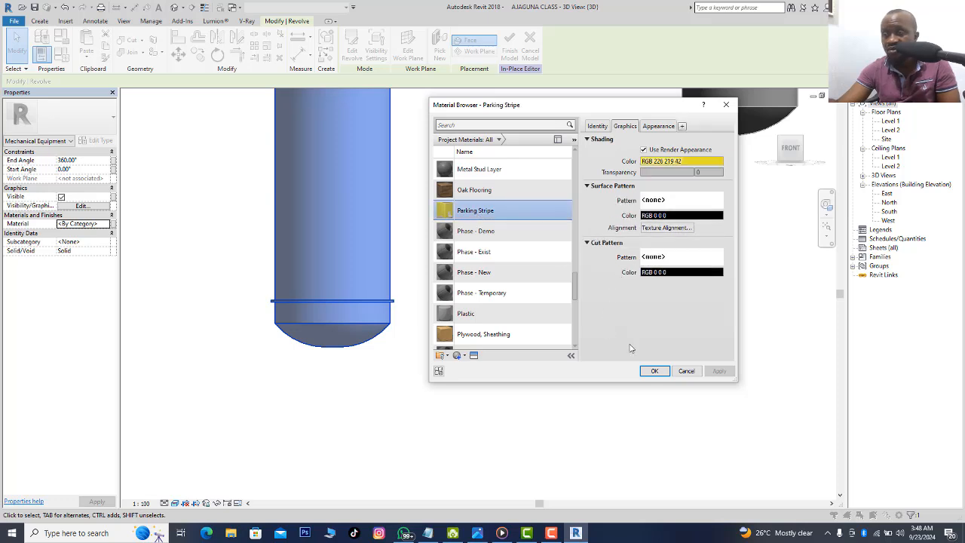
scroll(555, 260, down, 1)
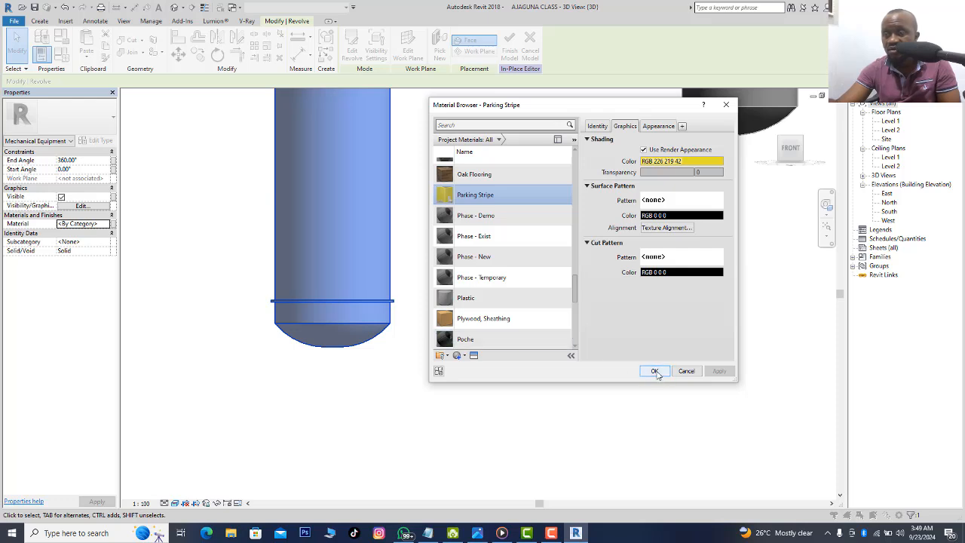
key(Return)
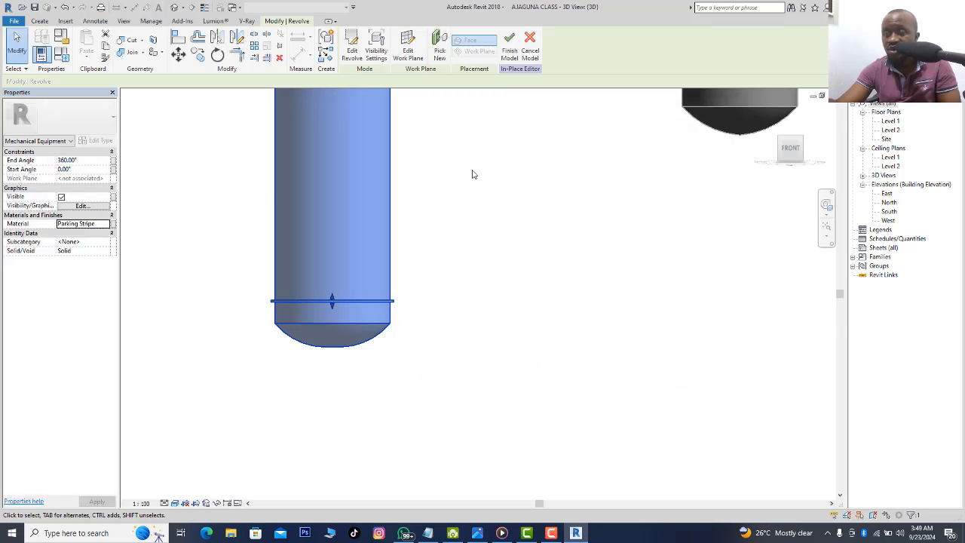
Finish the in-place tank model and show the row of tanks up close in the home 3D orientation.
scroll(459, 309, down, 3)
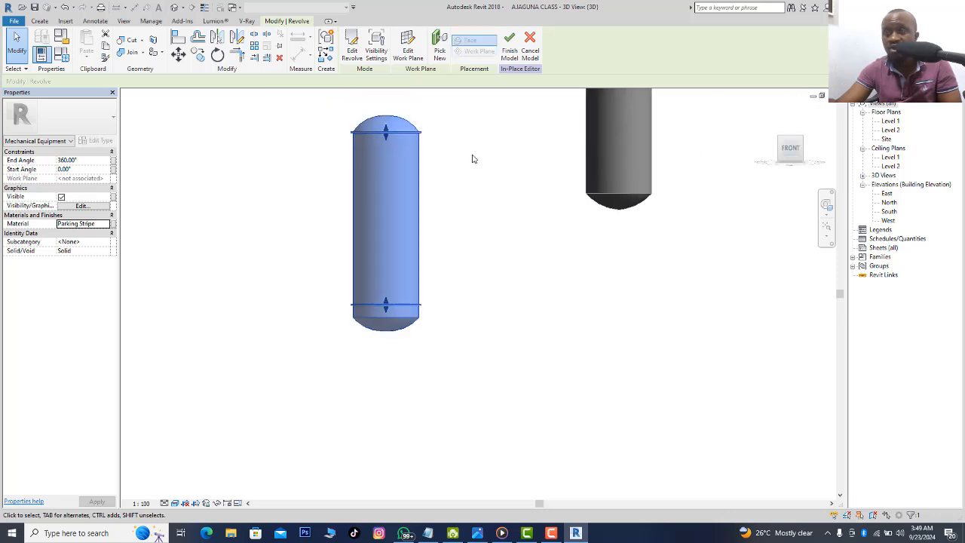
click(510, 44)
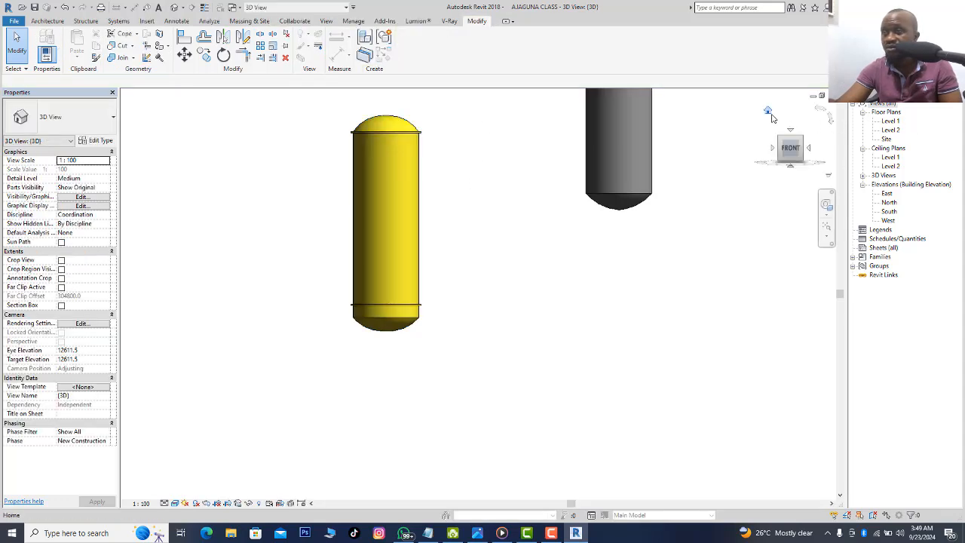
click(768, 110)
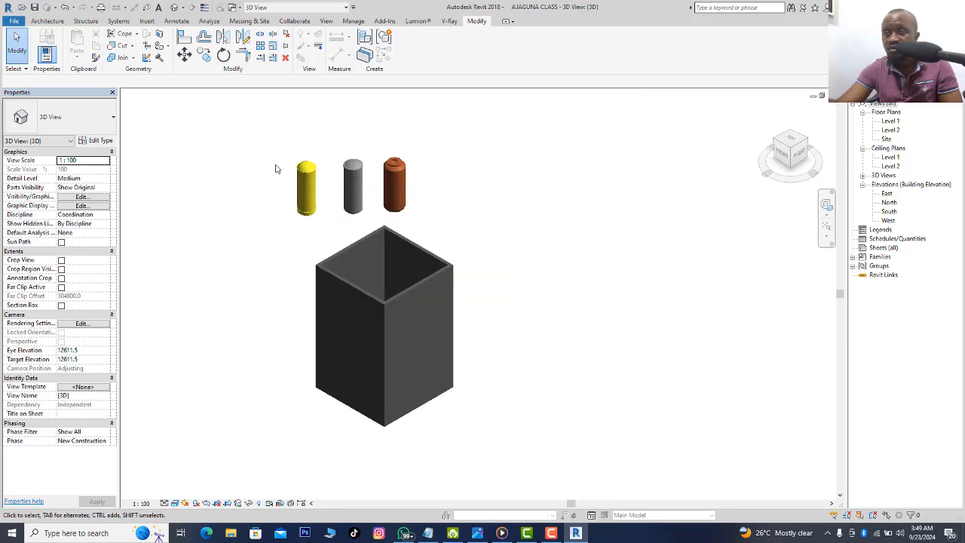
middle_drag(256, 156, 377, 249)
scroll(377, 249, up, 2)
scroll(452, 290, up, 3)
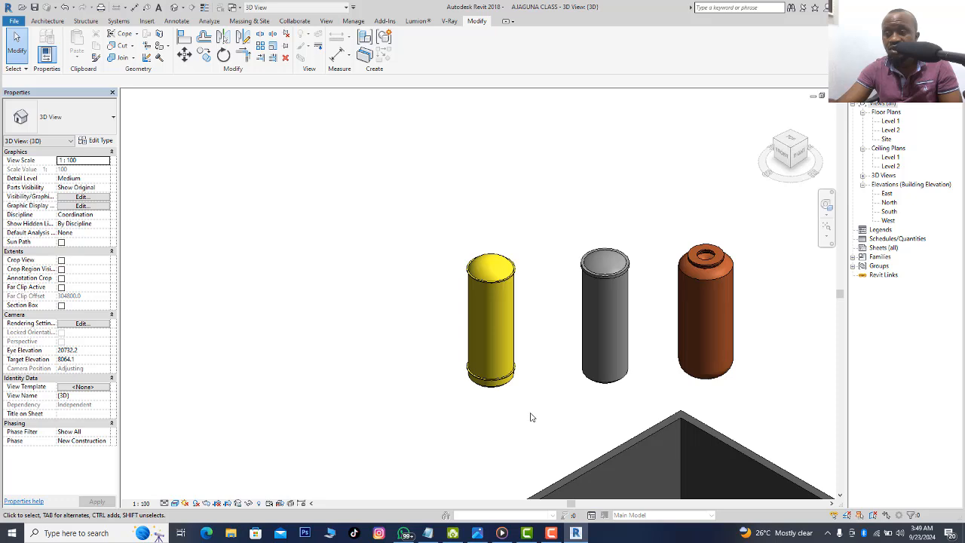
scroll(531, 420, up, 2)
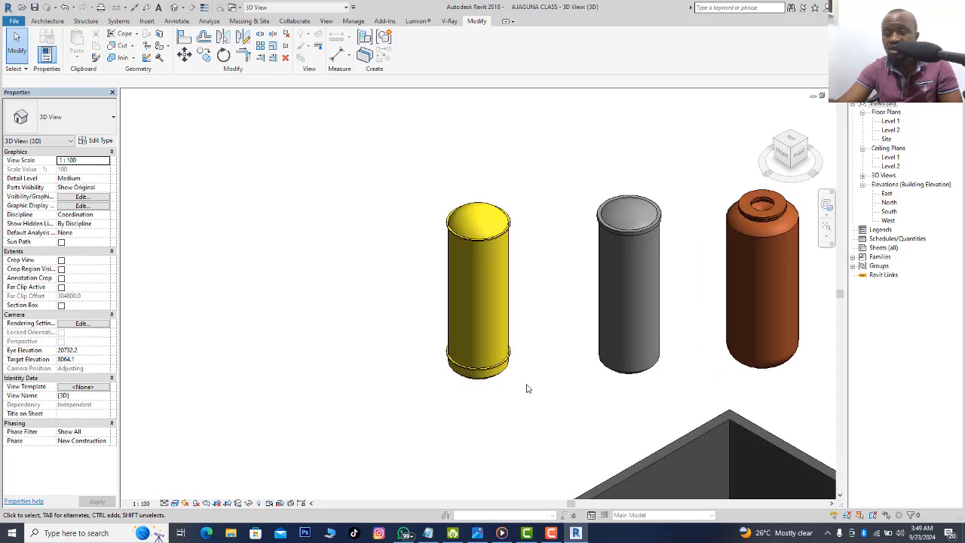